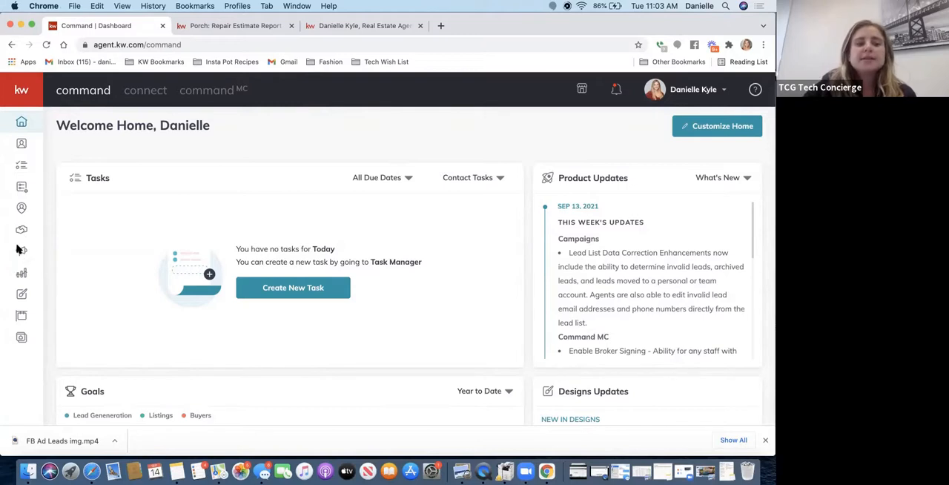
- Open the social posts in Campaigns and look through the daily post list for the week of September 12 – September 18
left_click(21, 253)
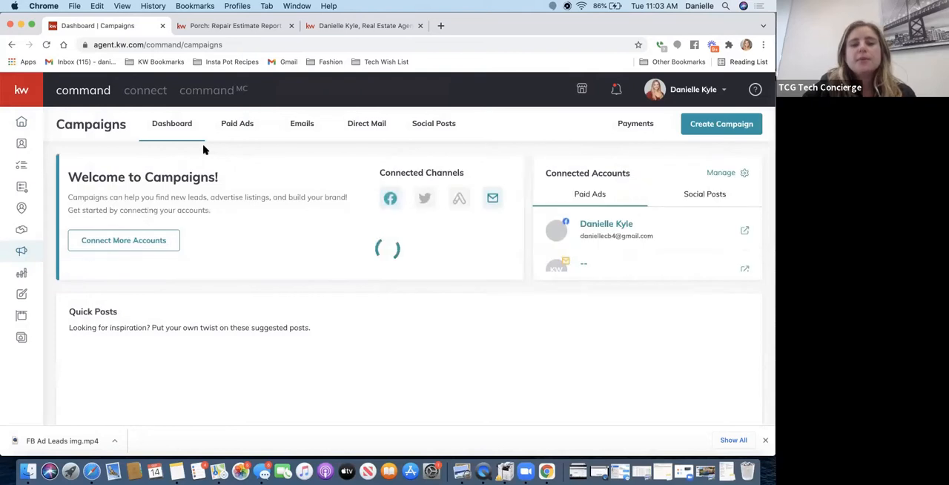
left_click(428, 127)
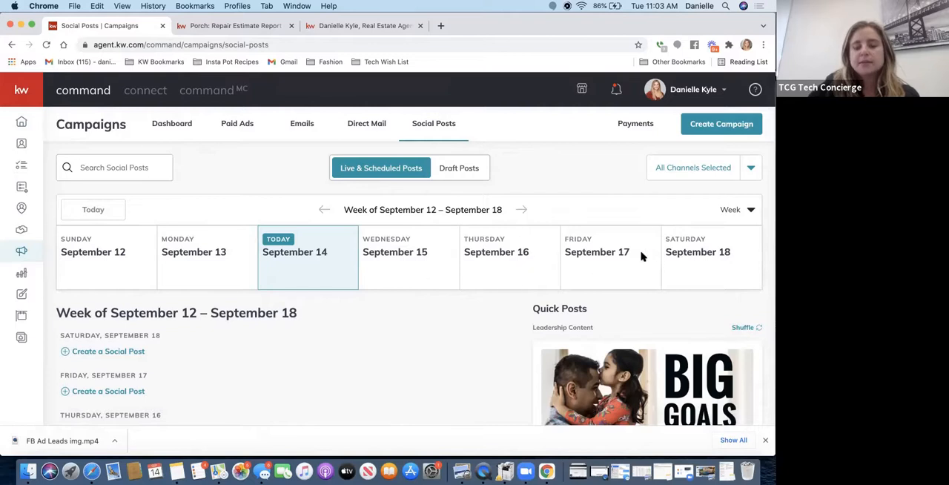
scroll(353, 318, "down", 1)
scroll(353, 317, "down", 3)
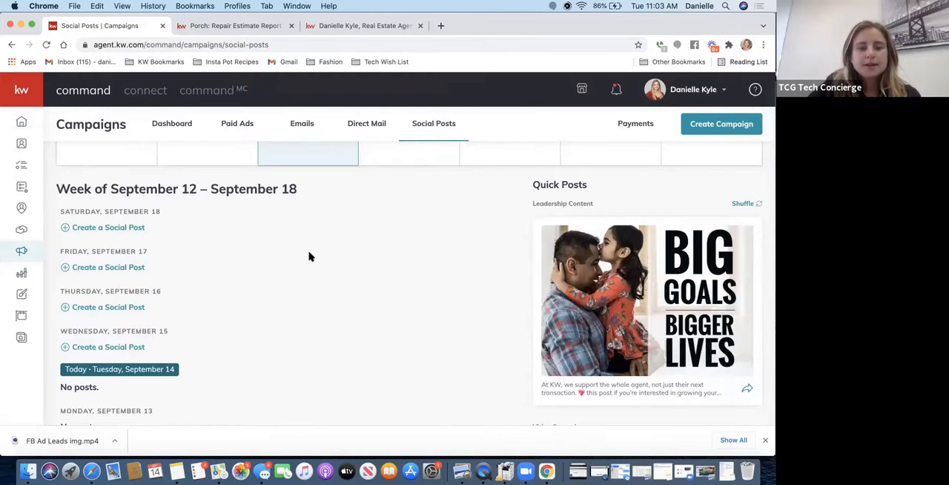
scroll(309, 256, "up", 3)
scroll(309, 257, "down", 1)
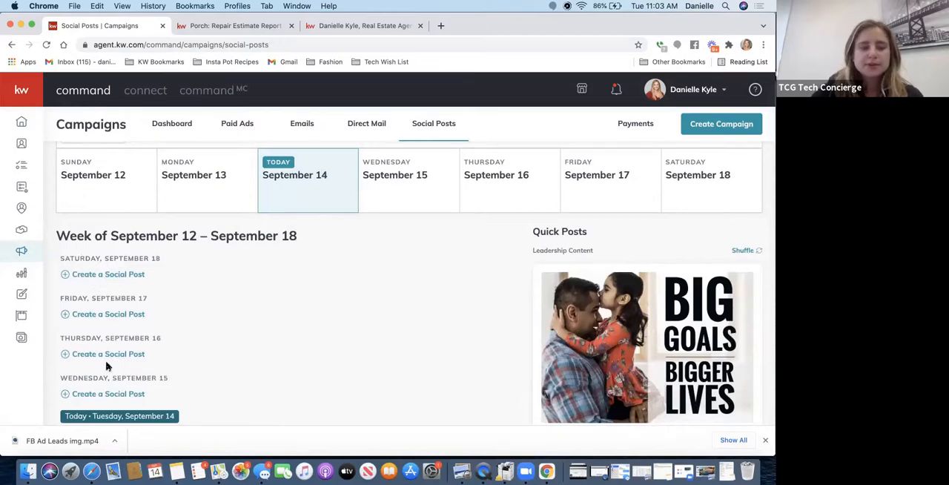
scroll(104, 403, "down", 5)
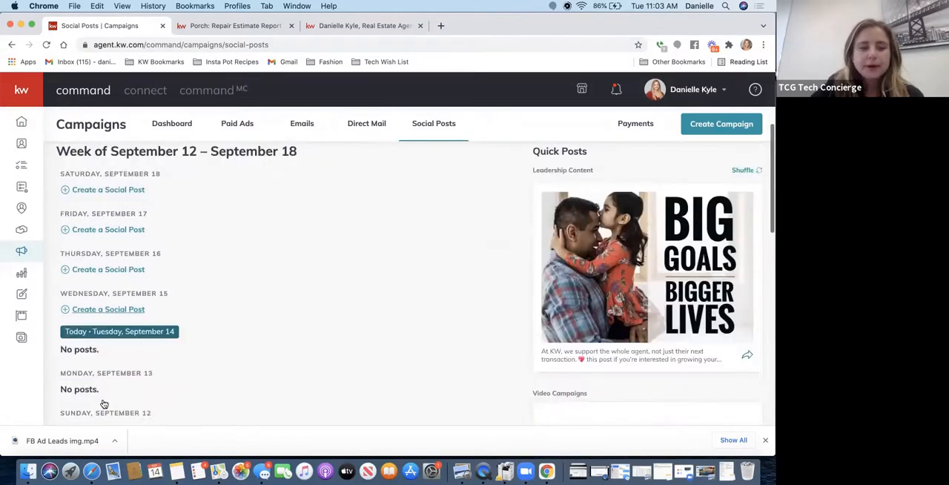
scroll(104, 403, "down", 1)
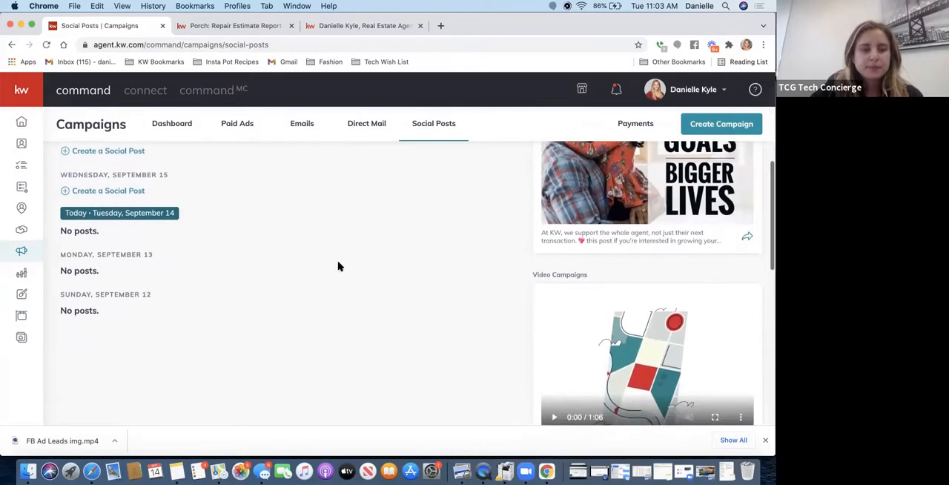
scroll(339, 265, "up", 5)
scroll(340, 265, "up", 3)
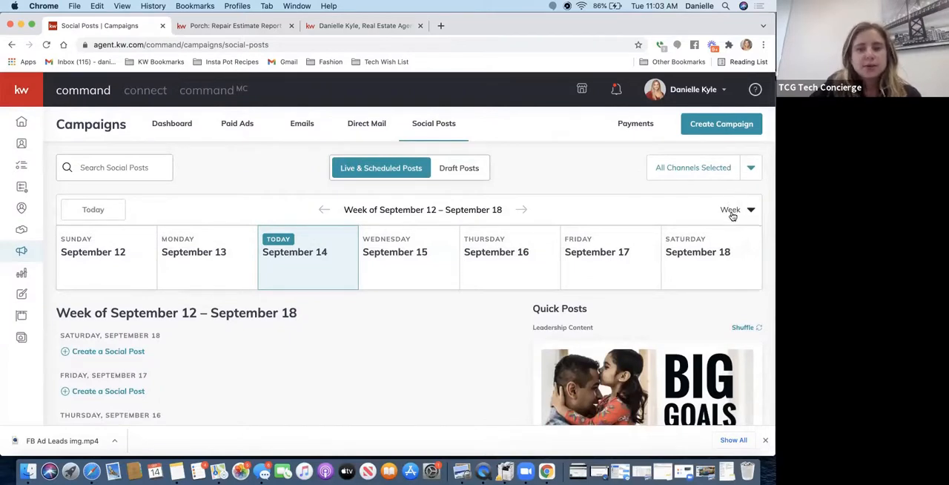
- Switch the social posts calendar to the Month view and look over September 2021
left_click(733, 213)
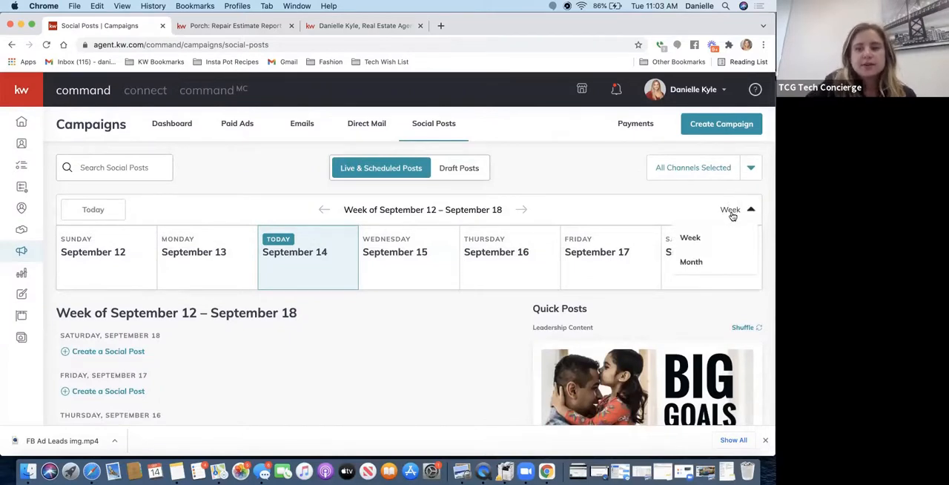
left_click(690, 262)
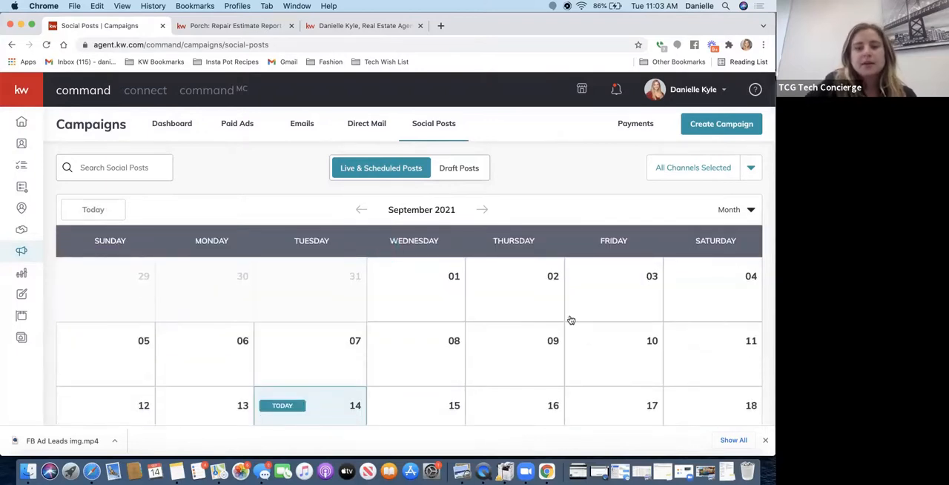
scroll(571, 320, "down", 5)
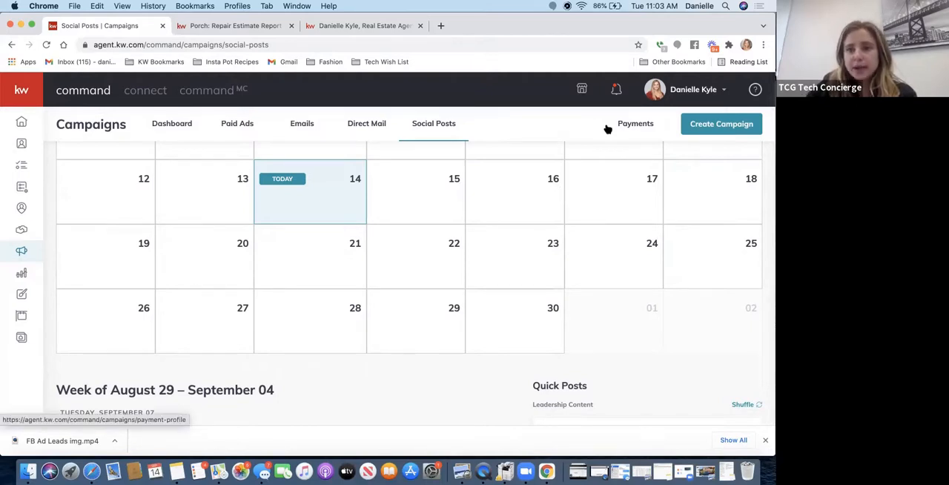
- Show the account options that include Settings, and close them without choosing any
left_click(688, 89)
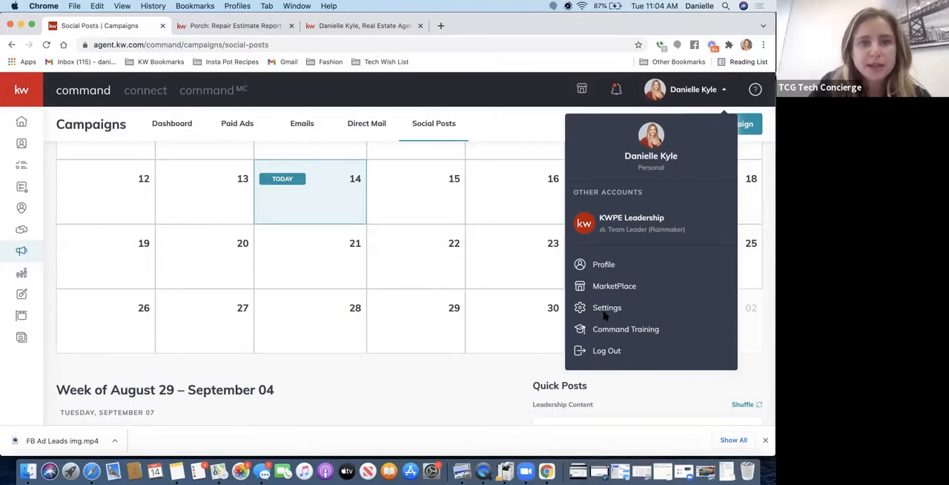
left_click(525, 141)
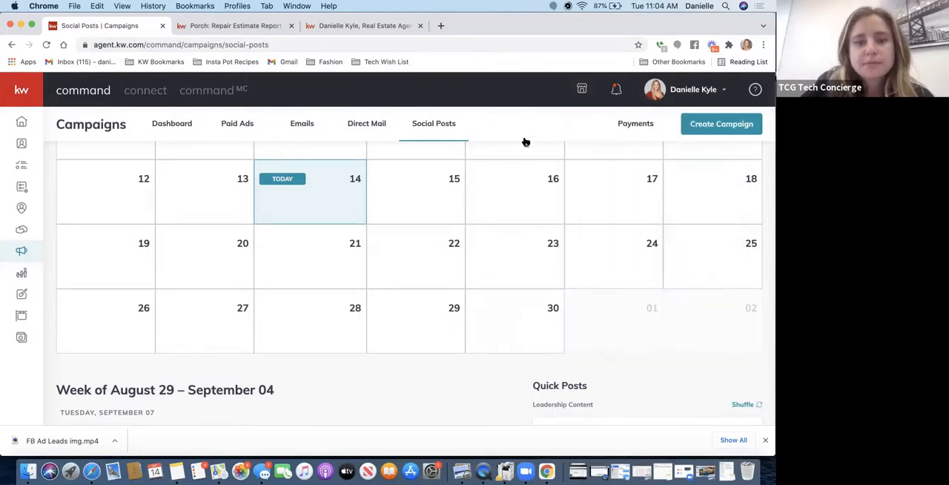
- Check which channels the social posts calendar can be filtered by, leaving all of them selected
scroll(464, 273, "up", 1)
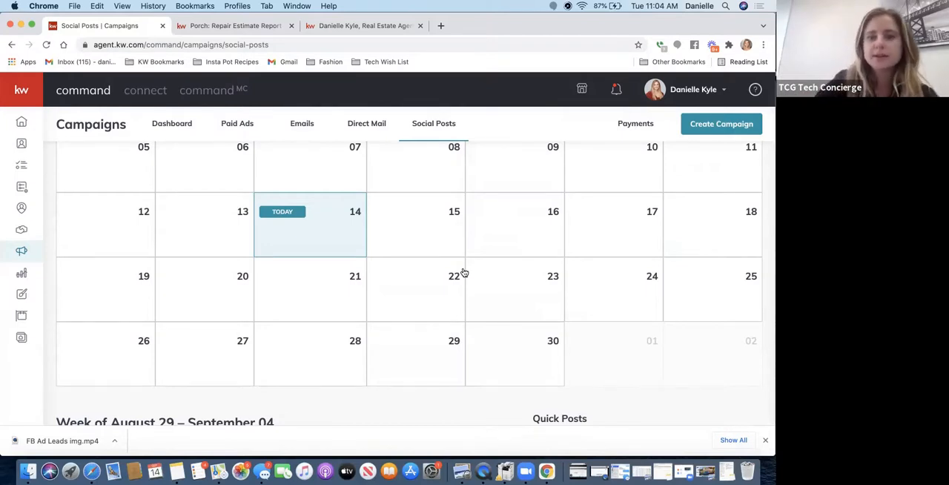
scroll(461, 211, "up", 5)
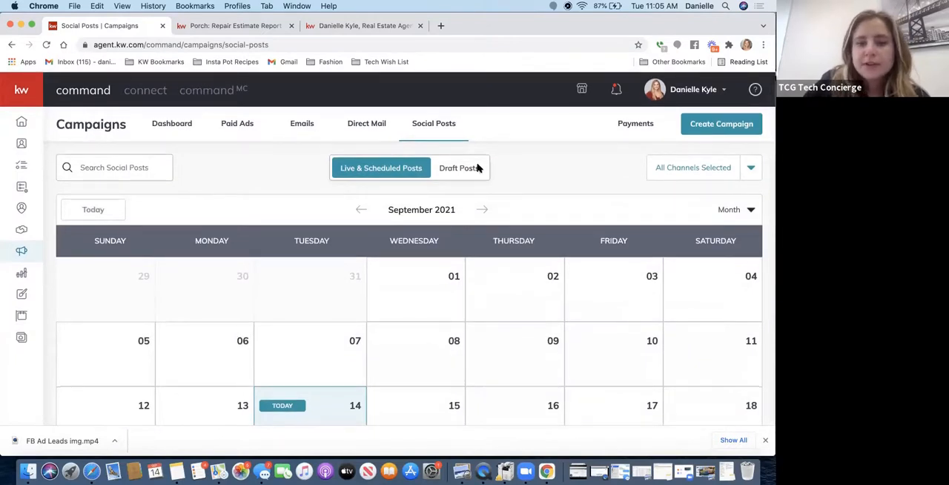
scroll(478, 168, "down", 3)
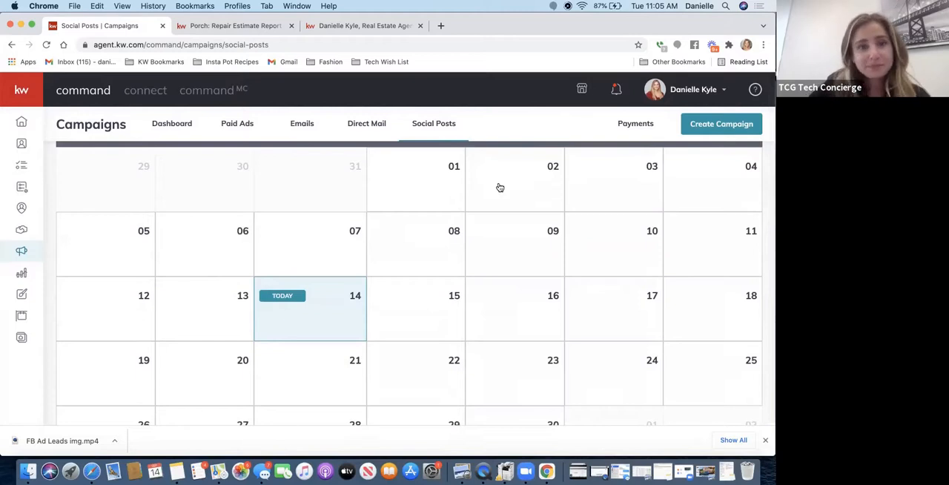
scroll(499, 187, "up", 3)
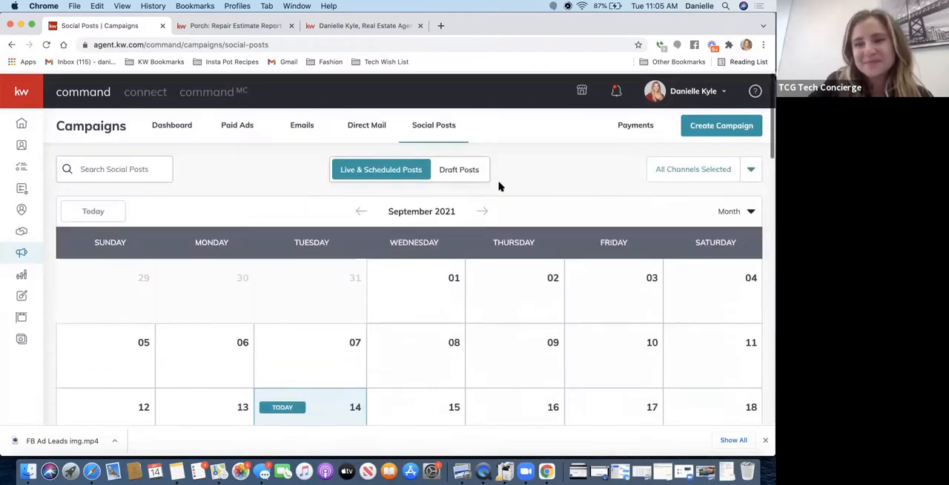
left_click(681, 178)
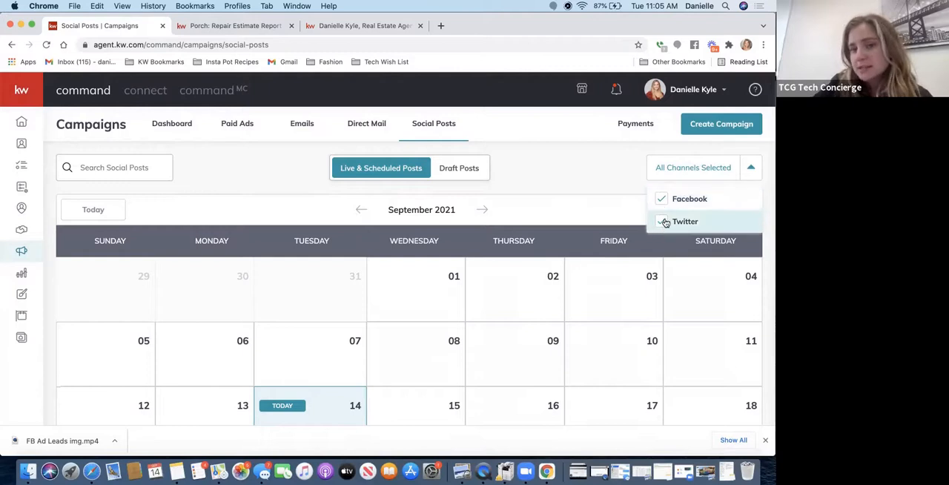
left_click(597, 156)
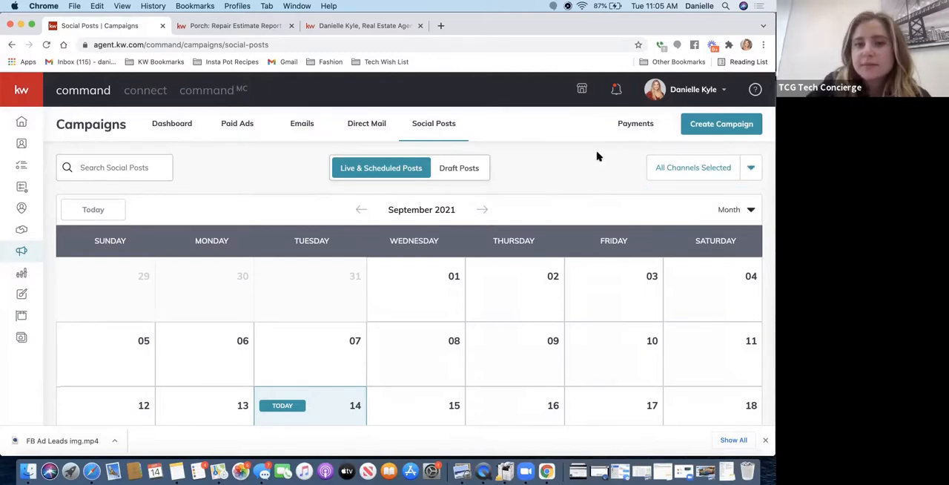
- Display the draft social posts and look through the saved drafts
left_click(452, 172)
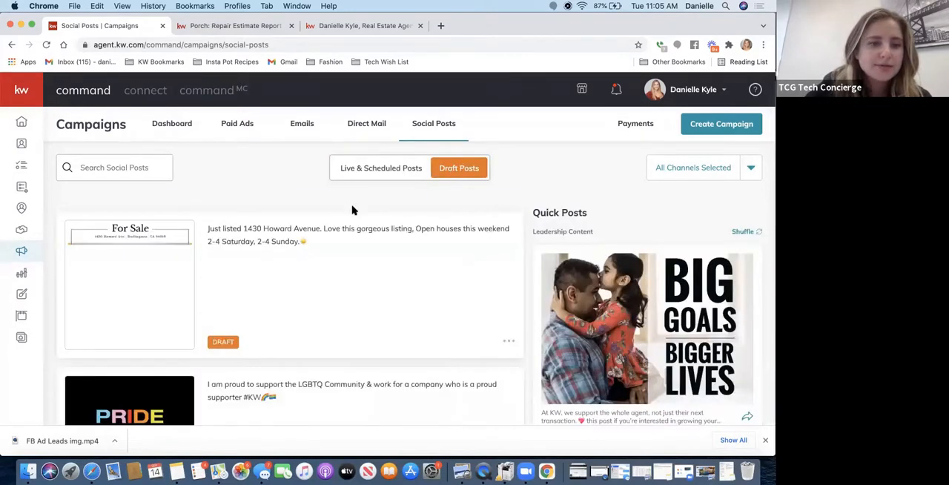
scroll(237, 236, "down", 5)
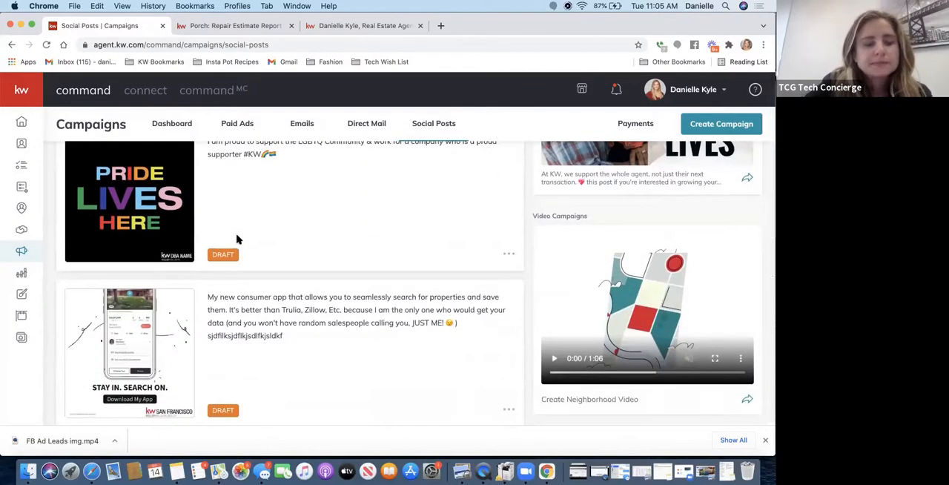
scroll(237, 239, "down", 3)
scroll(237, 239, "down", 5)
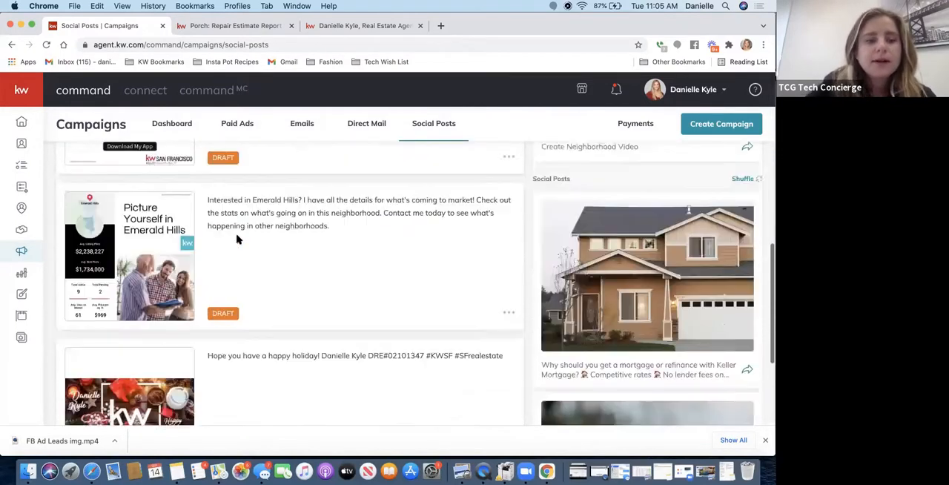
scroll(238, 237, "up", 13)
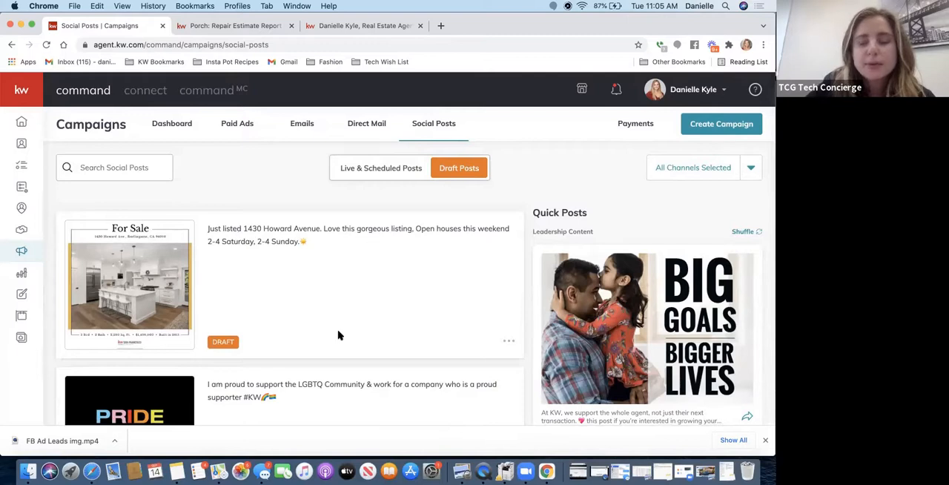
scroll(397, 342, "down", 1)
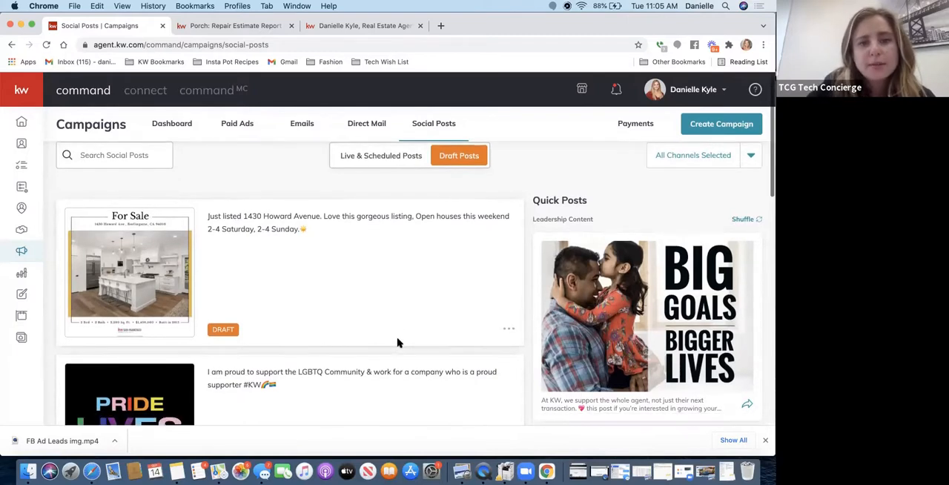
scroll(397, 343, "up", 1)
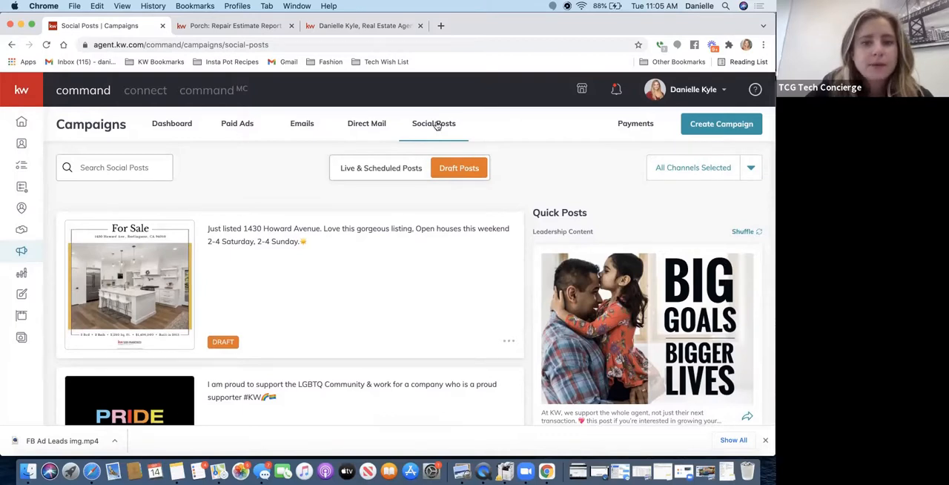
- Return to the live and scheduled posts and glance over the month's post list
left_click(369, 167)
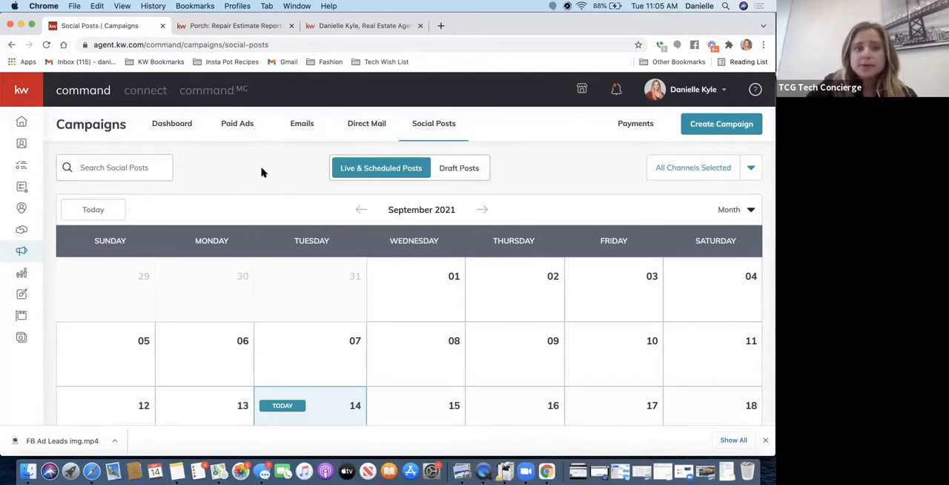
scroll(252, 257, "down", 10)
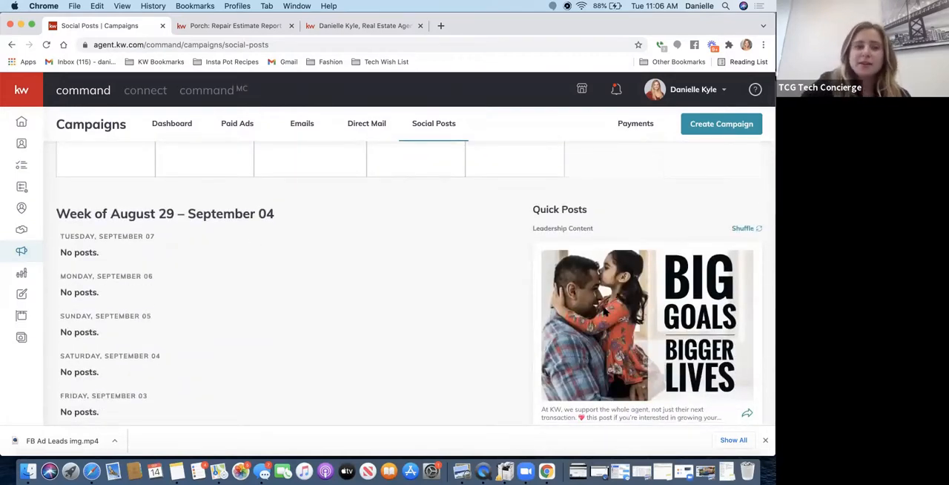
scroll(604, 311, "up", 10)
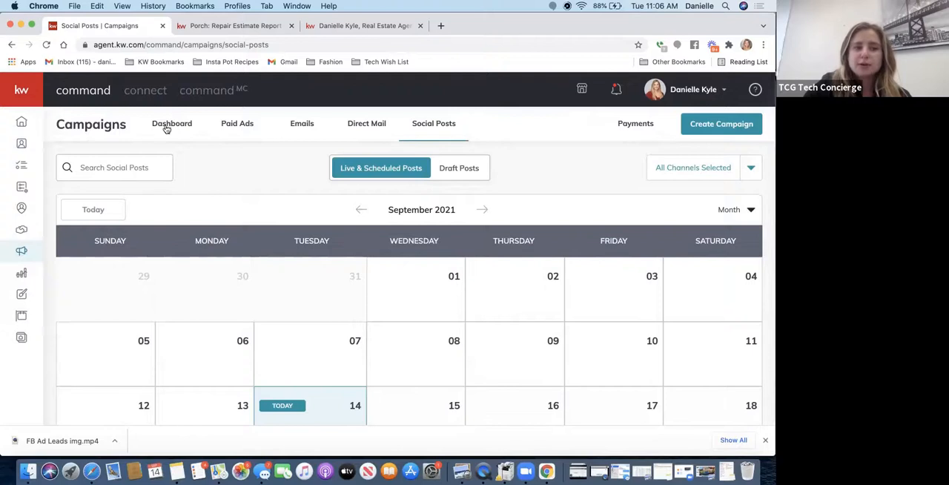
- Browse the Quick Posts suggestions and shuffle the Social Posts ones several times to bring up different content
scroll(456, 359, "down", 10)
scroll(455, 358, "down", 8)
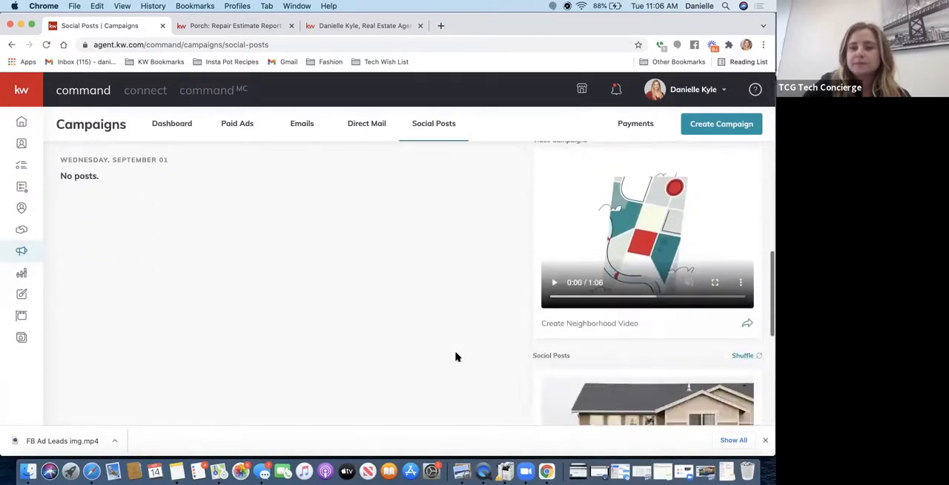
scroll(591, 334, "down", 5)
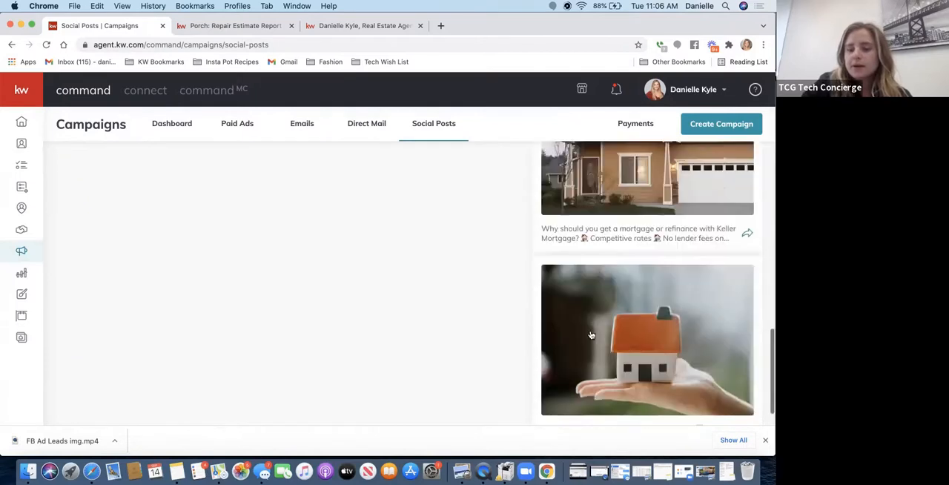
scroll(591, 333, "up", 5)
scroll(591, 334, "down", 3)
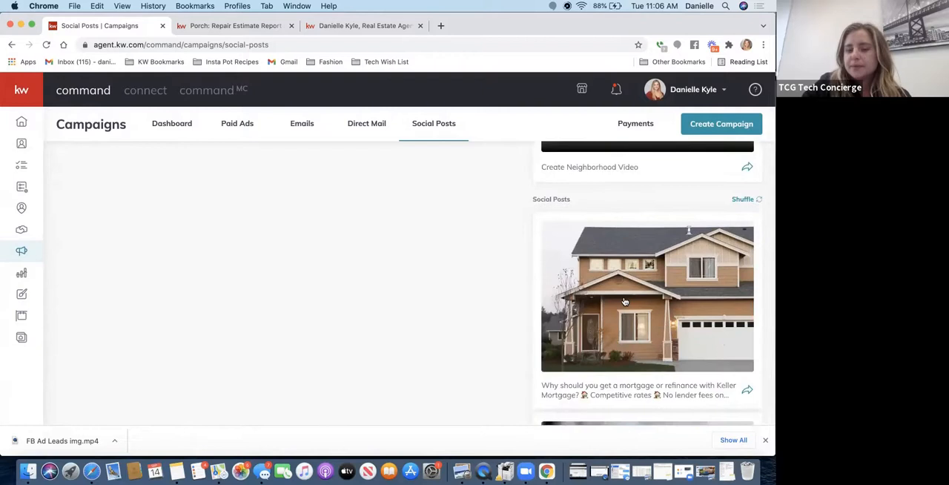
left_click(744, 200)
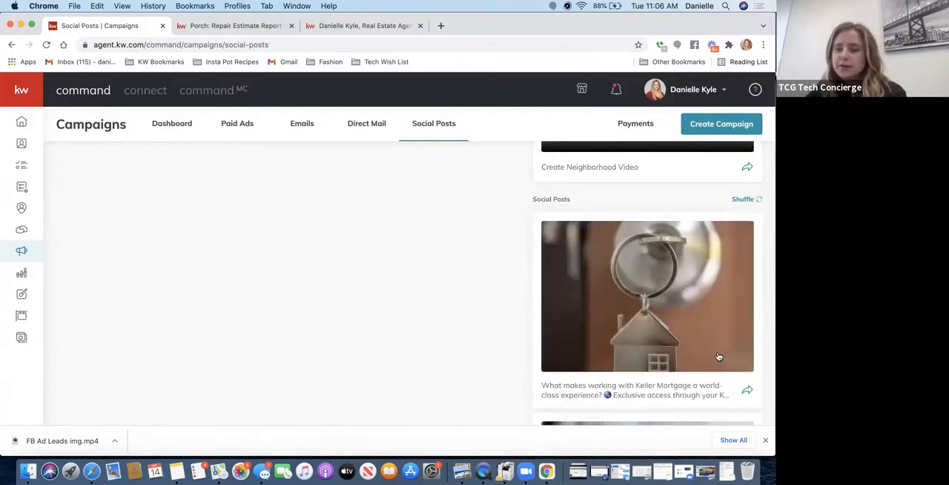
scroll(648, 381, "down", 3)
scroll(647, 381, "up", 4)
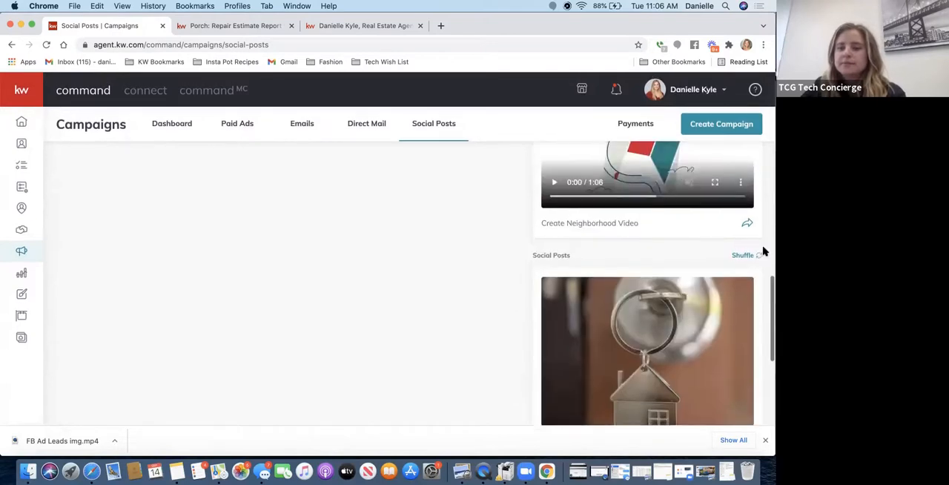
left_click(743, 256)
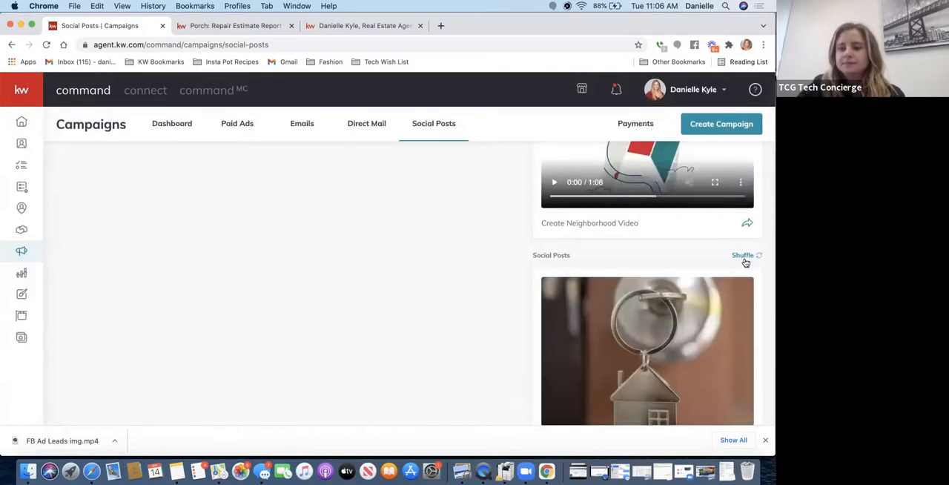
left_click(745, 259)
left_click(745, 259)
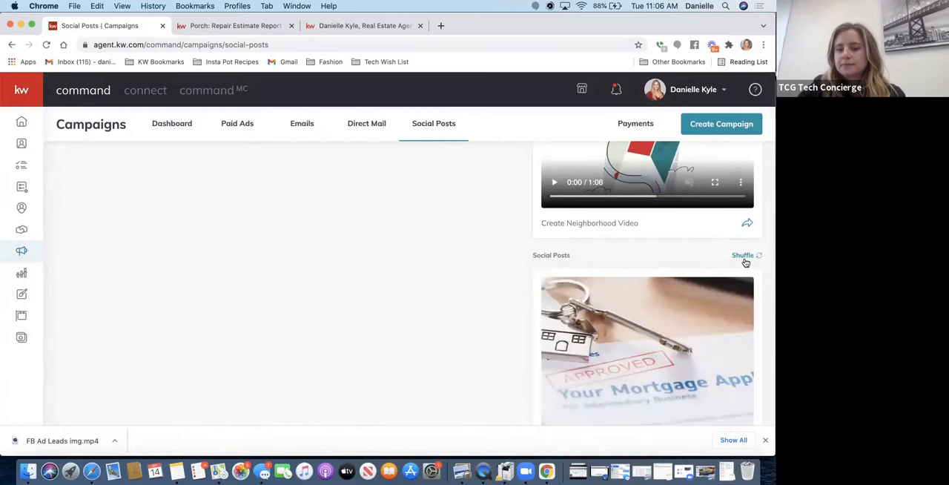
left_click(745, 260)
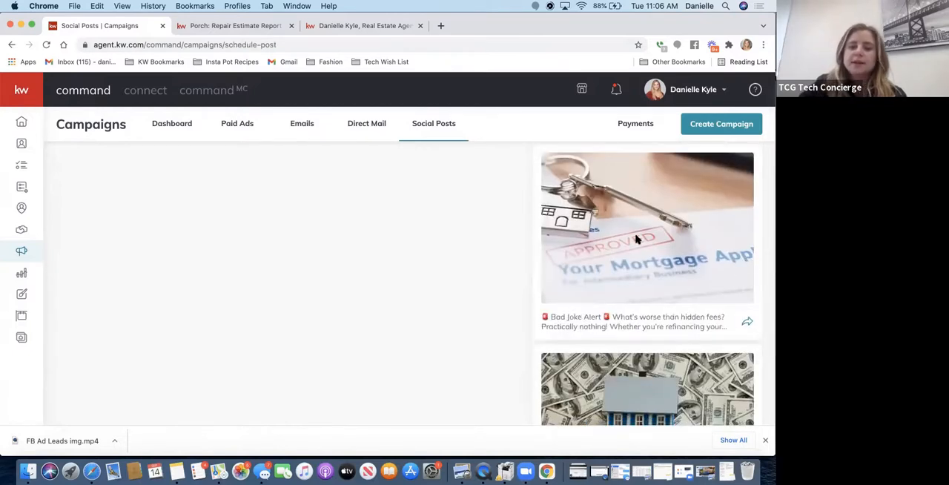
- Open the suggested mortgage application post for scheduling and review its channels, publishing time, images, logo and text
left_click(636, 239)
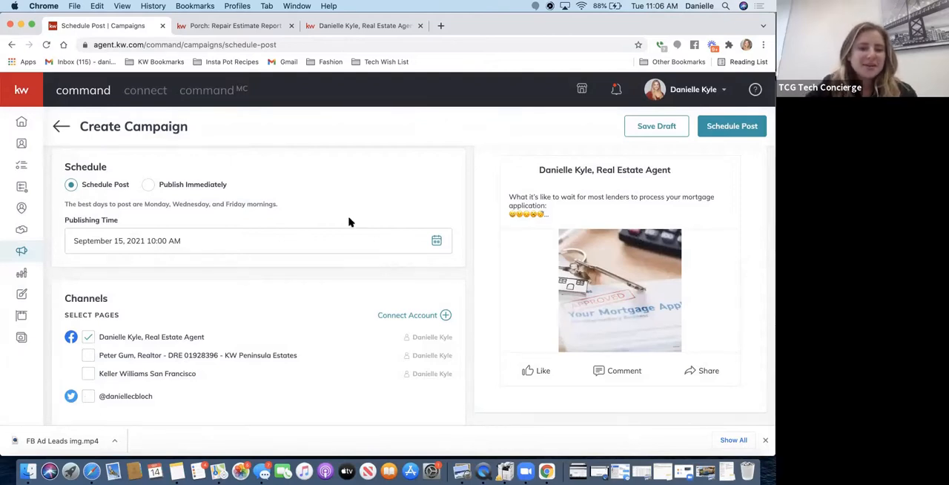
left_click(87, 338)
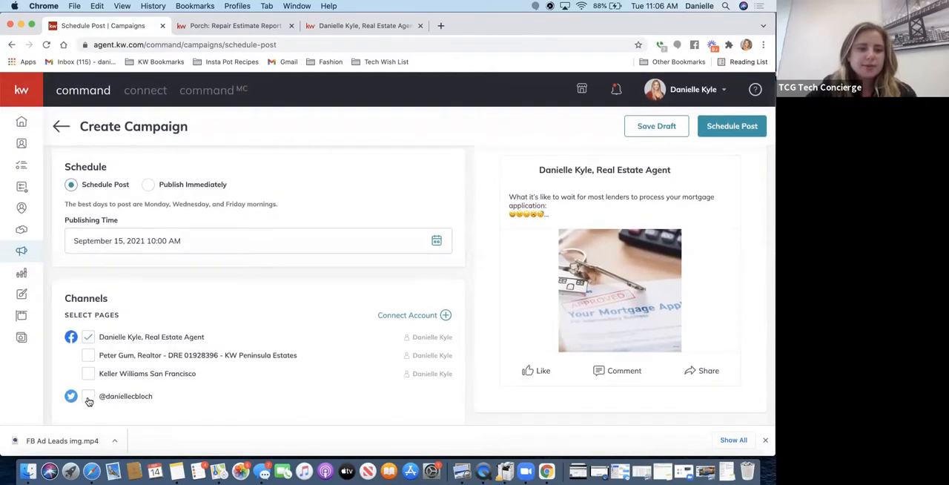
scroll(269, 180, "up", 1)
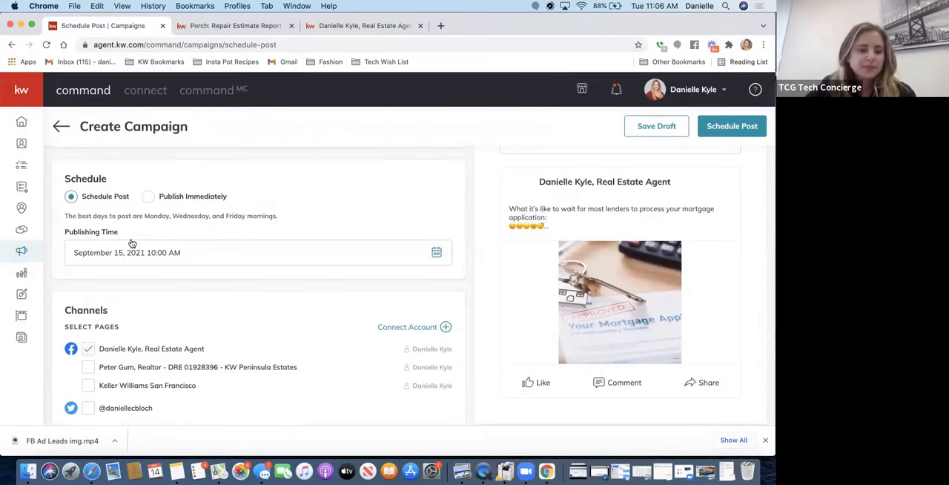
scroll(173, 267, "up", 1)
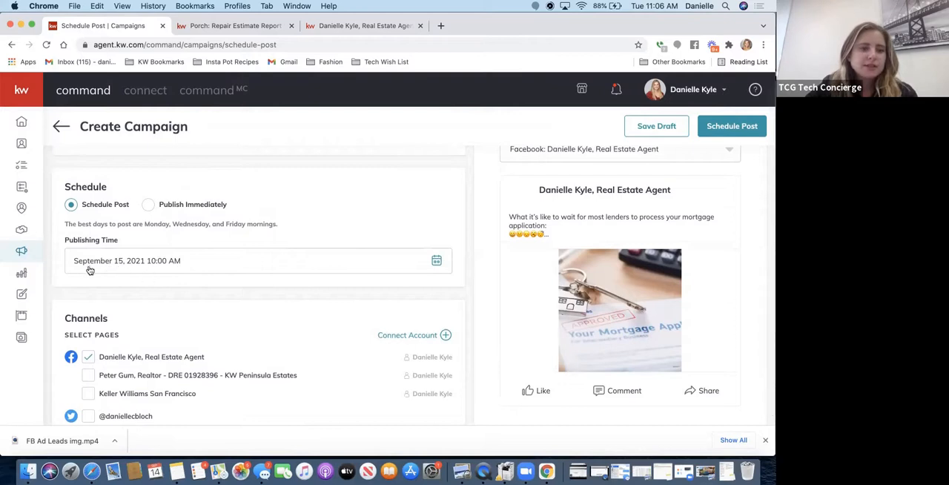
scroll(389, 258, "up", 4)
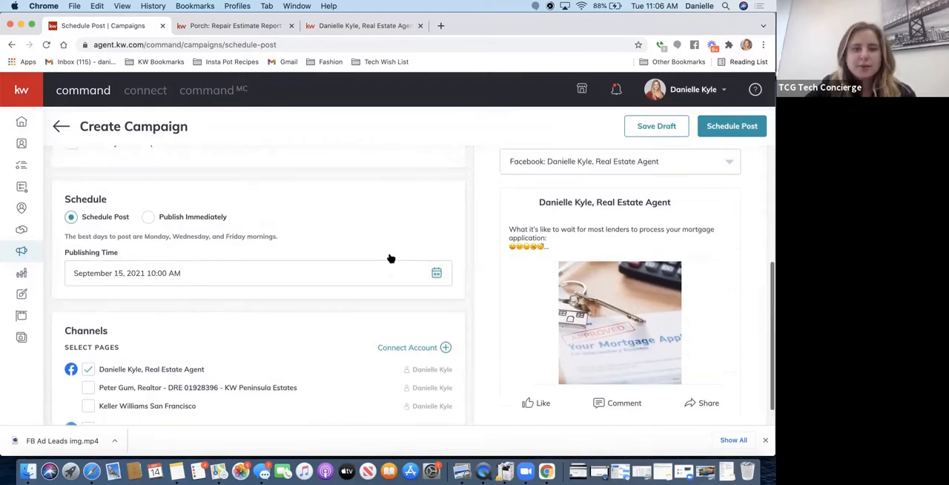
scroll(390, 258, "up", 5)
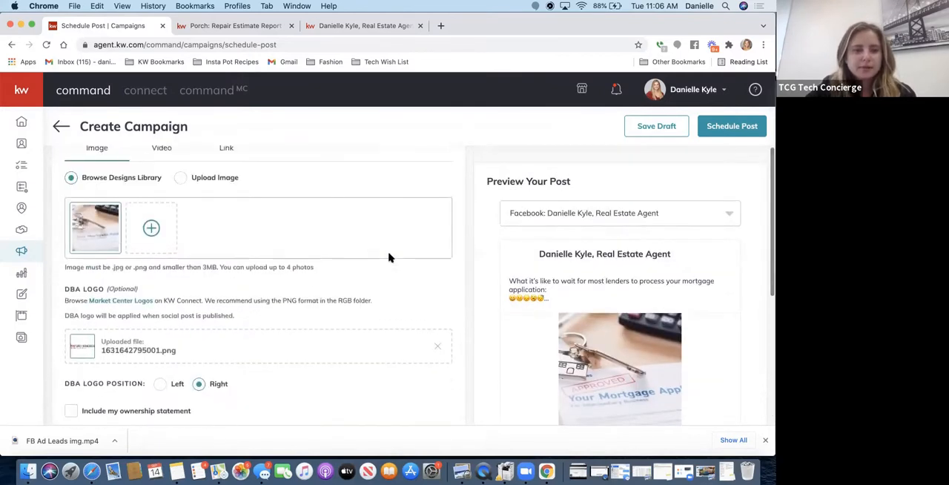
scroll(389, 258, "up", 1)
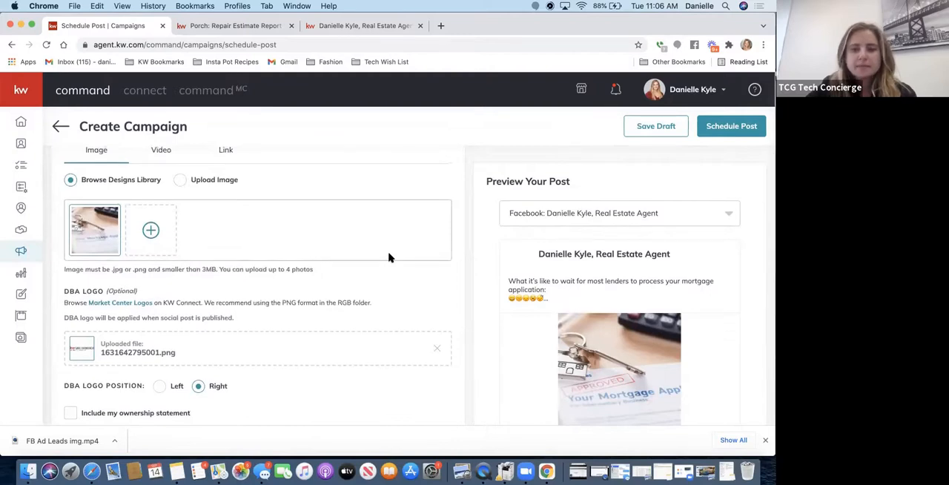
scroll(390, 257, "up", 5)
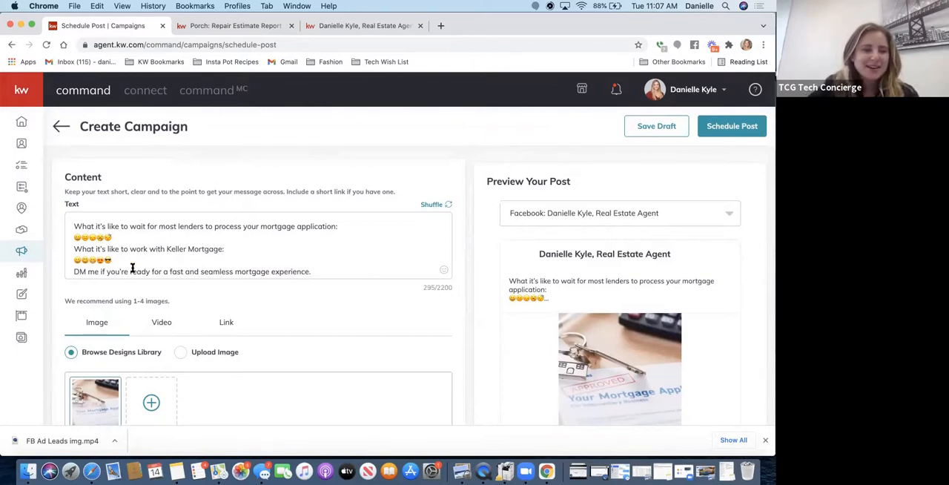
scroll(155, 259, "down", 2)
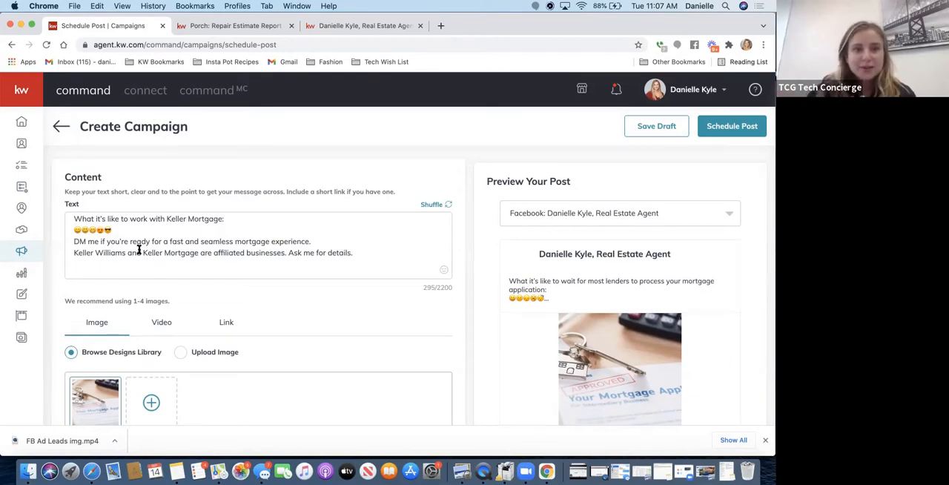
scroll(300, 247, "up", 1)
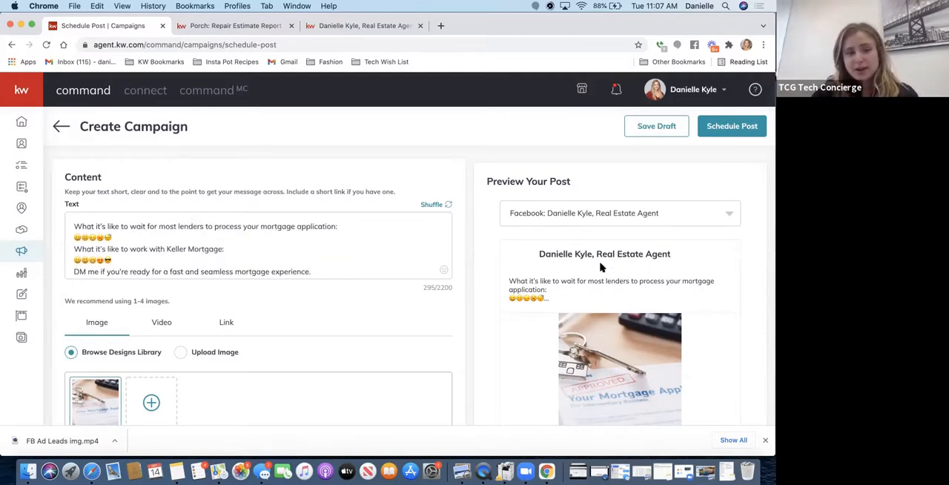
- Add a new line with "DRE#" after the fast and seamless mortgage experience sentence in the post text
left_click(325, 273)
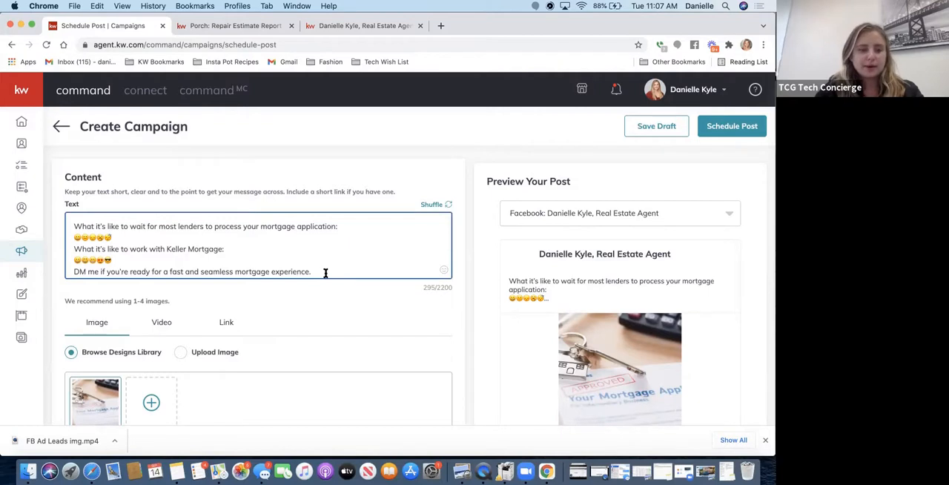
key("Return")
type("DRE#")
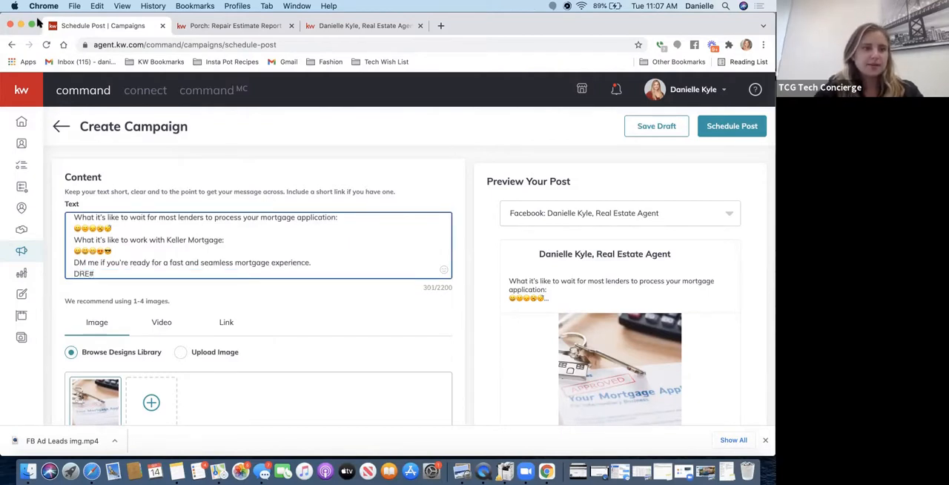
- Switch to Gmail, minimise the chats and copy the DRE licence number from the signature in a new message
left_click(20, 25)
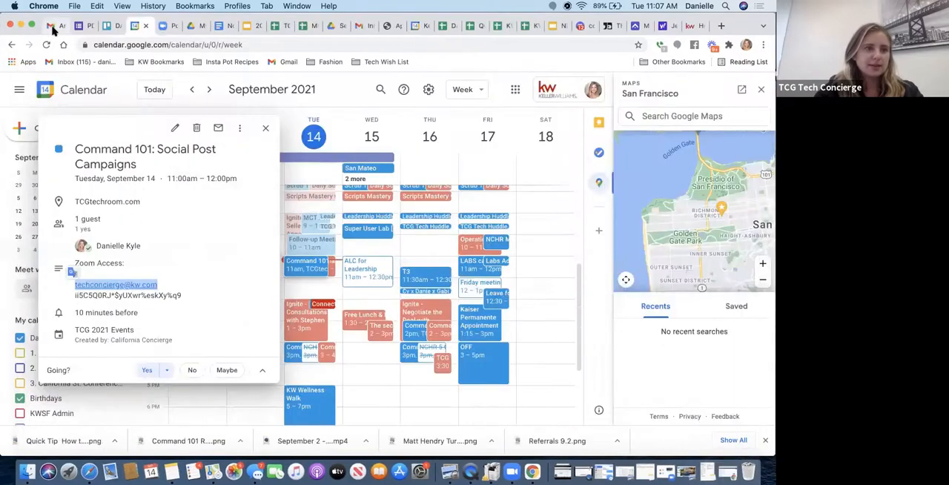
left_click(51, 26)
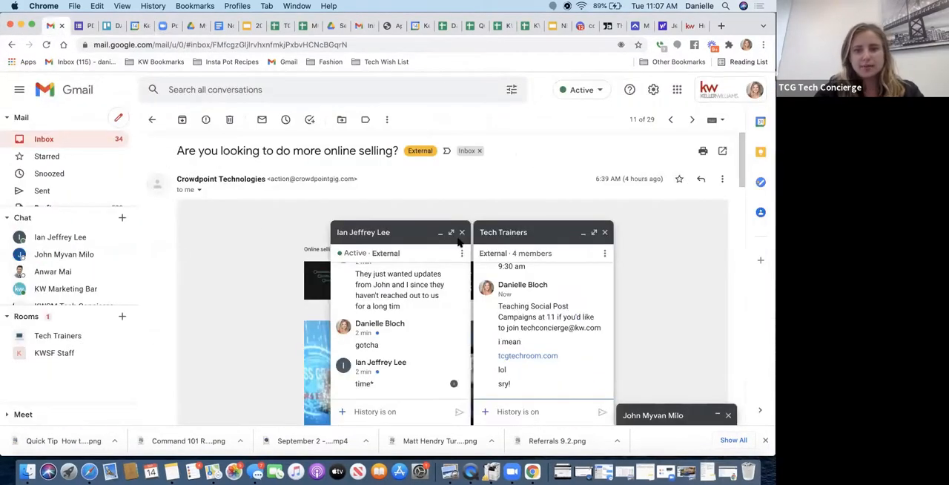
left_click(566, 248)
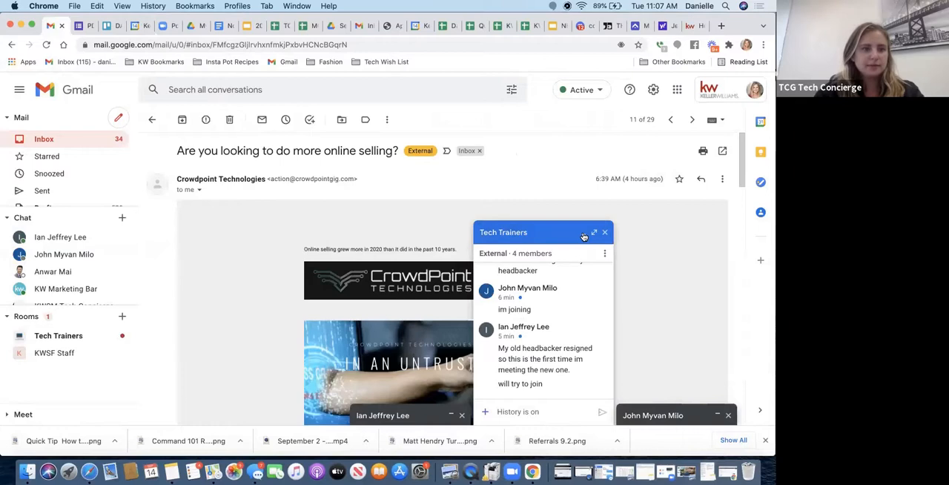
left_click(584, 236)
left_click(120, 120)
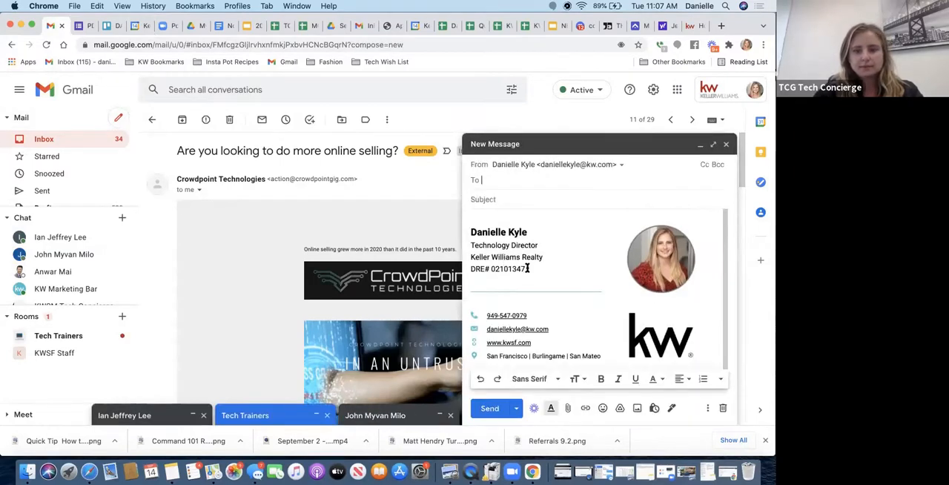
left_click(526, 268)
double_click(491, 254)
key("super+c")
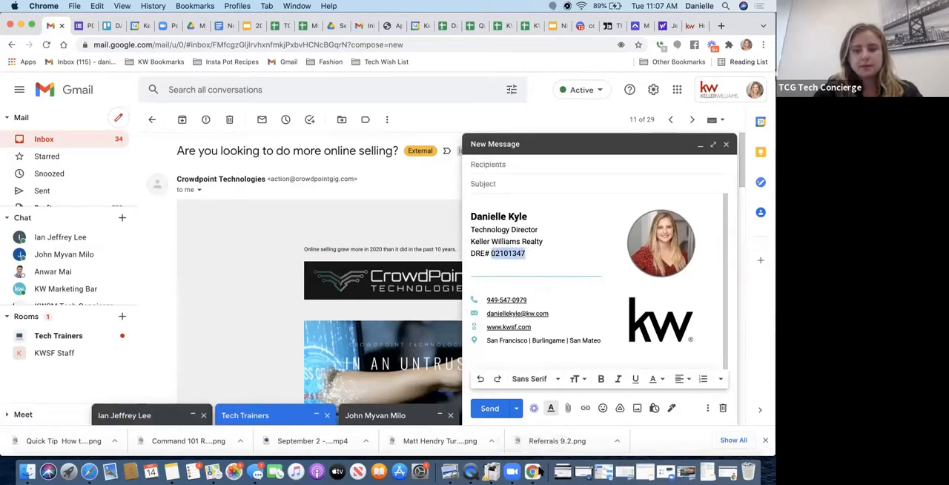
- Return to the KW Command post and paste the licence number after "DRE#", removing the surplus line breaks
right_click(535, 467)
left_click(557, 349)
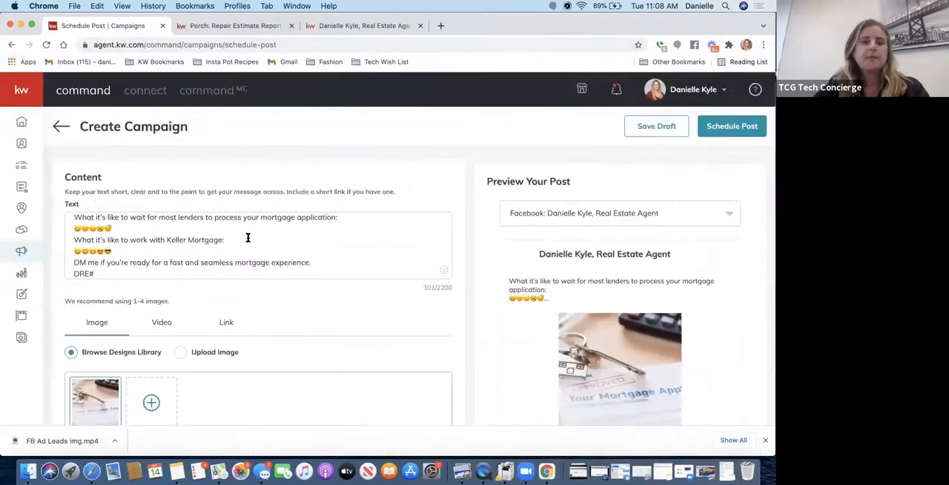
left_click(224, 268)
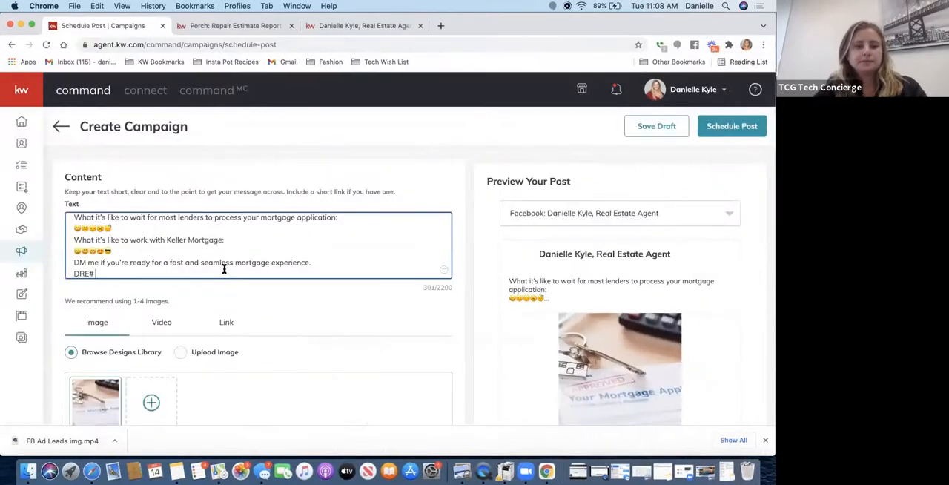
key("super+v")
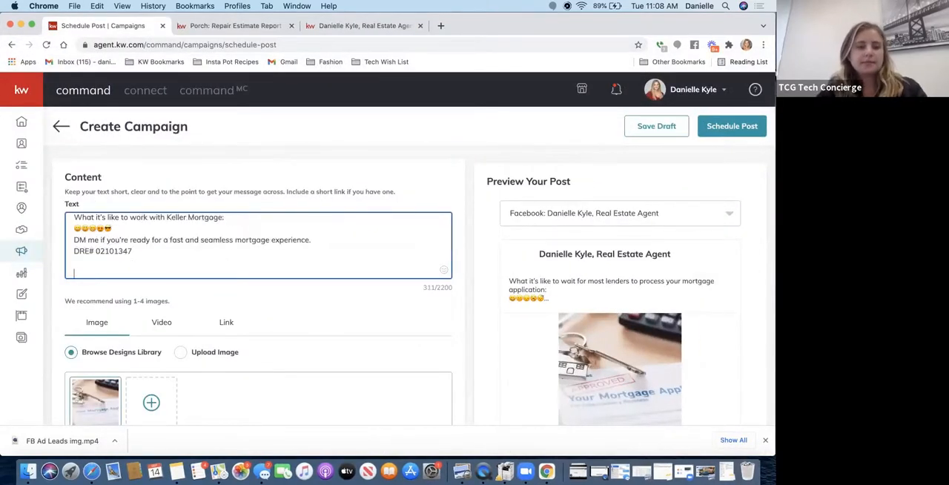
type("Keller Williams and Keller Mortgage are affiliated businesses. Ask me for details.")
key("BackSpace")
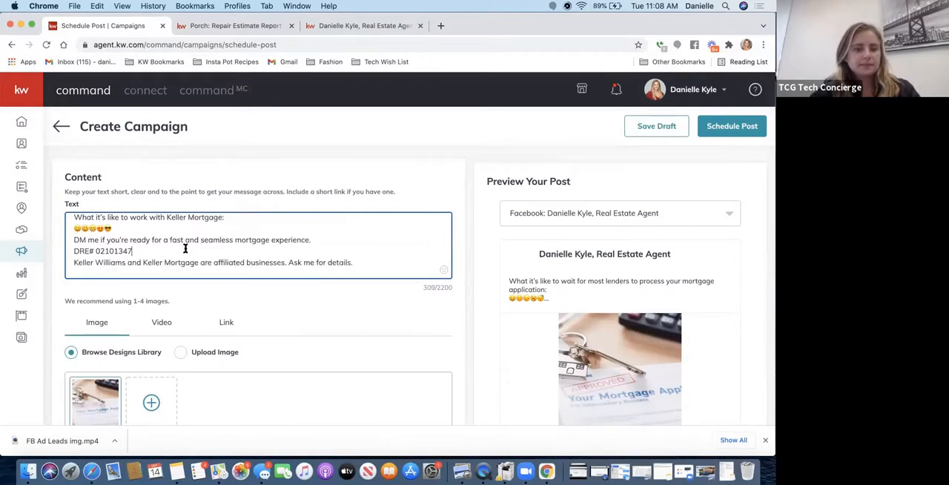
- Move the DRE licence line to the end of the post text, below the affiliated businesses statement
left_click(63, 252, "shift")
key("super+c")
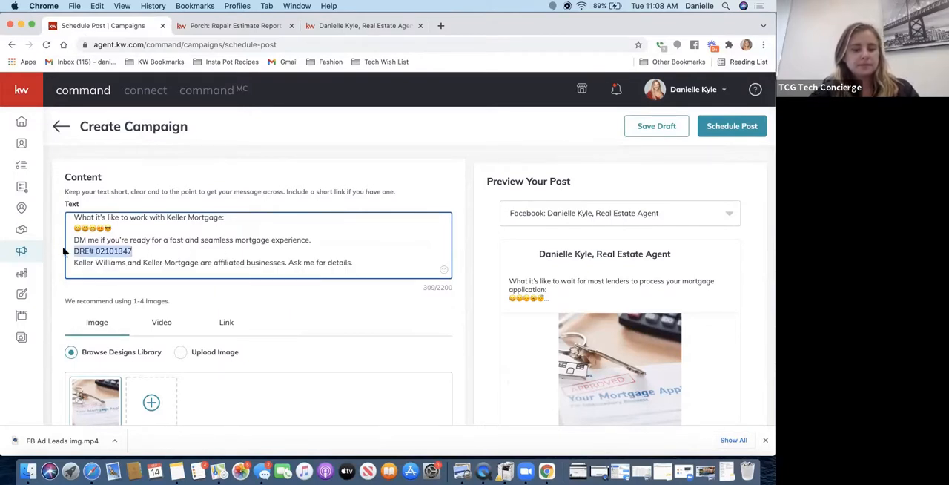
key("BackSpace")
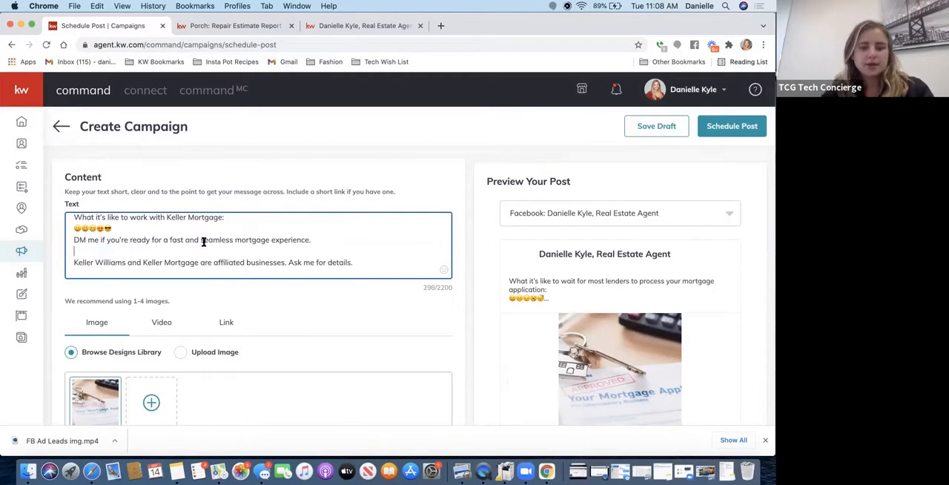
key("BackSpace")
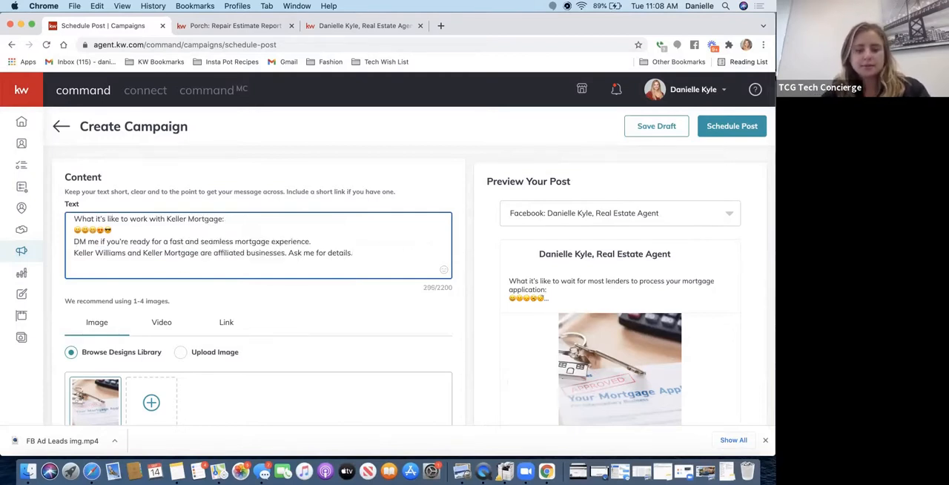
key("super+v")
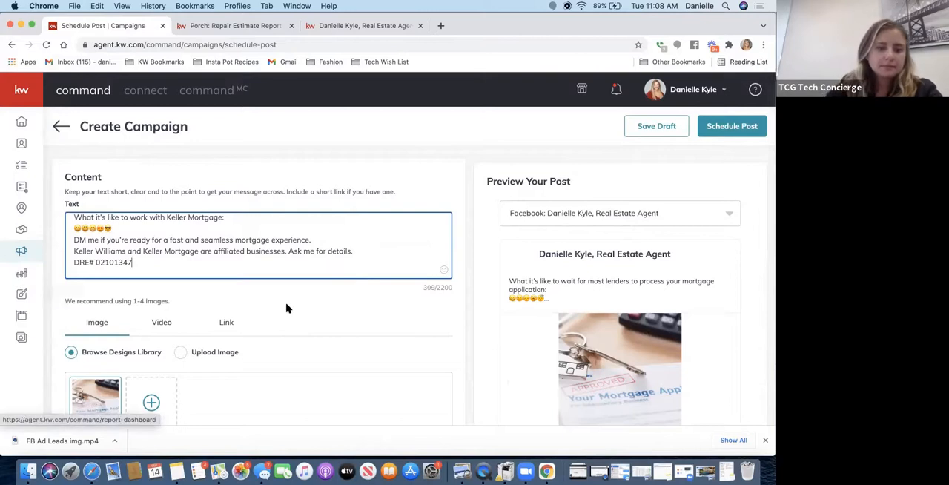
- Check the post's image and DBA logo settings, and set its publishing date to September 17, 2021
scroll(288, 309, "down", 5)
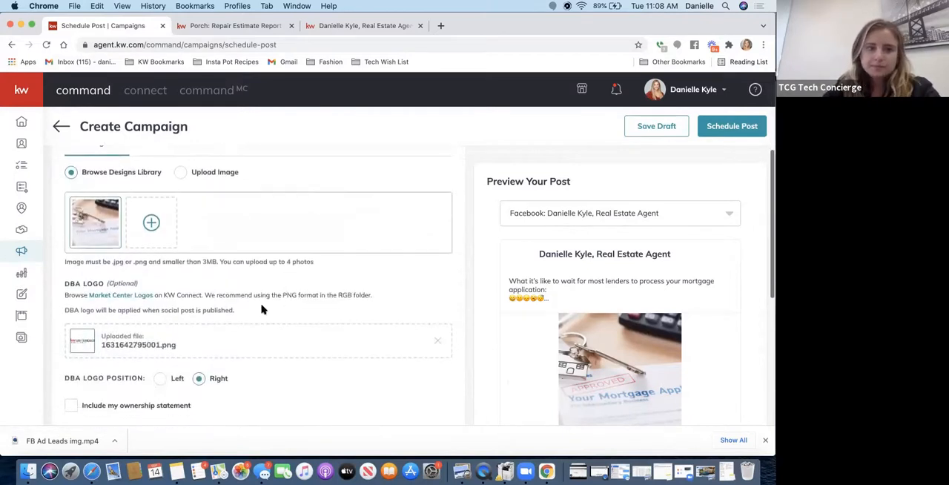
scroll(153, 230, "down", 2)
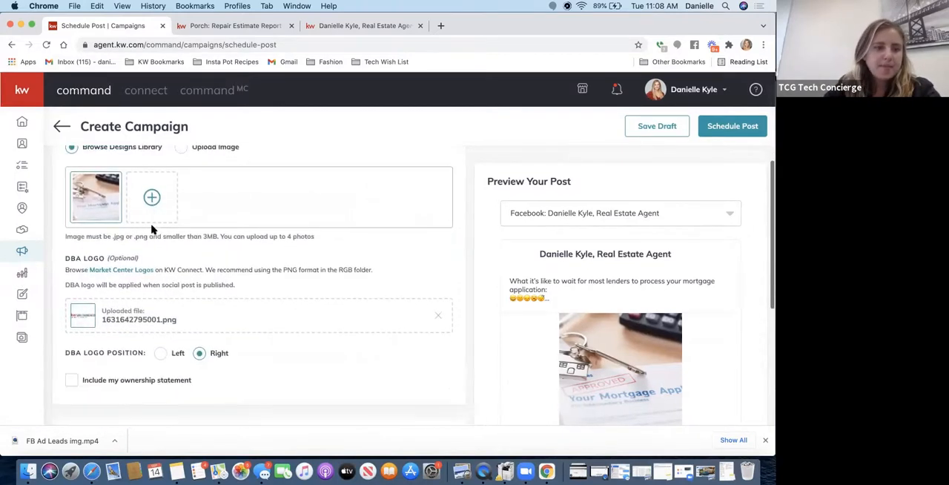
scroll(152, 230, "up", 2)
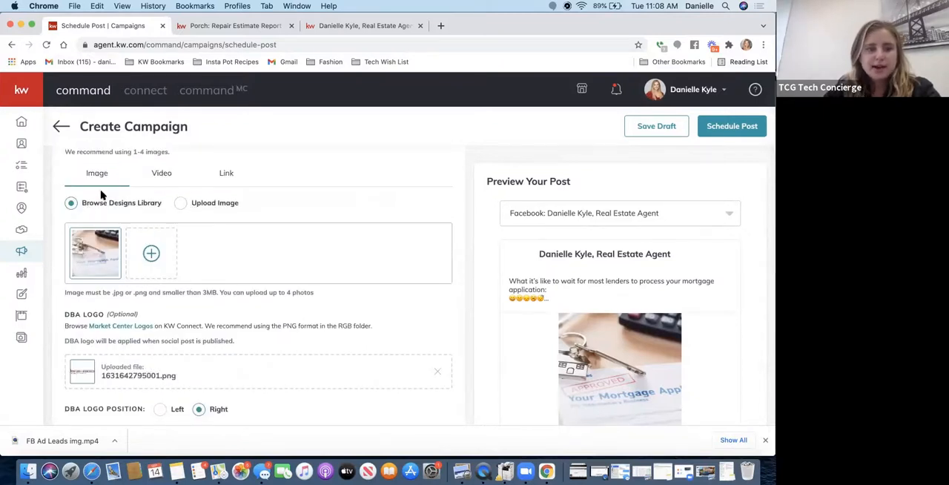
scroll(227, 252, "down", 3)
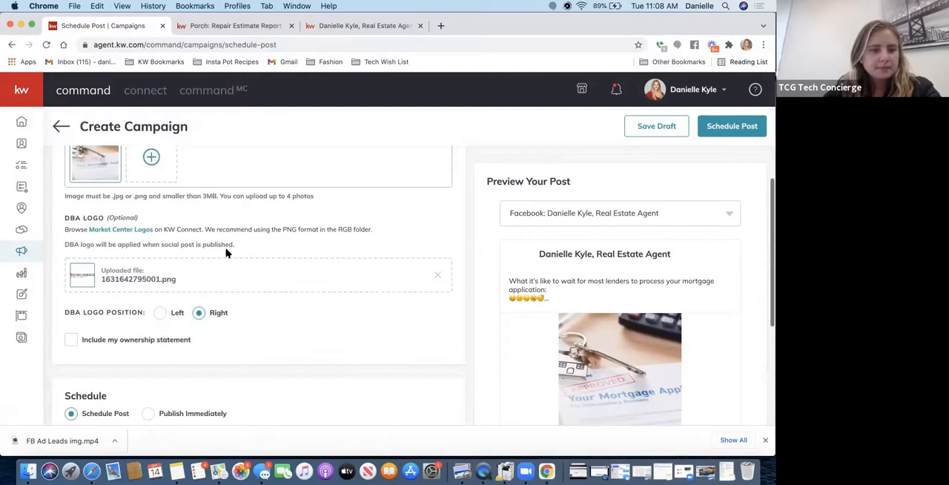
scroll(227, 252, "down", 3)
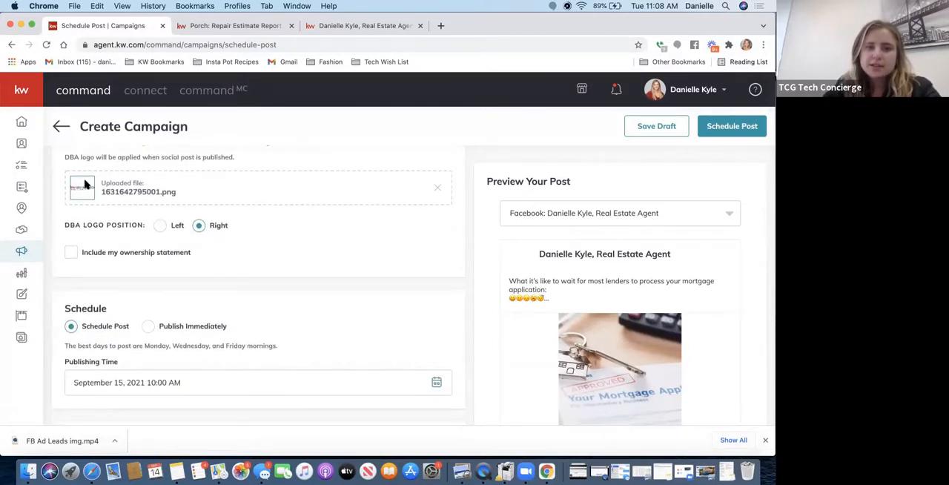
scroll(289, 267, "down", 4)
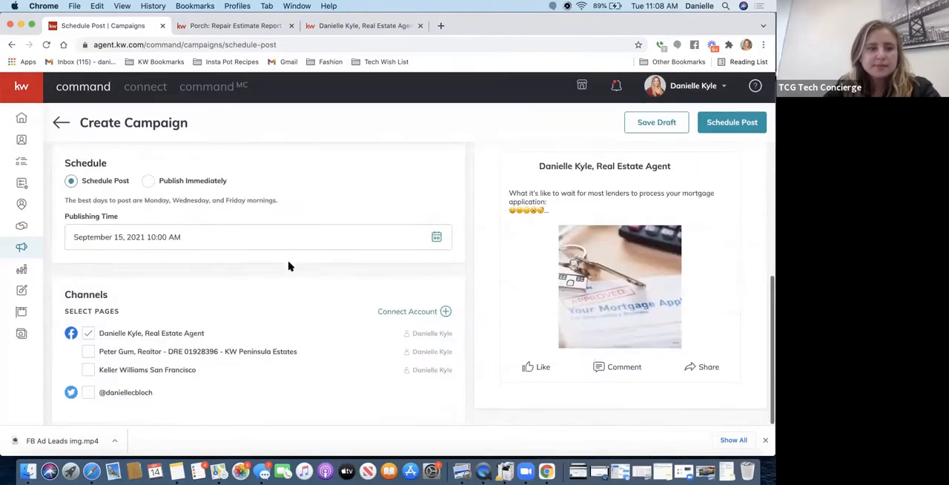
left_click(169, 240)
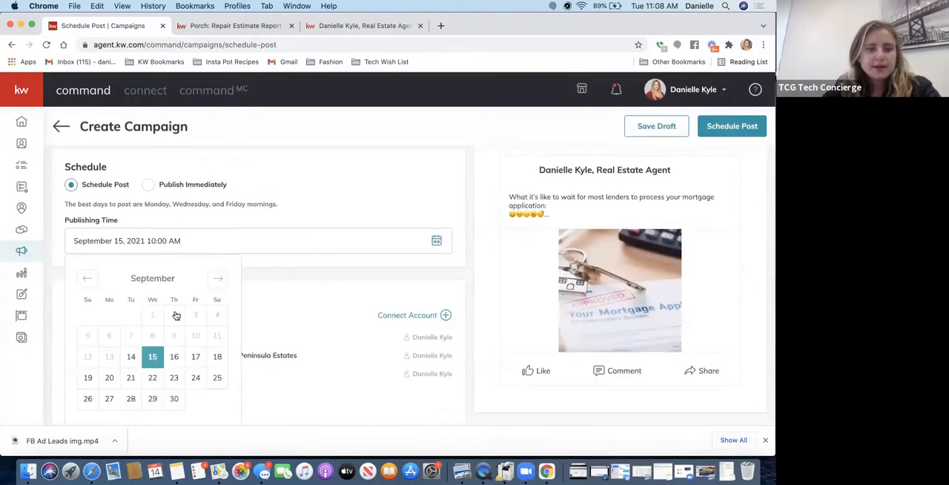
left_click(174, 358)
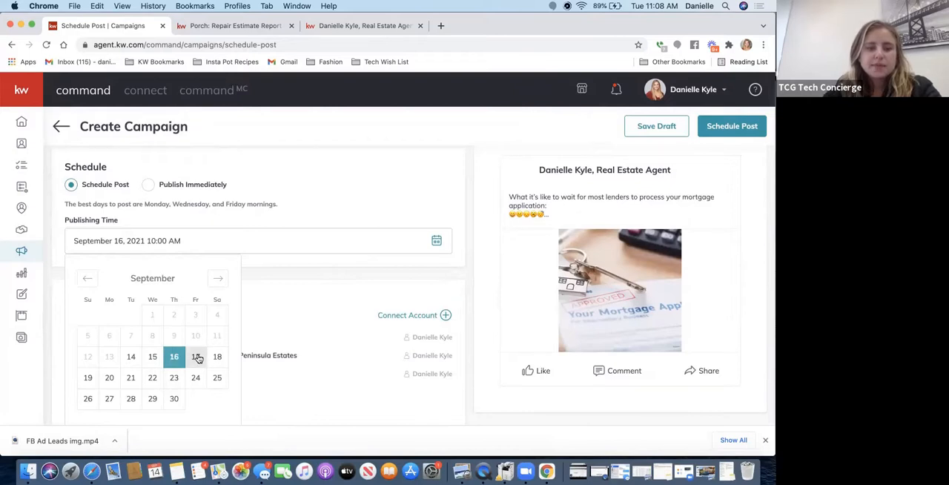
left_click(197, 357)
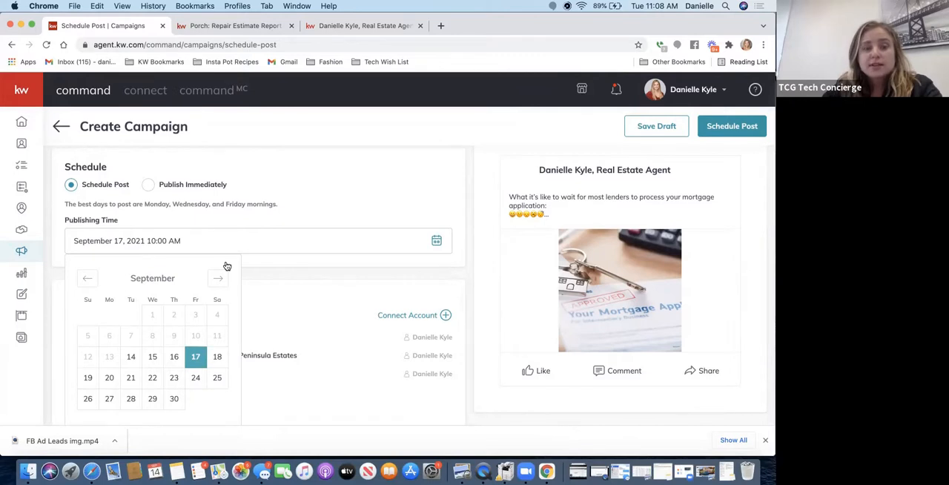
left_click(358, 261)
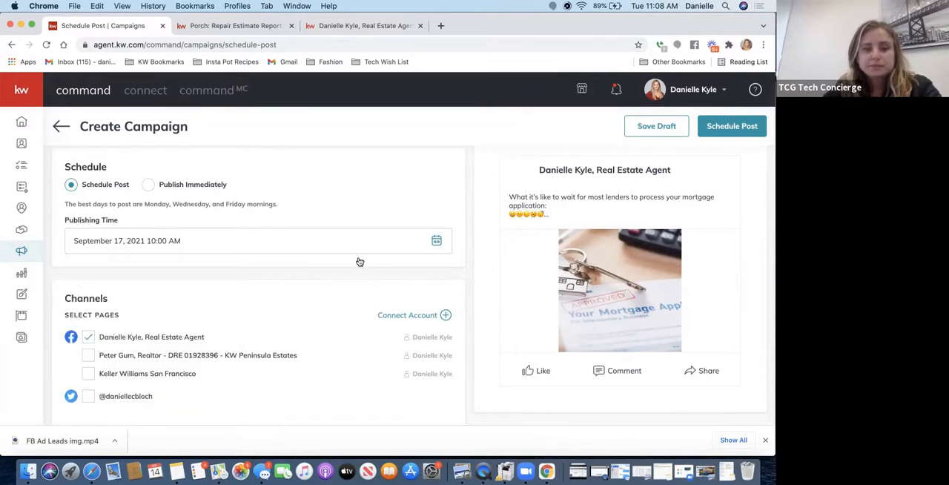
- Check the publishing date and time, then schedule the mortgage post and confirm it
left_click(169, 246)
scroll(175, 333, "down", 2)
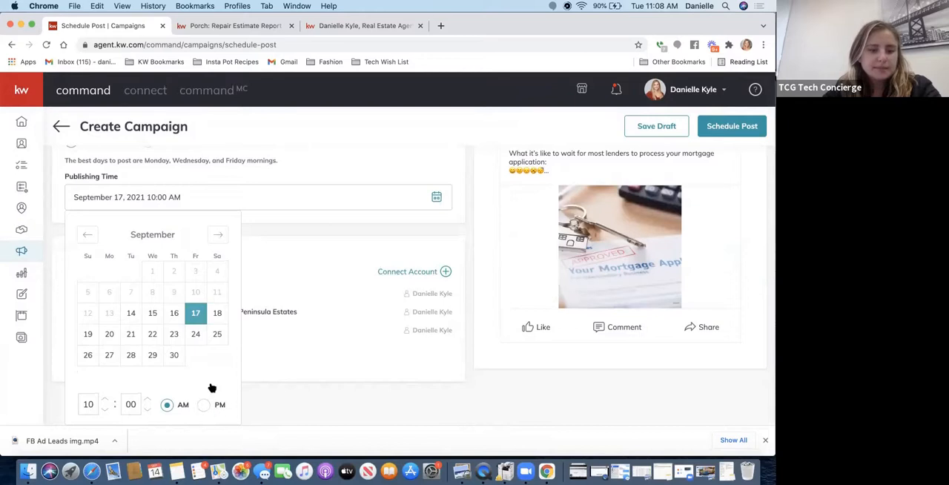
left_click(725, 130)
left_click(725, 128)
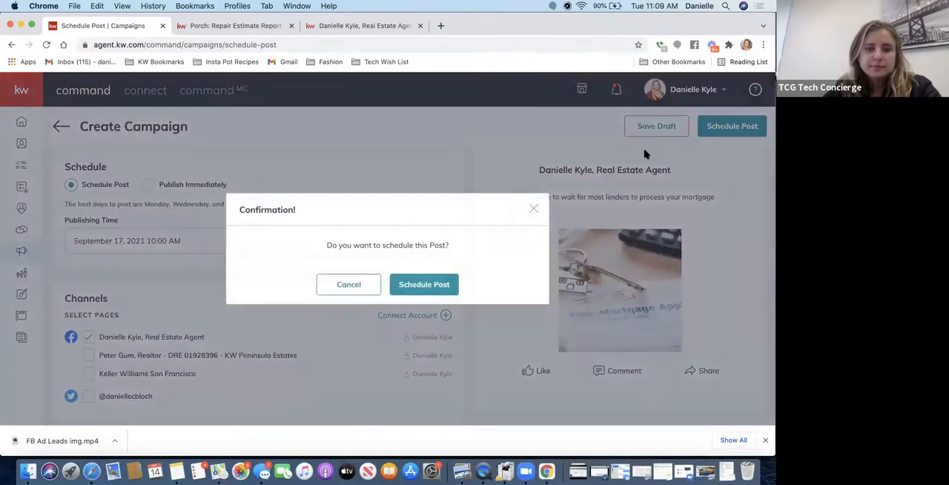
left_click(420, 282)
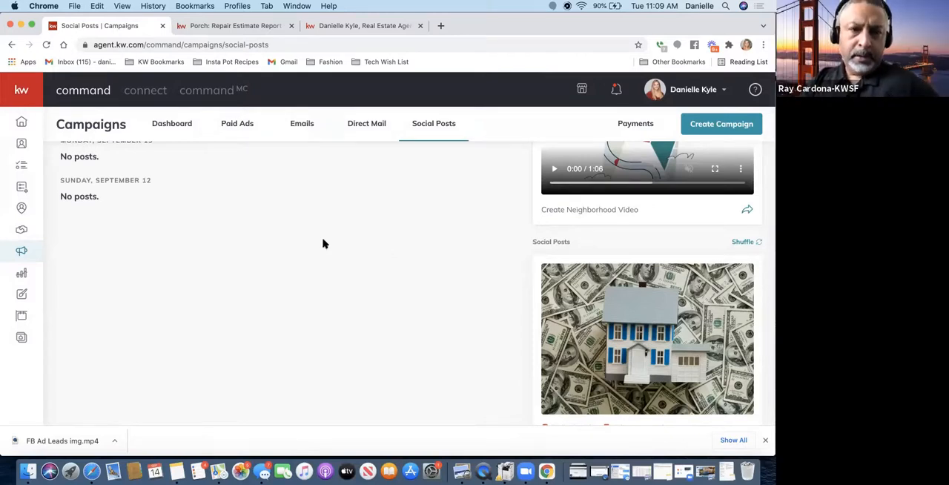
- Review the scheduled Friday, September 17 post in the weekly list and look at its edit and delete options
scroll(323, 244, "up", 5)
scroll(323, 244, "up", 5)
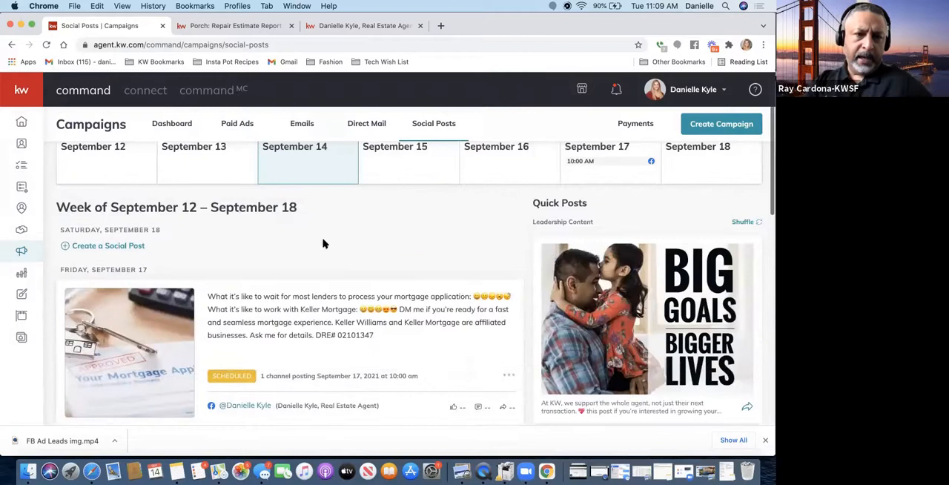
scroll(322, 243, "down", 3)
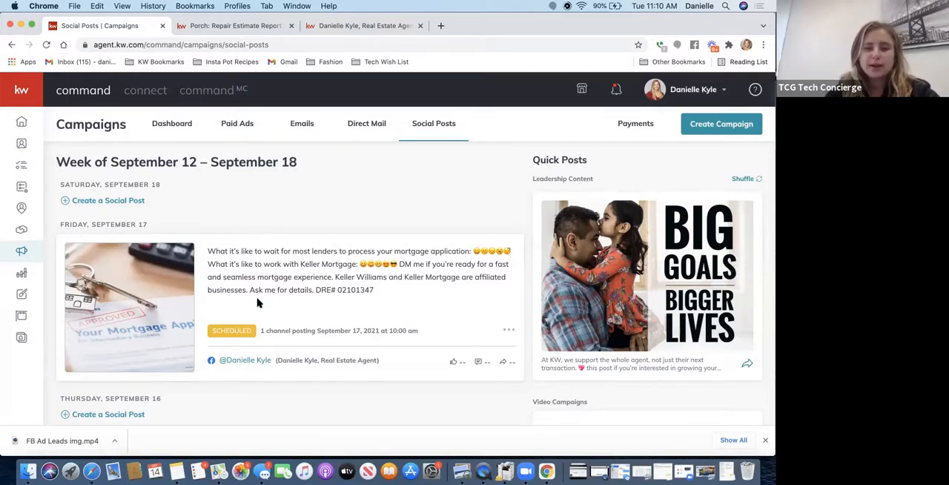
left_click(511, 330)
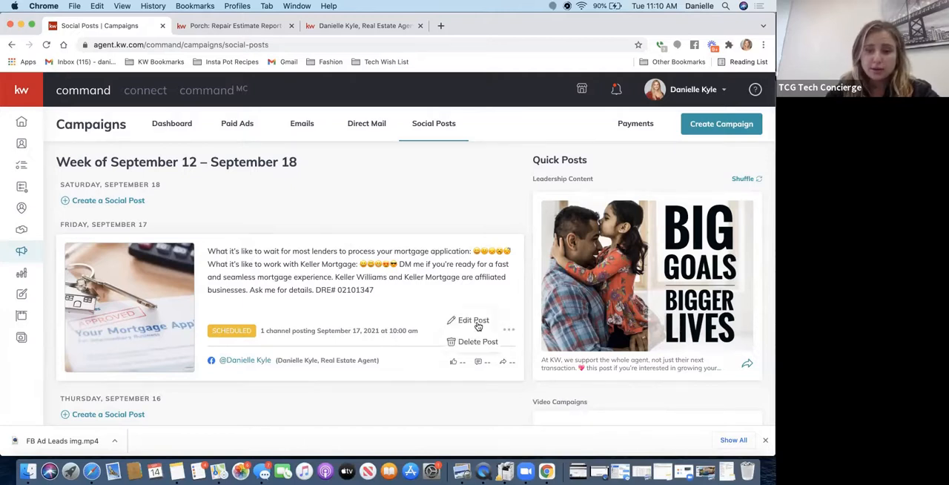
left_click(377, 192)
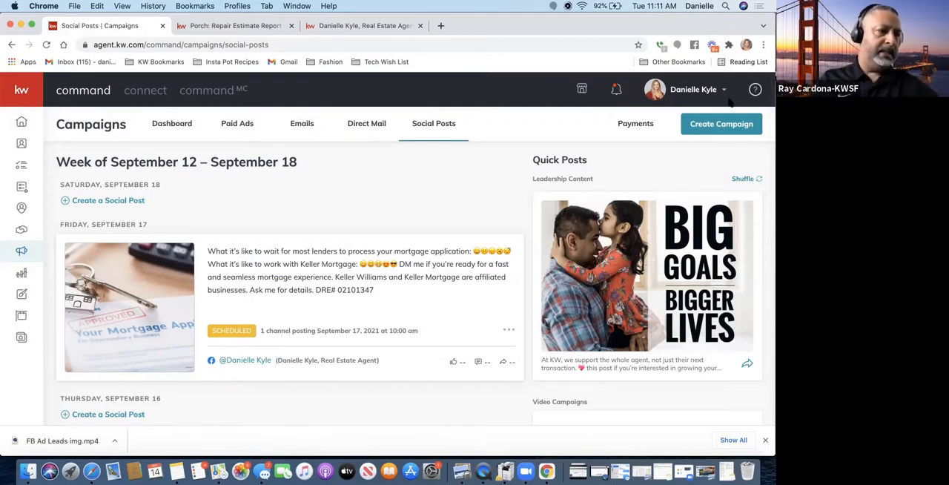
- Start a new Social Post campaign
left_click(705, 133)
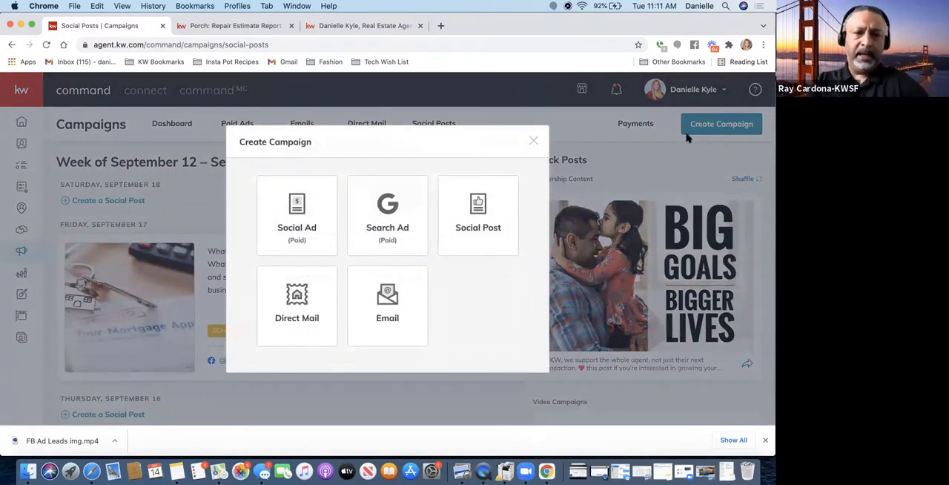
left_click(534, 141)
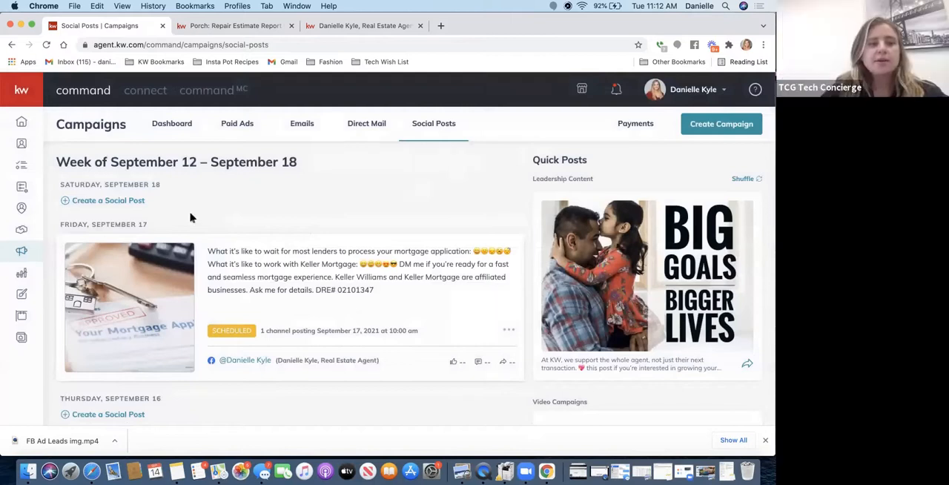
left_click(722, 124)
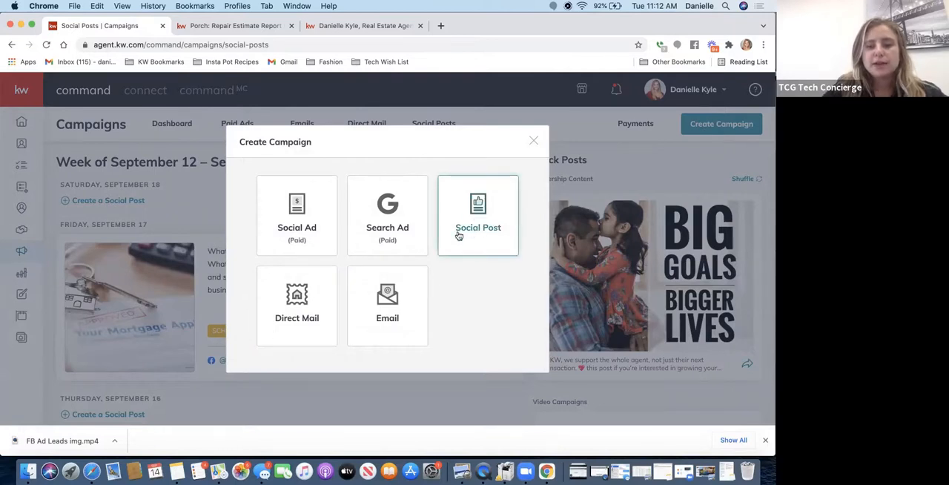
left_click(473, 200)
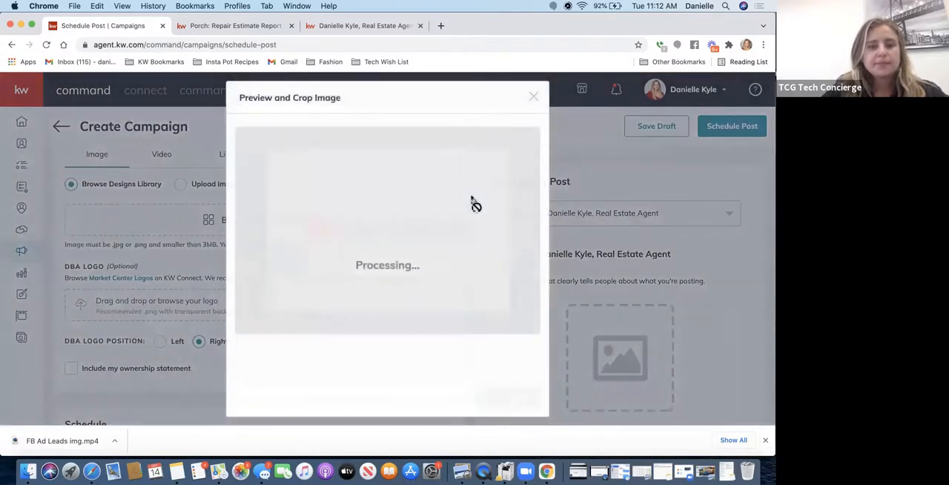
scroll(336, 257, "up", 4)
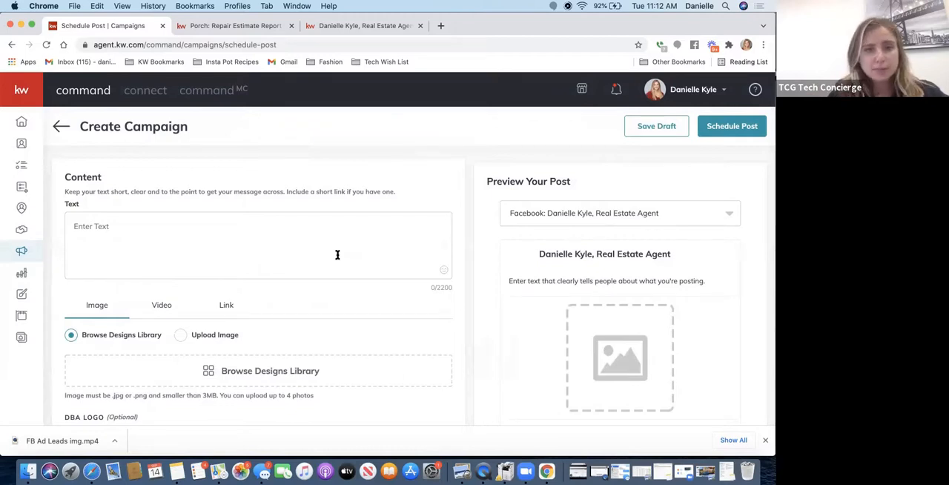
- Enter the post text "Check out this amazing 3 bed/ 2 bath home in Sunnyside!"
left_click(264, 245)
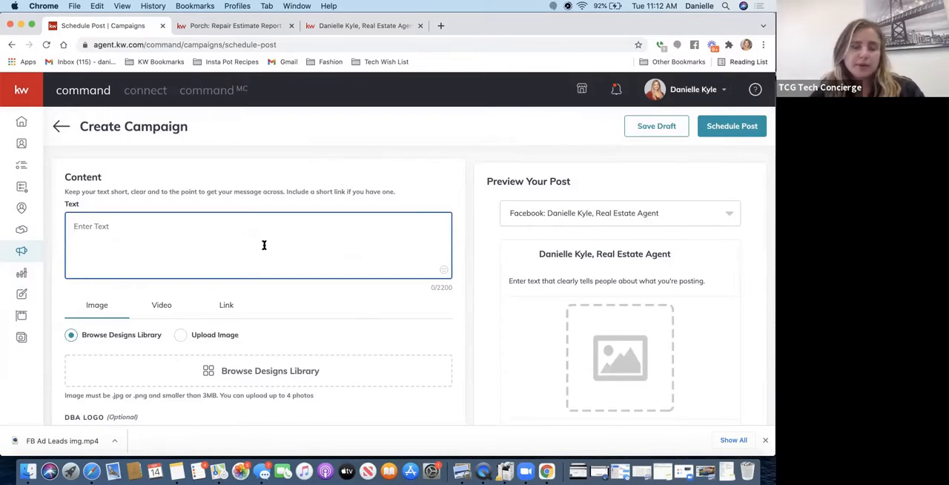
type("Check")
type("his a")
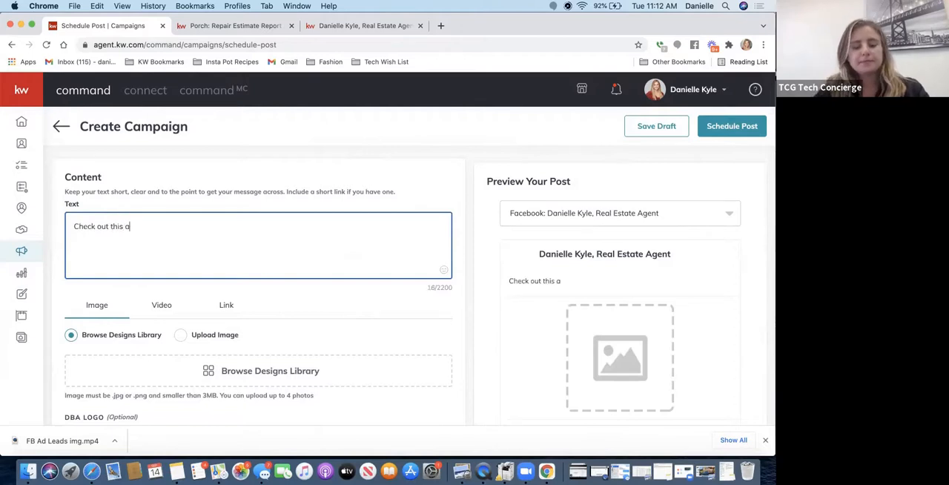
type("mazing 3 bed")
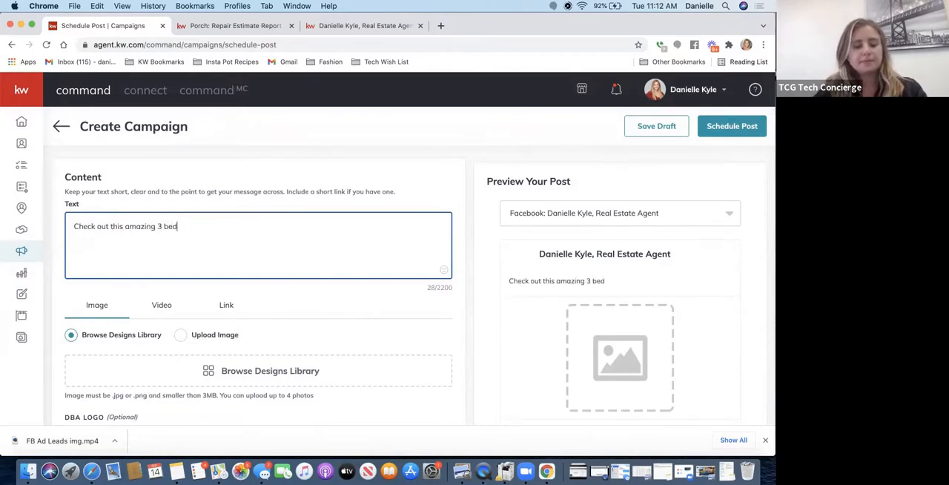
type("/ 2 bath hom")
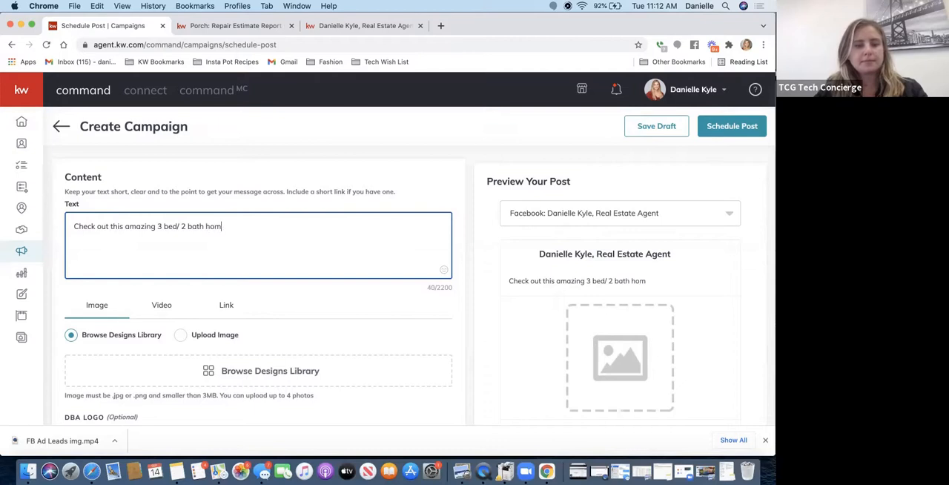
type("e in Sunnyside!")
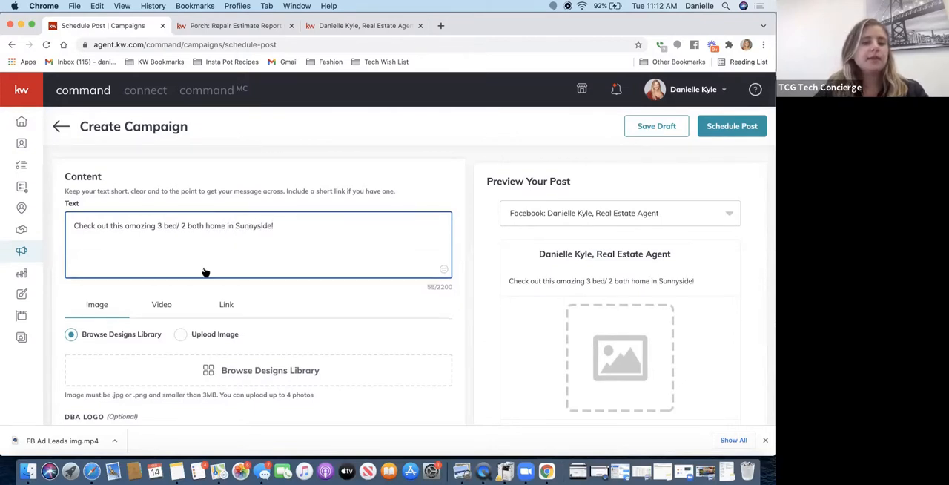
- Check the post's image and DBA logo settings, and switch the ownership statement on and off again to view it
scroll(205, 271, "down", 3)
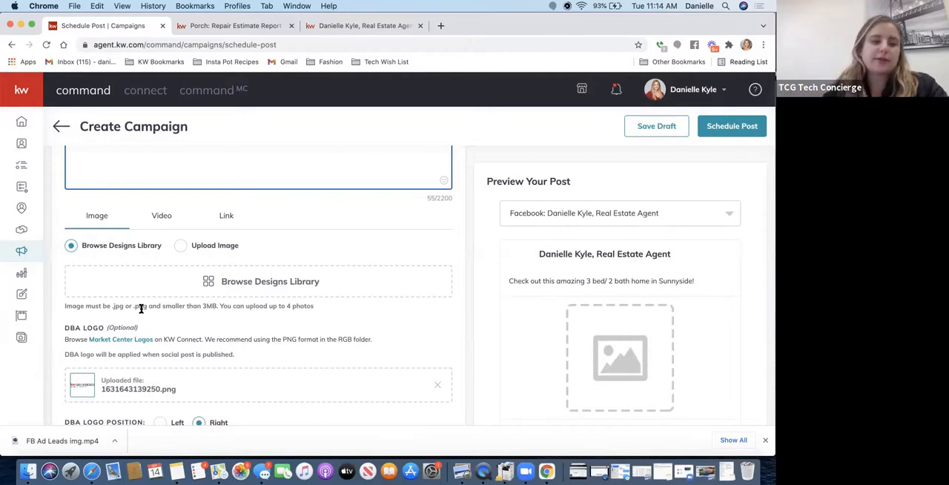
scroll(312, 220, "down", 2)
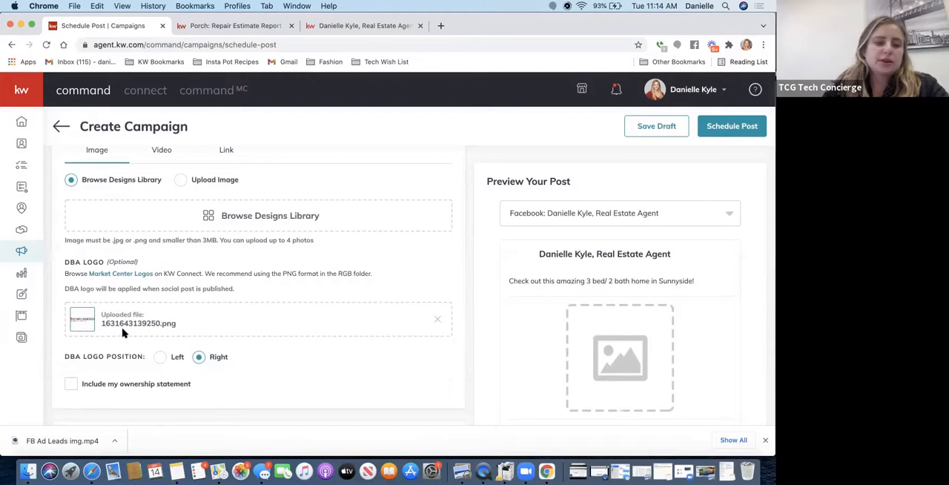
scroll(149, 309, "down", 3)
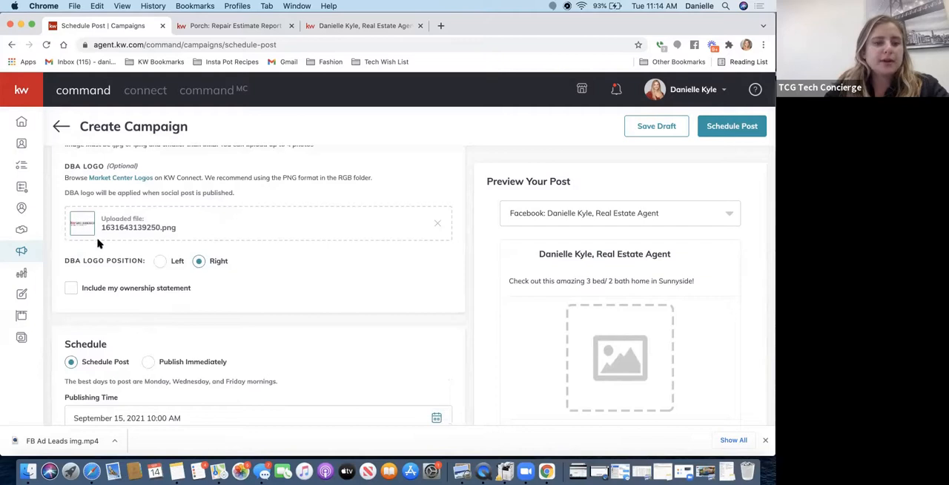
left_click(71, 289)
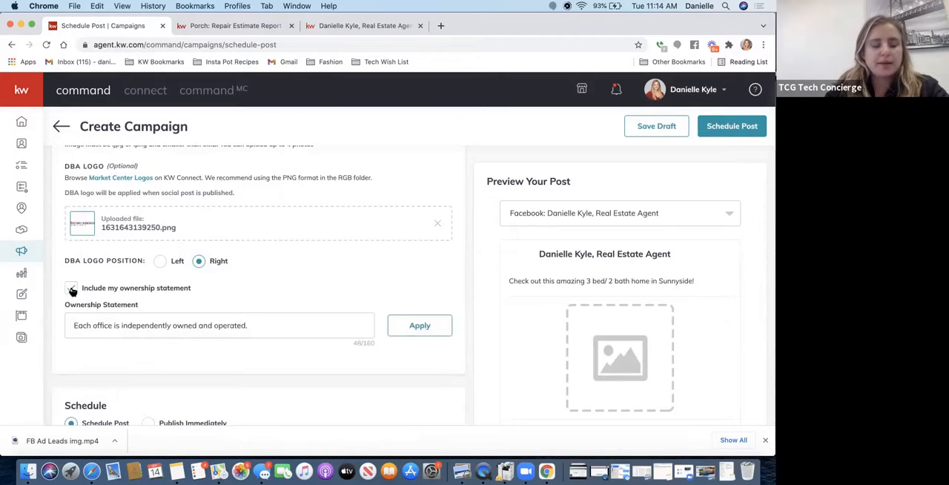
left_click(71, 289)
scroll(185, 334, "down", 4)
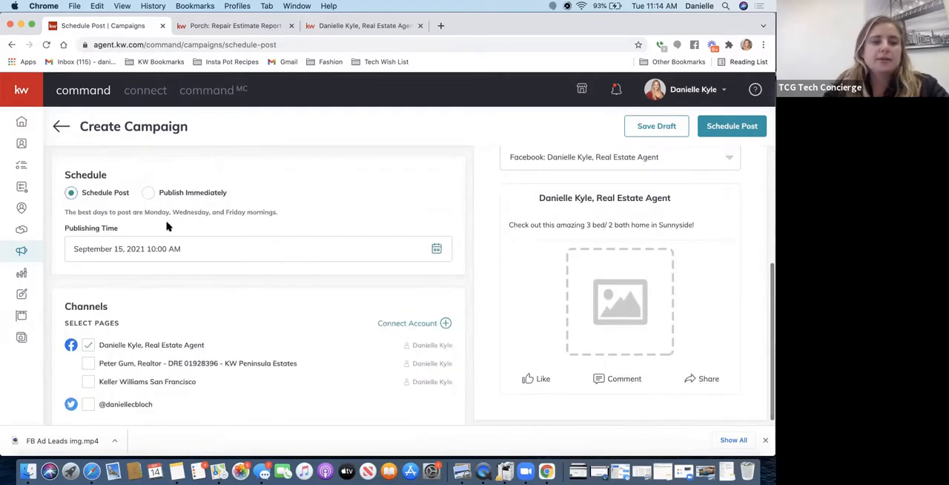
- Look over the calendar and time options for the new post's publishing time without changing them
left_click(132, 252)
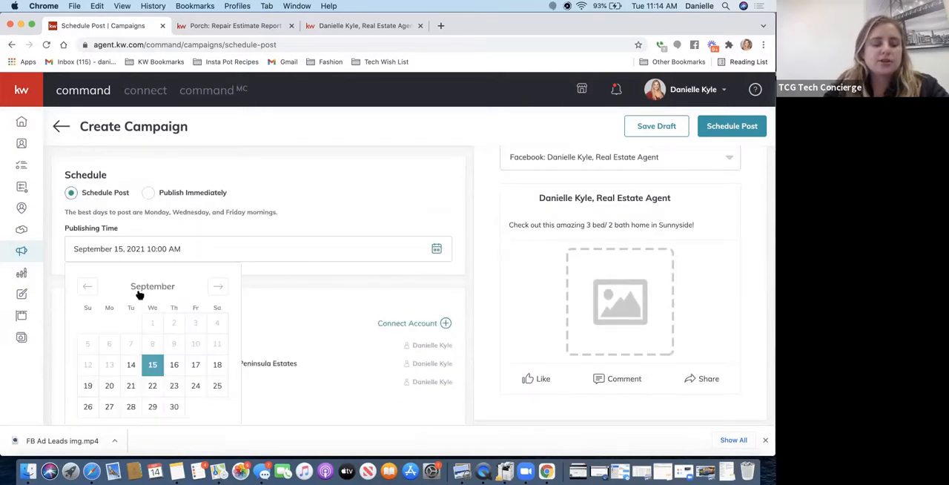
scroll(166, 384, "down", 3)
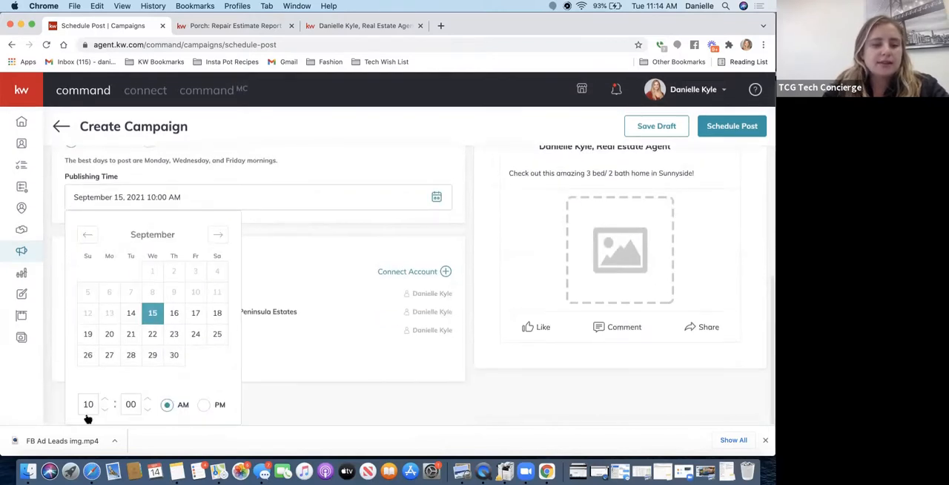
left_click(258, 163)
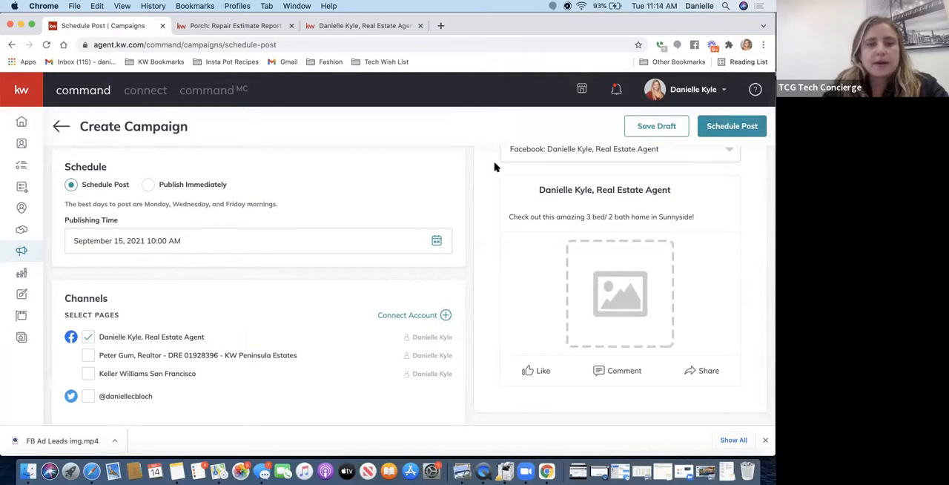
- Clear the entire Sunnyside home text from the new post
scroll(496, 168, "up", 10)
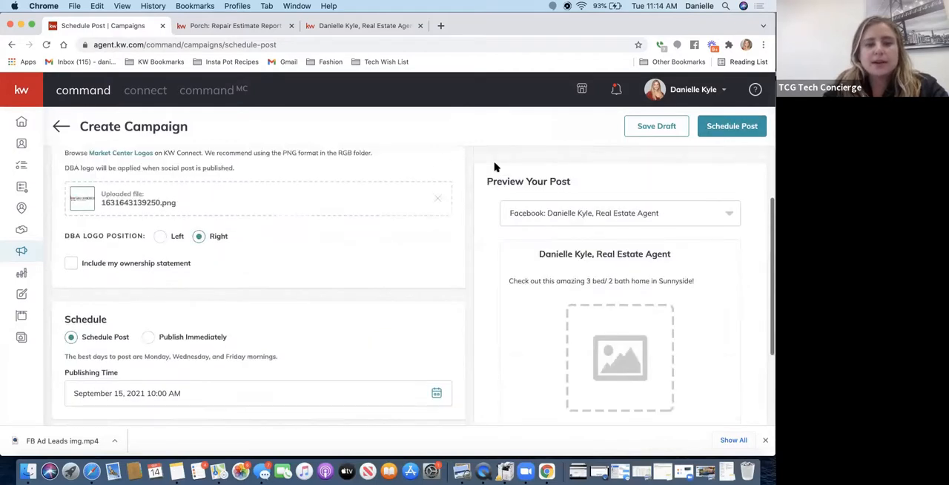
scroll(496, 168, "up", 3)
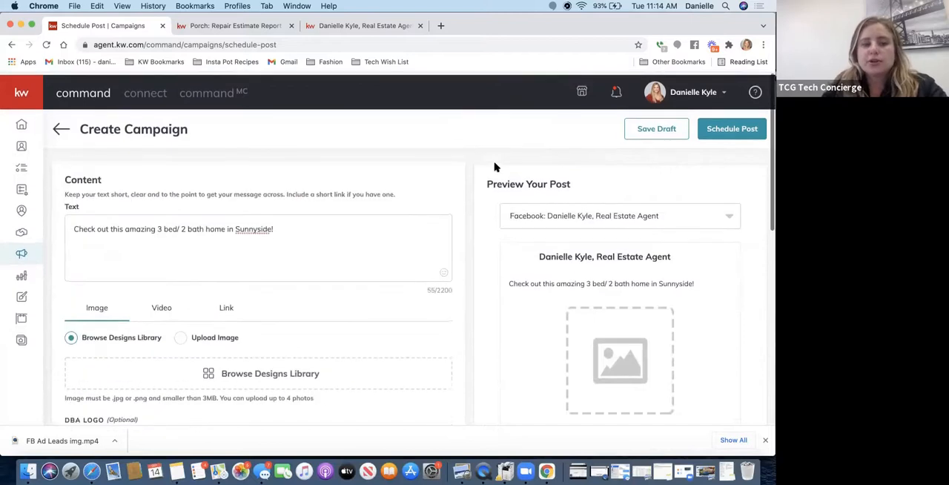
left_click(292, 222)
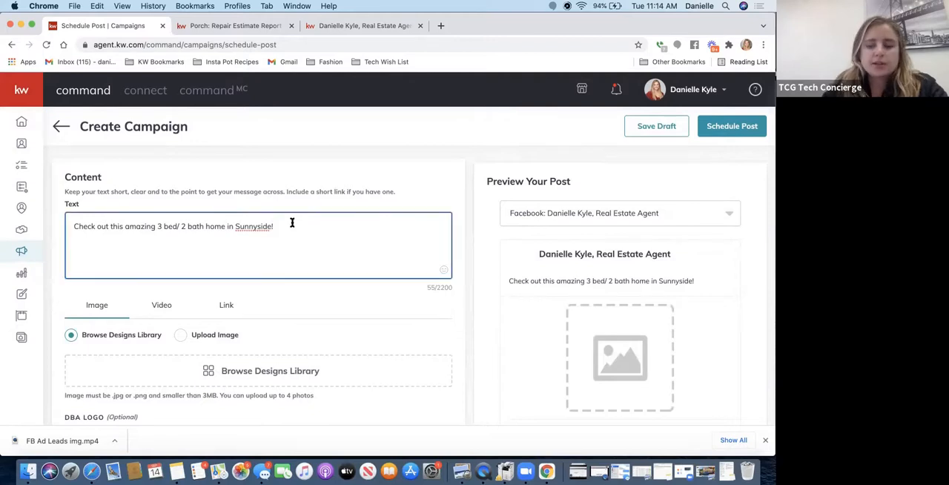
key("super+a")
key("BackSpace")
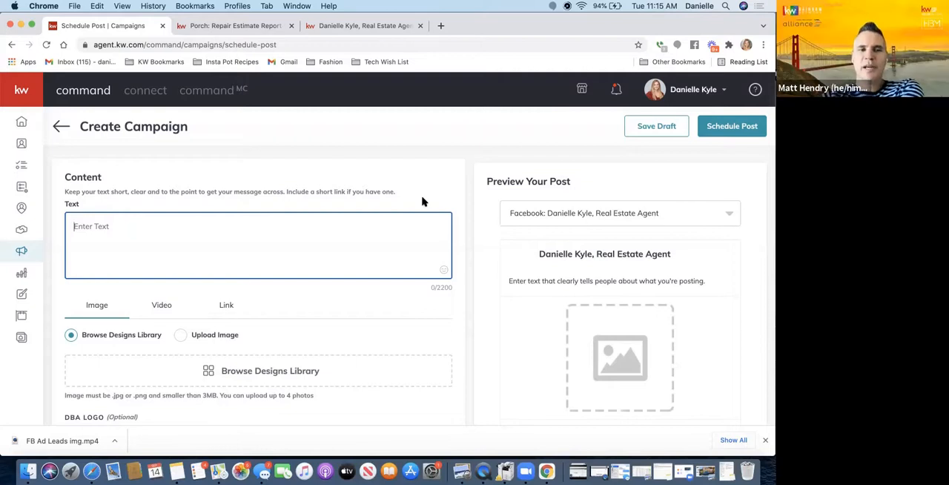
- Abandon the new post without scheduling it and start a new Social design in Designs
left_click(22, 294)
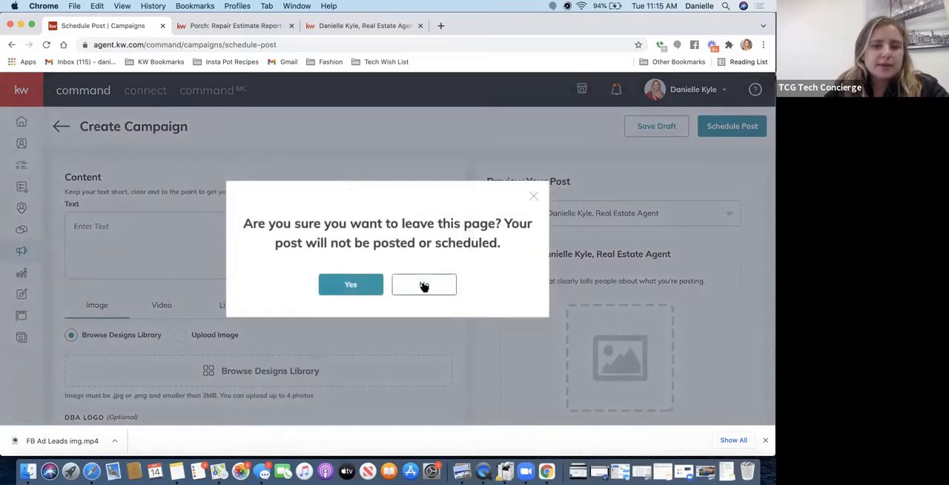
left_click(350, 284)
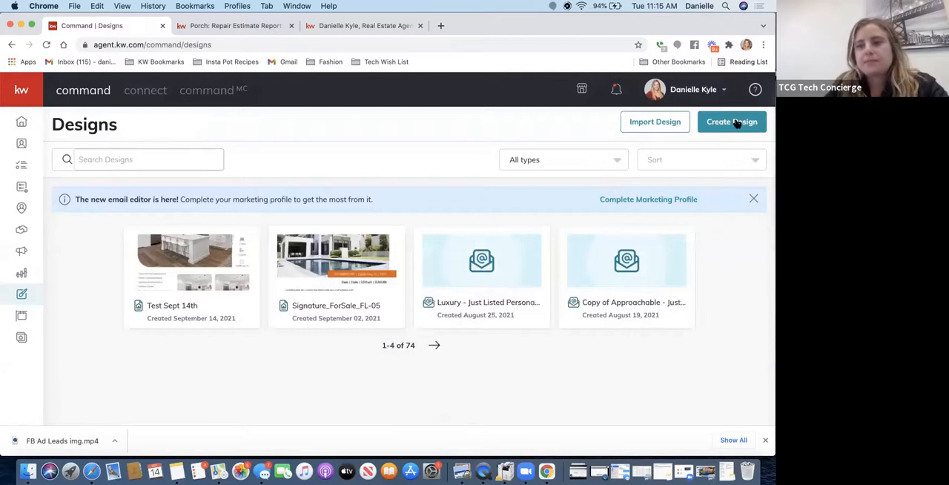
left_click(734, 124)
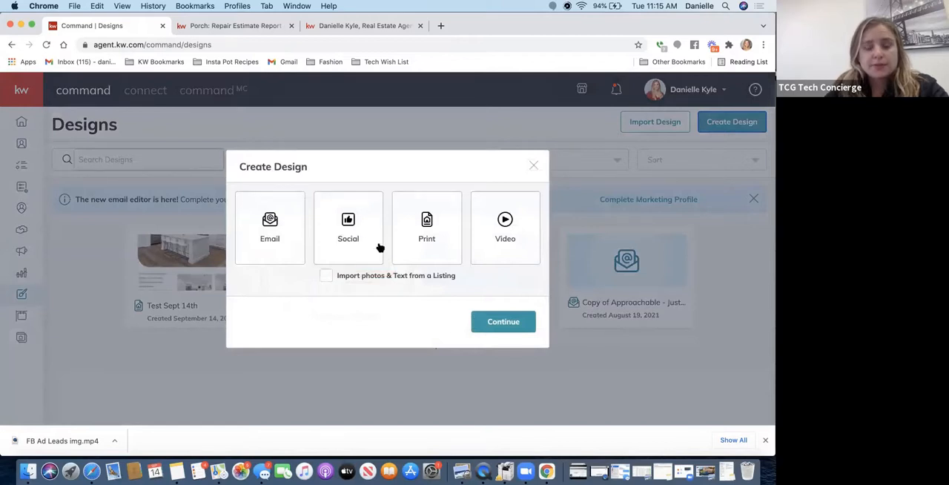
left_click(370, 241)
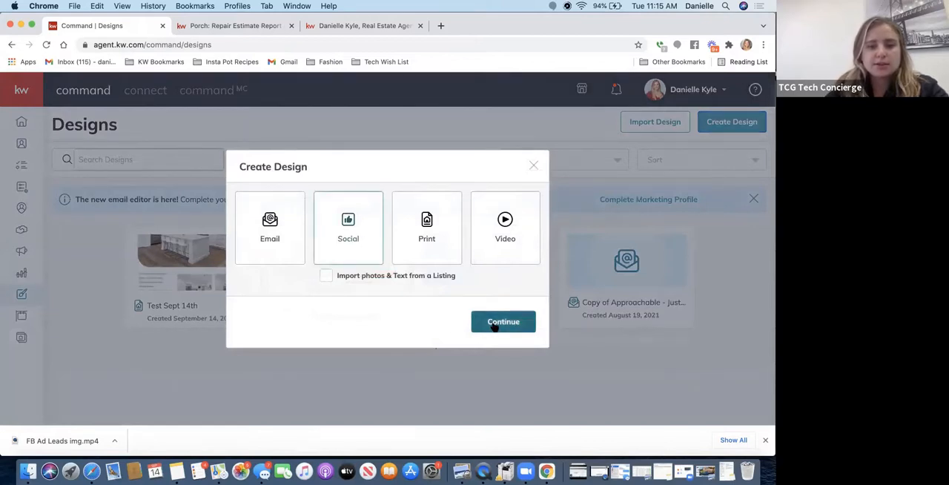
left_click(495, 326)
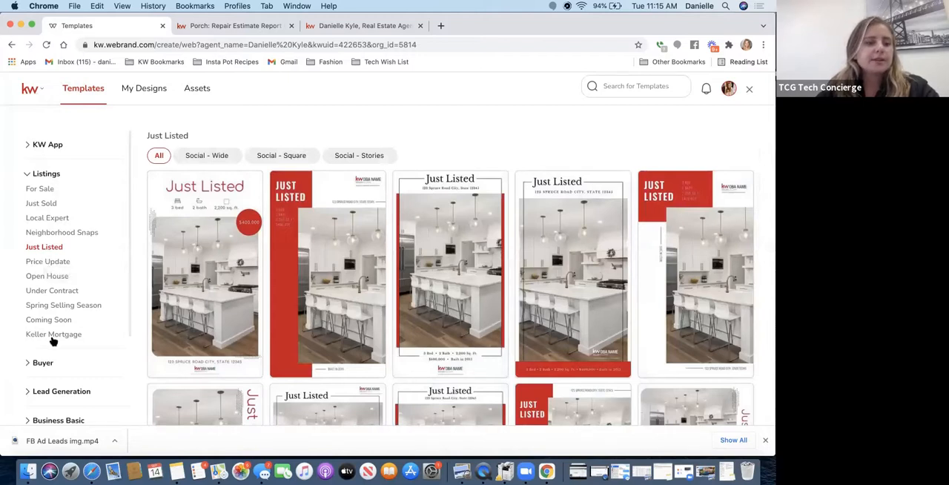
- Display the Holiday Greetings templates from the Lead Generation category
scroll(54, 337, "down", 3)
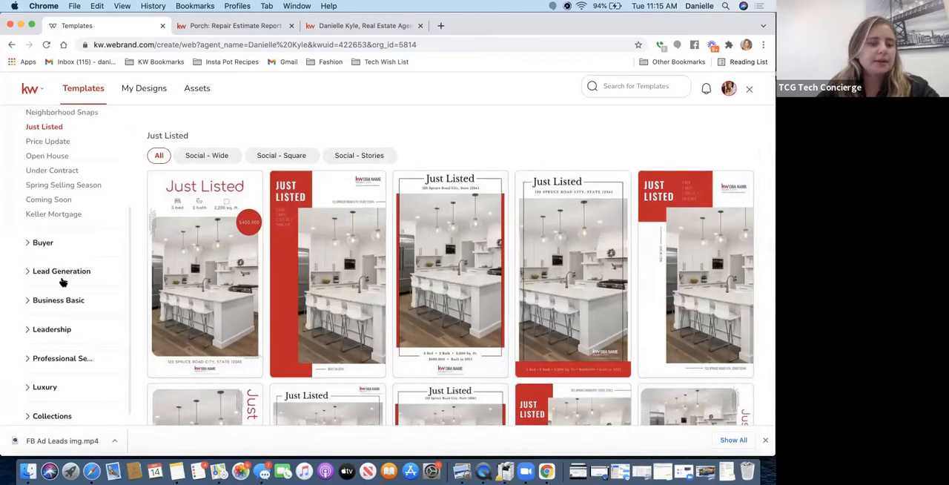
scroll(63, 280, "down", 1)
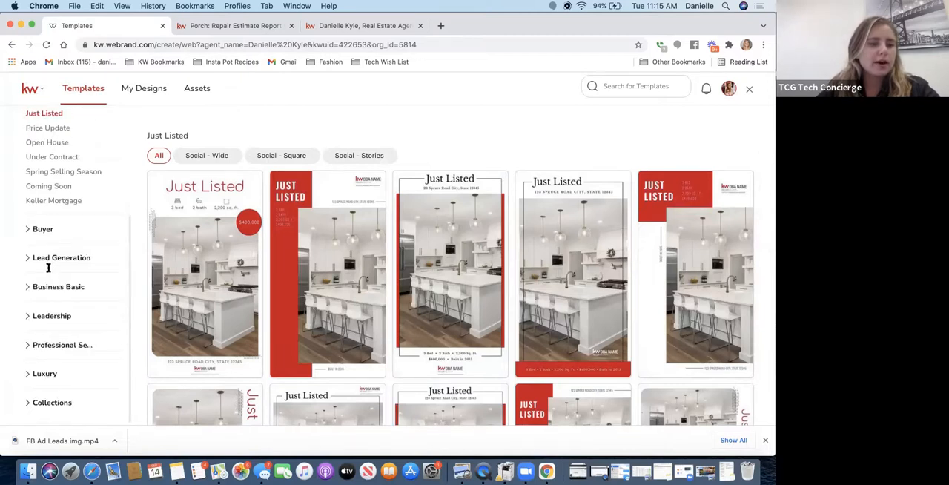
left_click(53, 259)
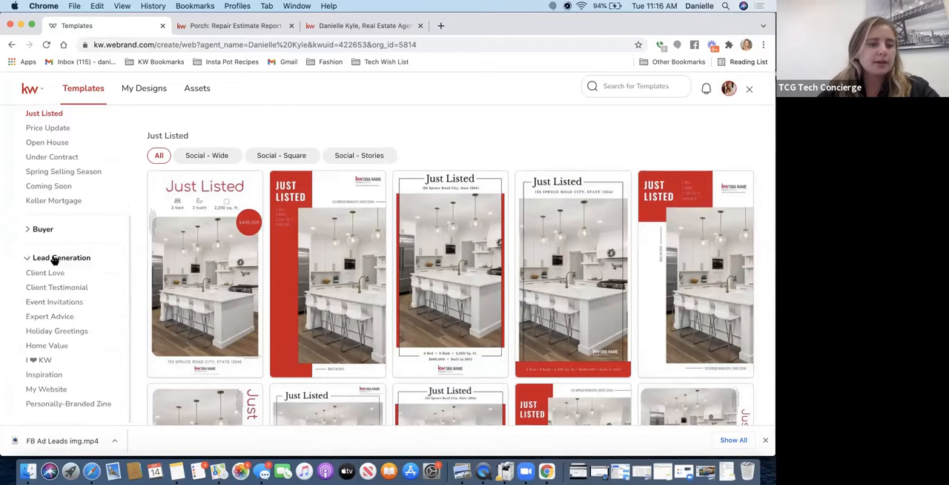
left_click(78, 333)
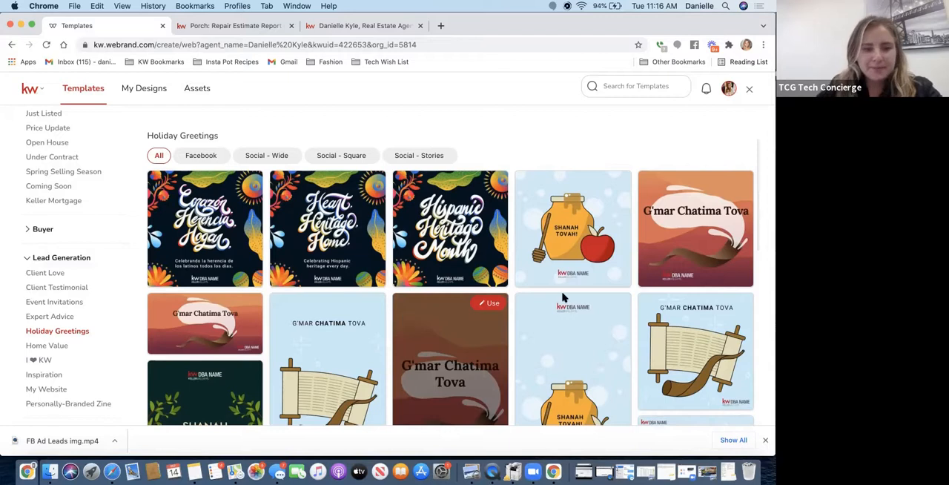
- Browse the Holiday Greetings templates and open the square Shanah Tovah honey jar template, Rosh-Hashanah-02_Sq, for editing
scroll(549, 338, "down", 2)
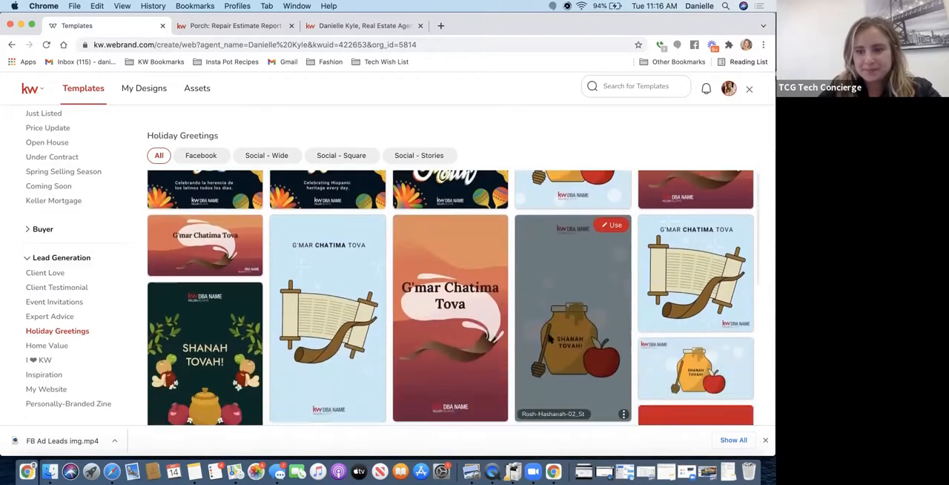
scroll(549, 338, "down", 2)
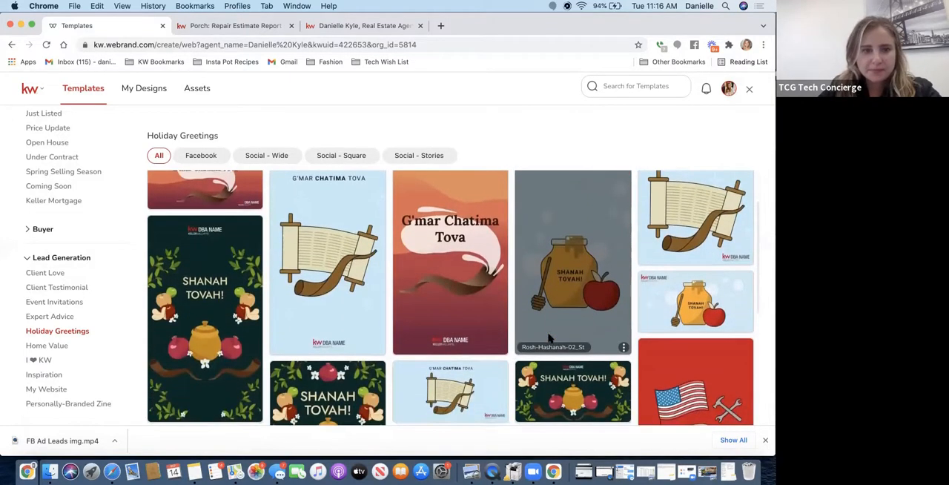
scroll(549, 338, "down", 2)
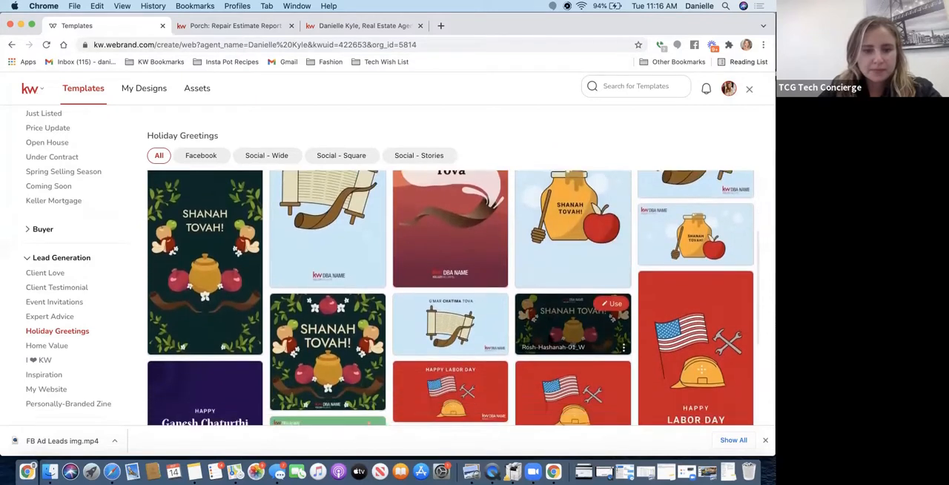
scroll(548, 337, "down", 2)
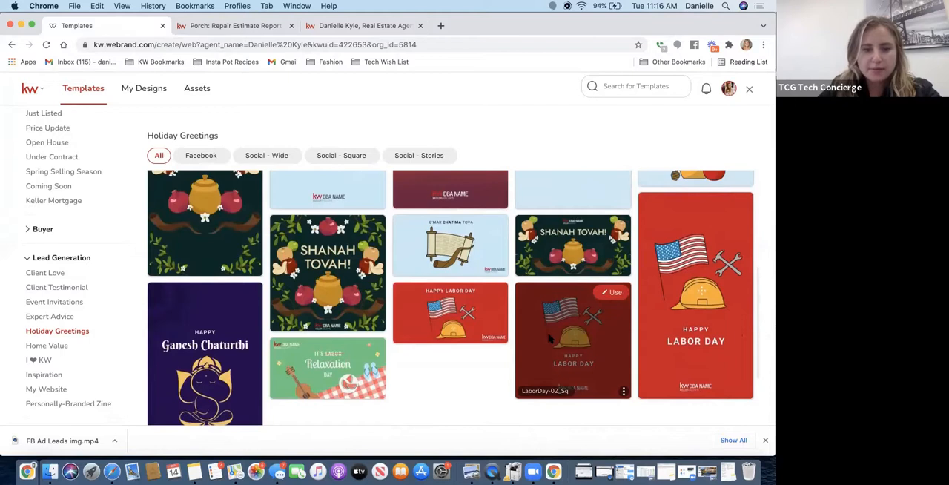
scroll(549, 337, "up", 8)
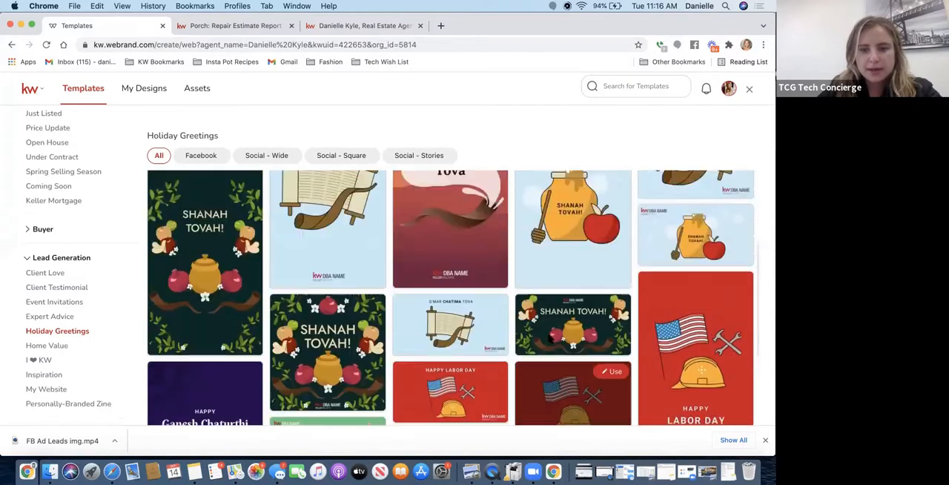
scroll(549, 338, "up", 1)
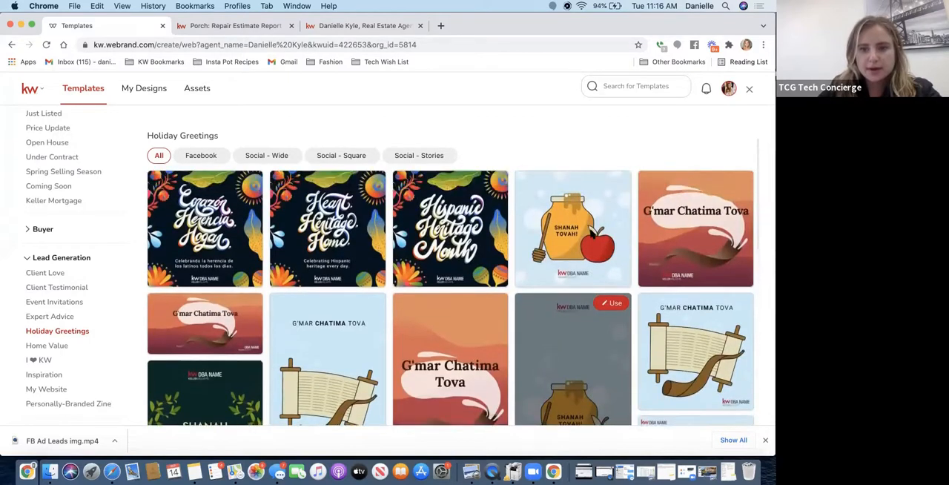
left_click(611, 181)
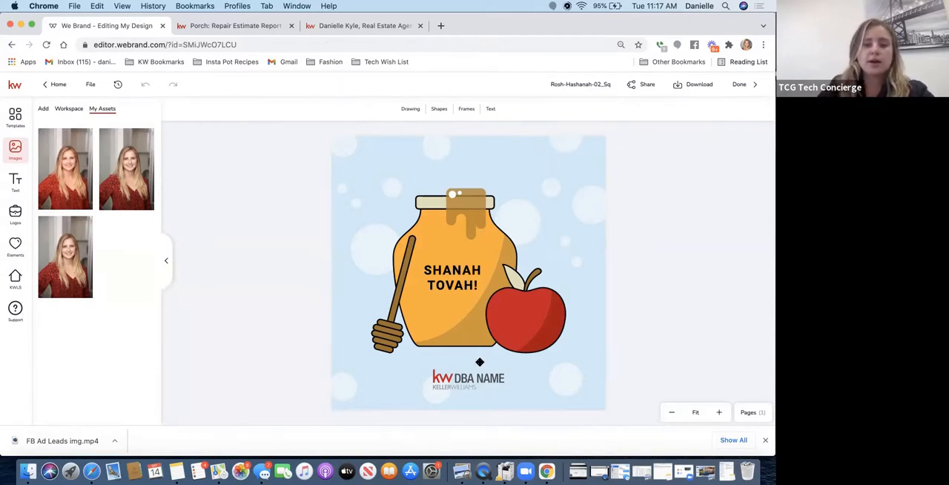
- Select the DBA name logo placeholder below the honey jar and bring up the personal logo assets
left_click(458, 382)
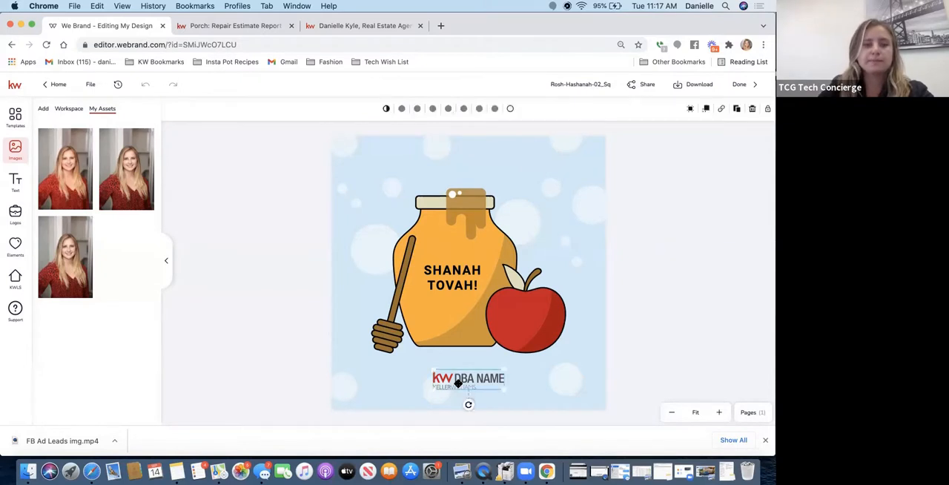
left_click(8, 217)
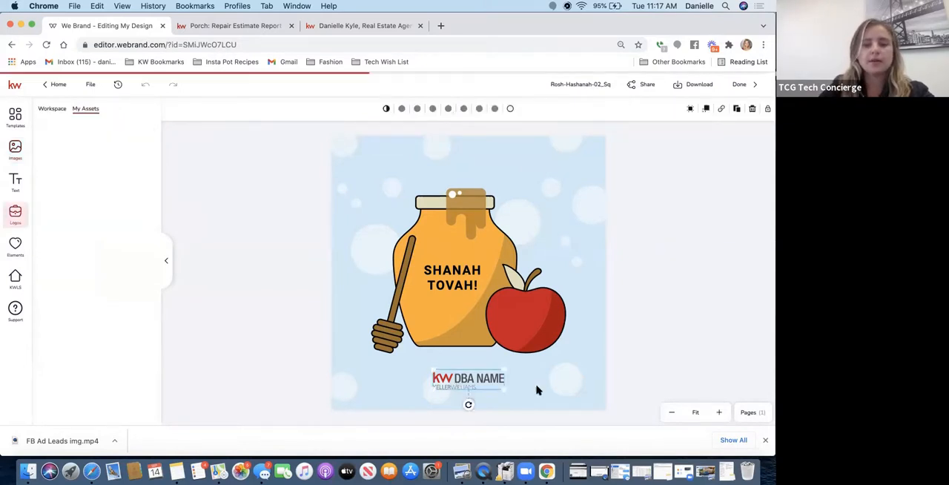
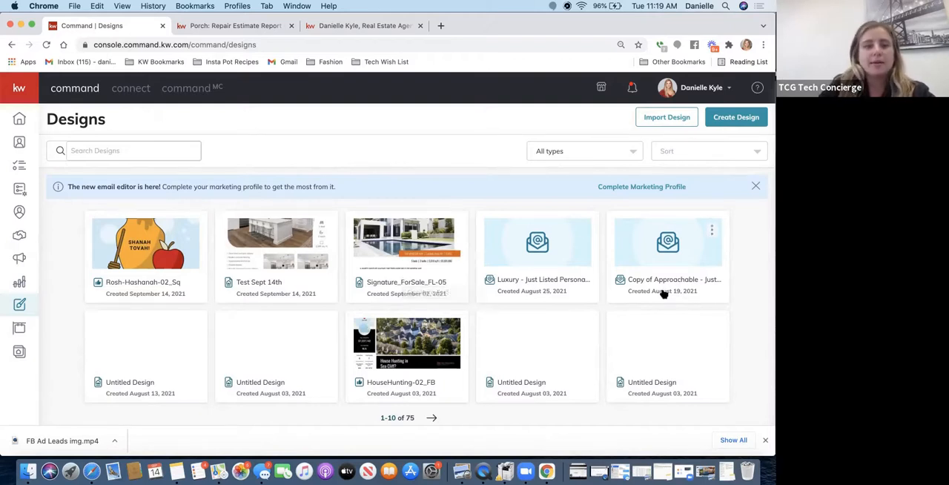
- Create a new Social Post campaign from Campaigns and dismiss the image preview and crop dialog
left_click(20, 259)
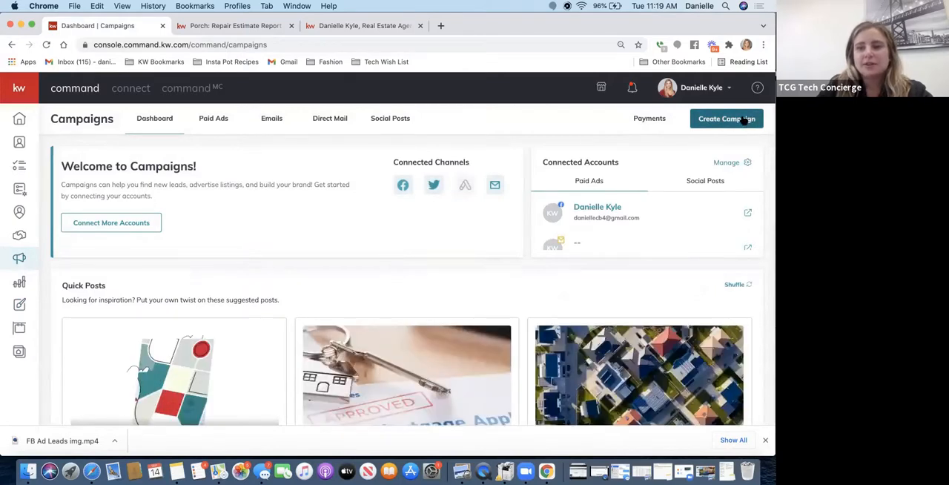
left_click(744, 121)
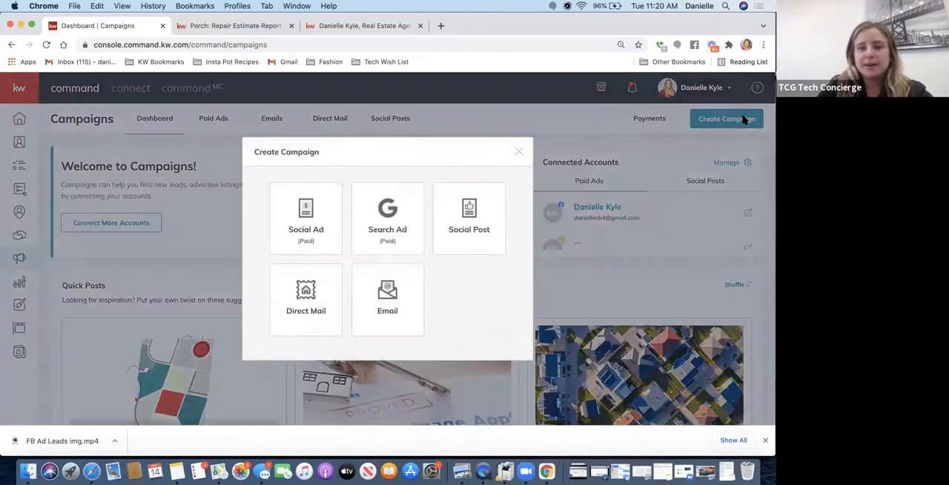
left_click(445, 226)
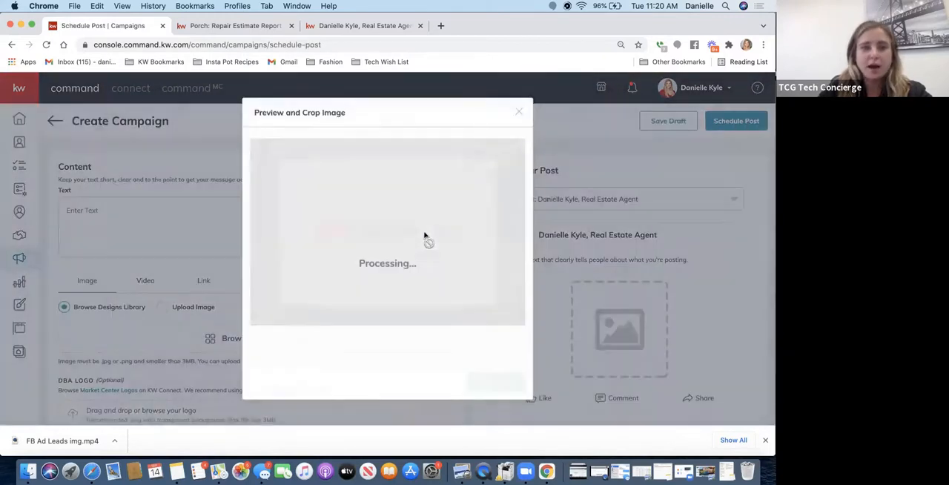
left_click(515, 114)
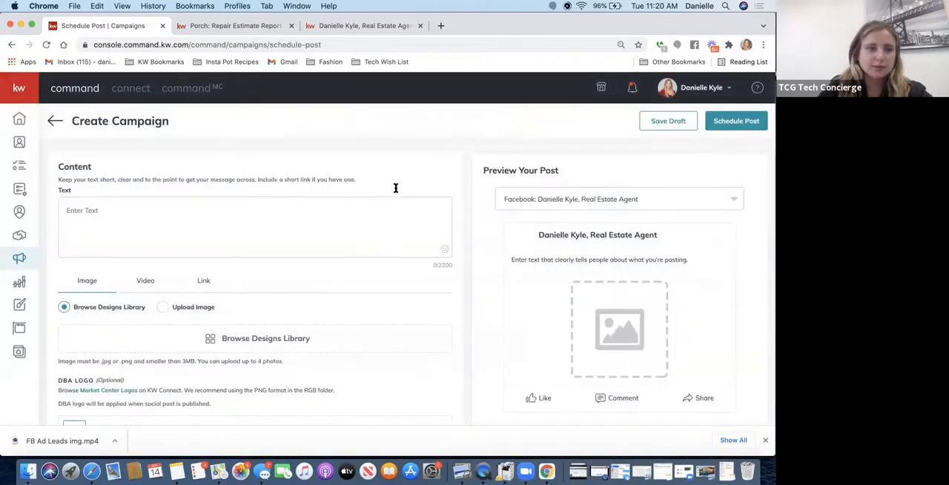
- Enter "Happy Yom Kippur" as the post text, correcting the spelling of "Yom"
left_click(215, 232)
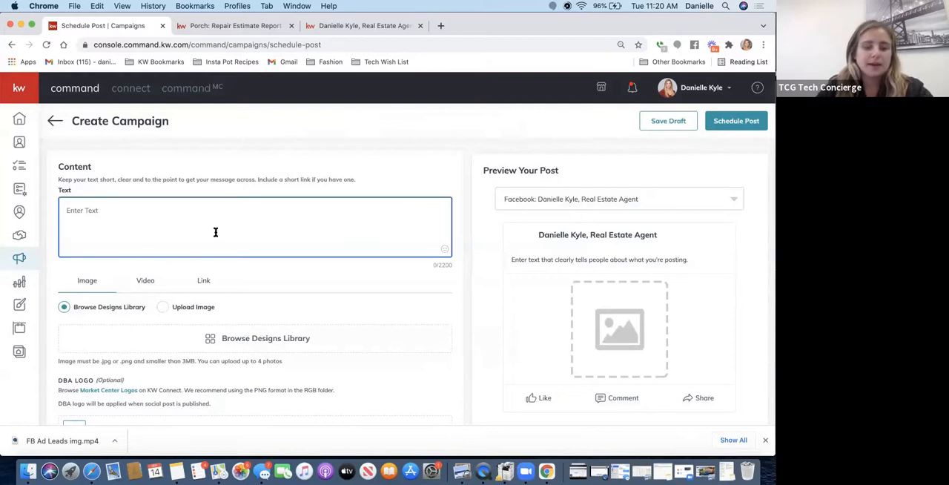
type("Happy ")
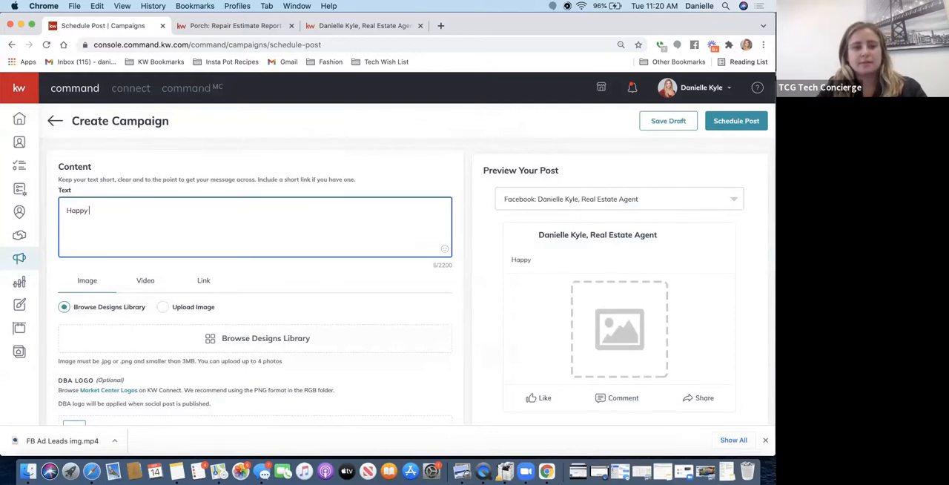
type("Yum Ki")
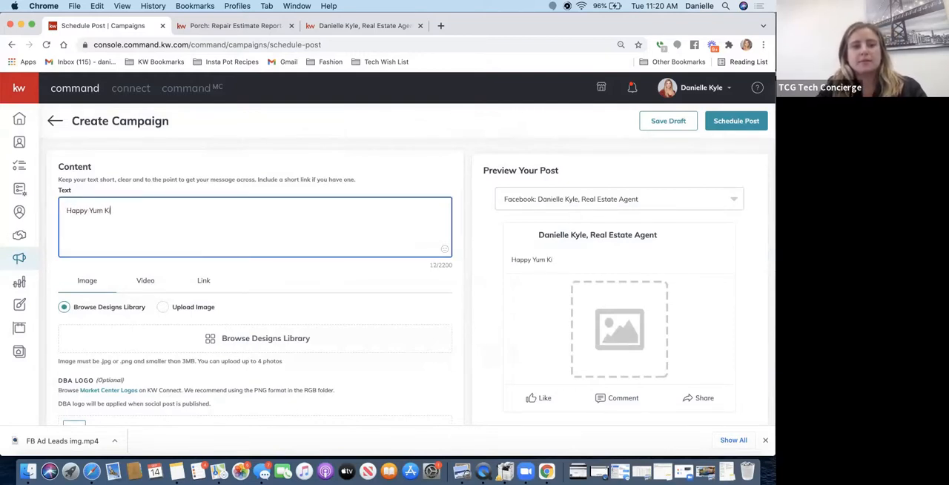
type("ppur")
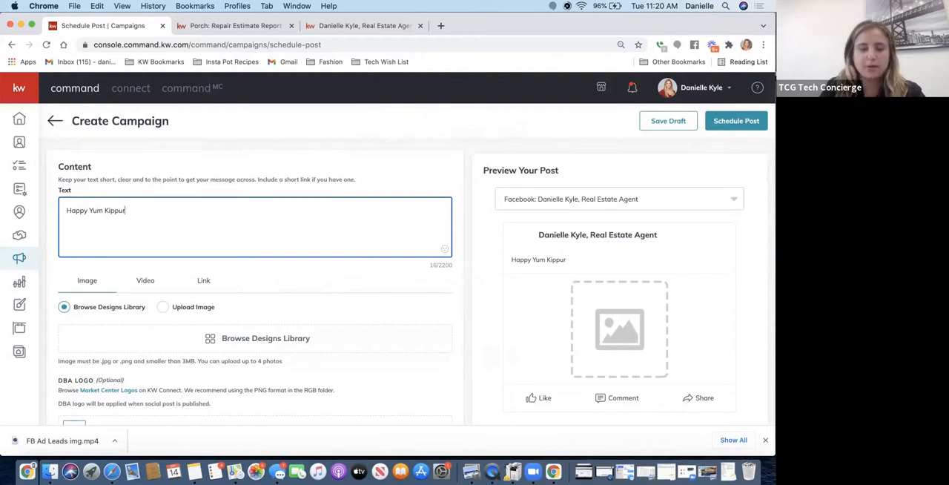
left_click(98, 211)
key("BackSpace")
type("o")
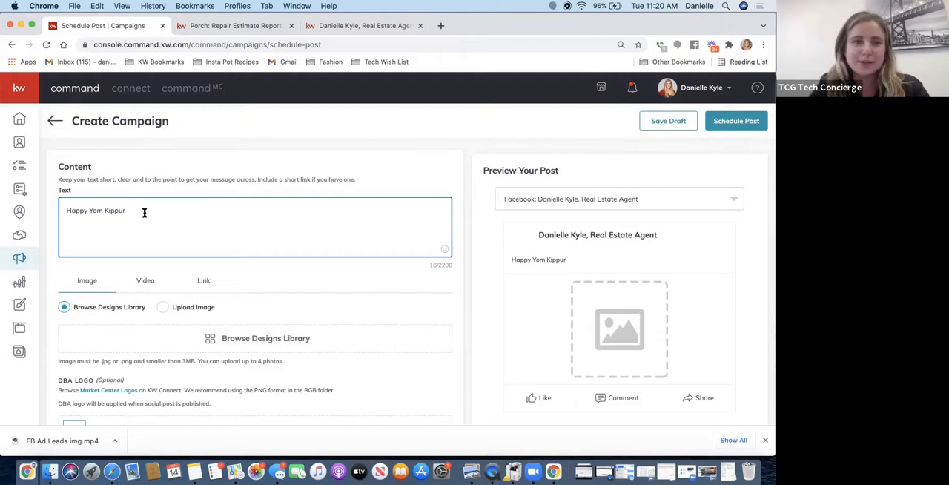
- Extend the post text so that it reads "Happy Yom Kippur! Have a wonderful holiday"
type("!  Sgabana")
key("BackSpace")
key("BackSpace")
key("BackSpace")
key("BackSpace")
key("BackSpace")
key("BackSpace")
key("BackSpace")
key("BackSpace")
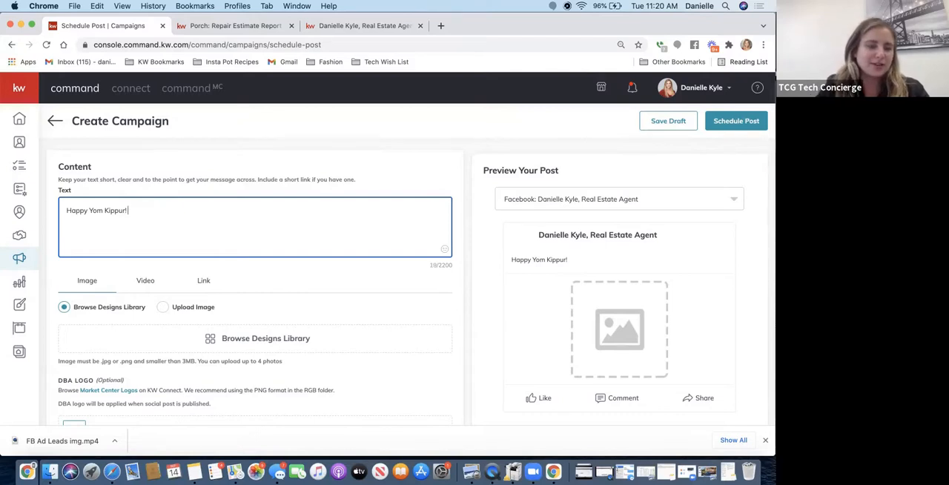
key("BackSpace")
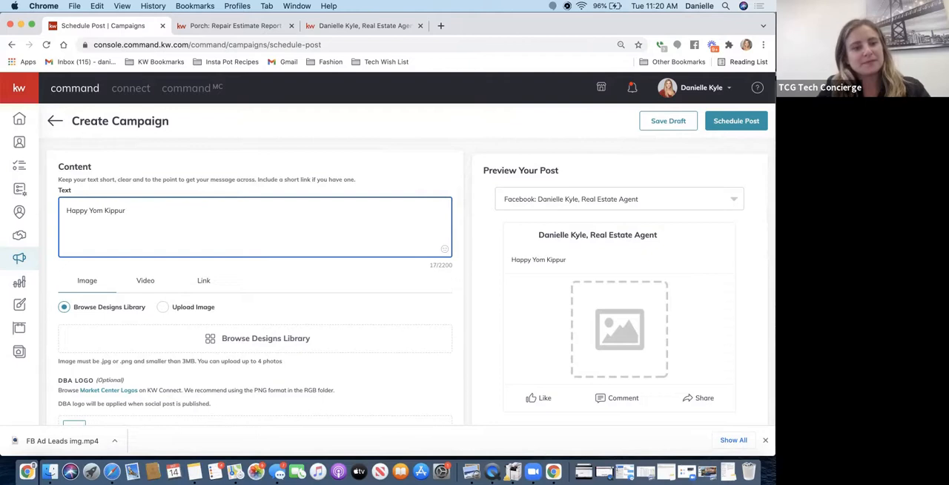
type("Have ")
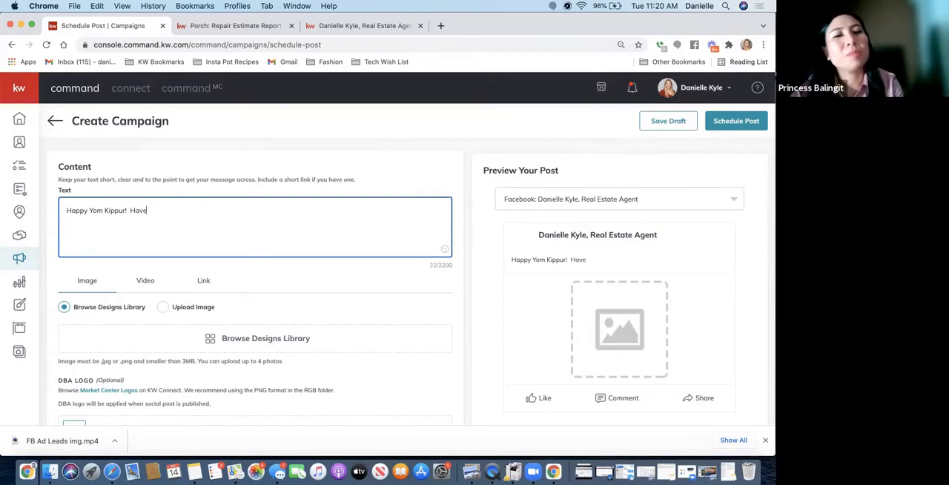
type("a wonderful")
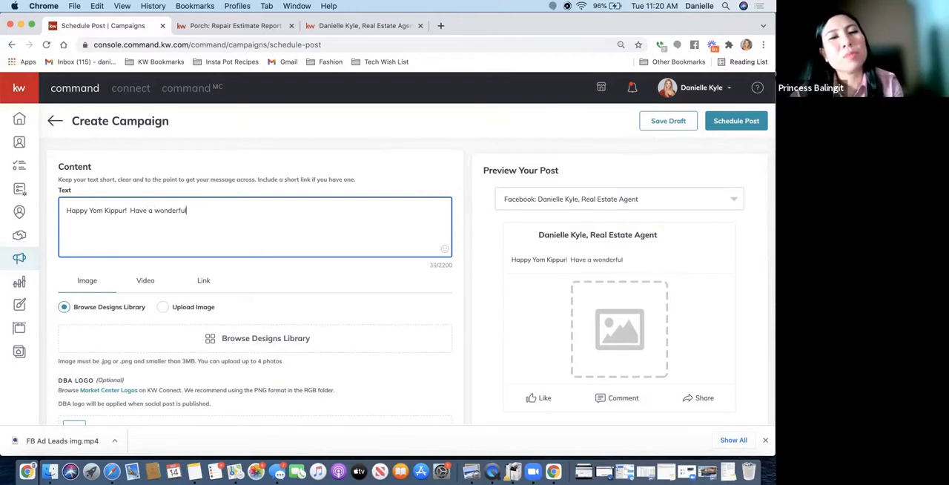
type(" holiday")
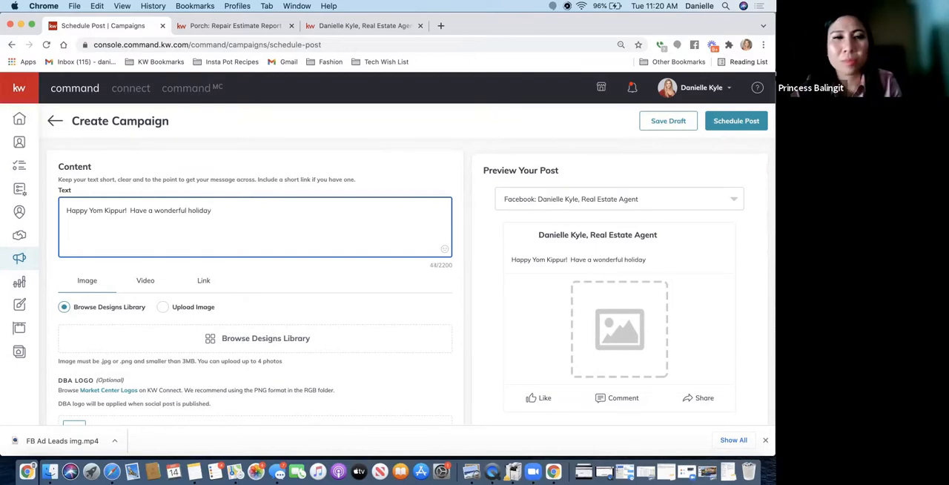
- Search the emojis for "heart" and add the red heart to the end of the post text
left_click(444, 249)
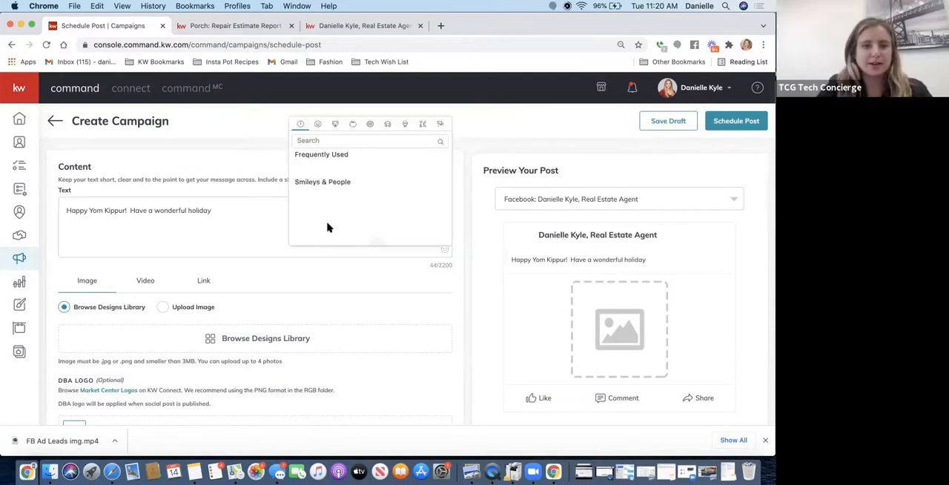
left_click(354, 141)
type("heart")
left_click(303, 168)
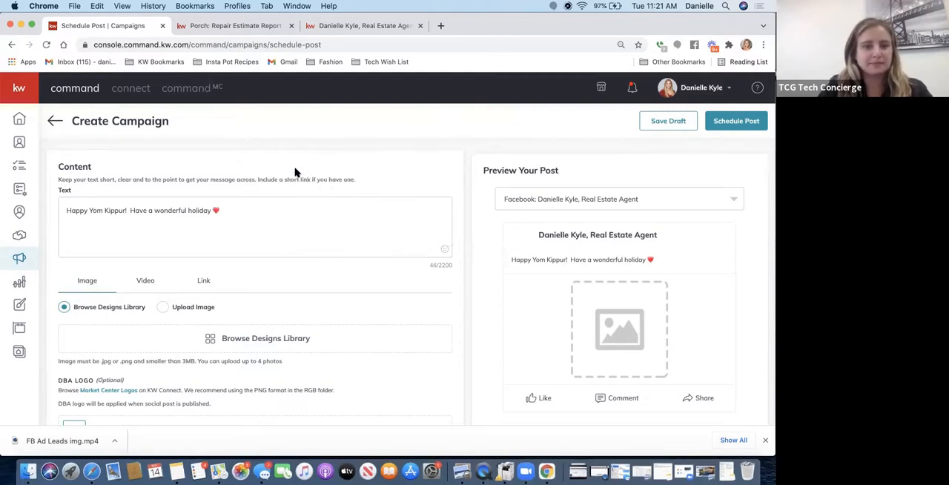
- Add a second line to the post text with the agent's DRE license number, removing the duplicated DRE# label
left_click(234, 210)
key("Return")
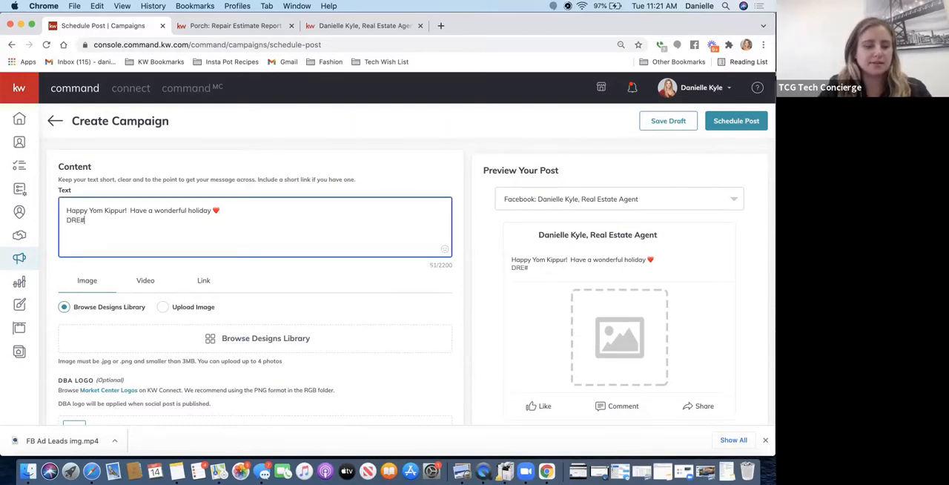
left_click_drag(67, 220, 86, 220)
left_click_drag(26, 225, 20, 229)
key("super+c")
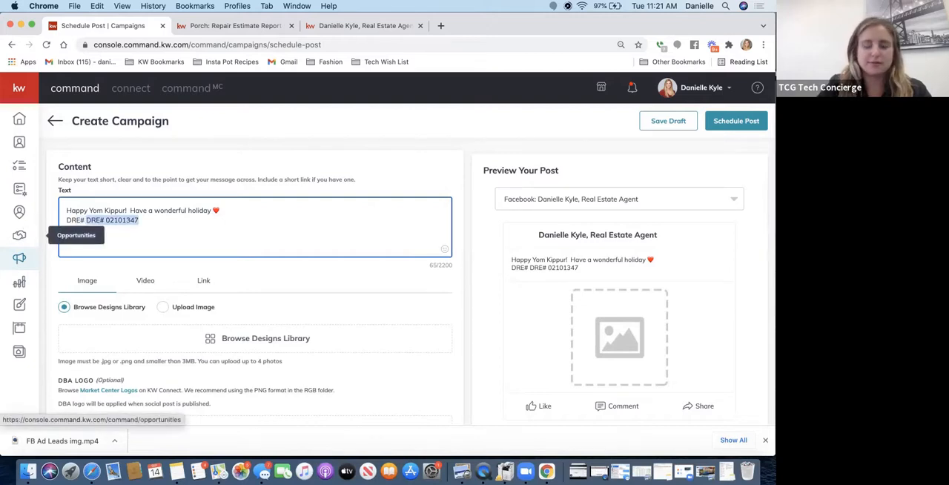
key("BackSpace")
left_click_drag(89, 219, 47, 221)
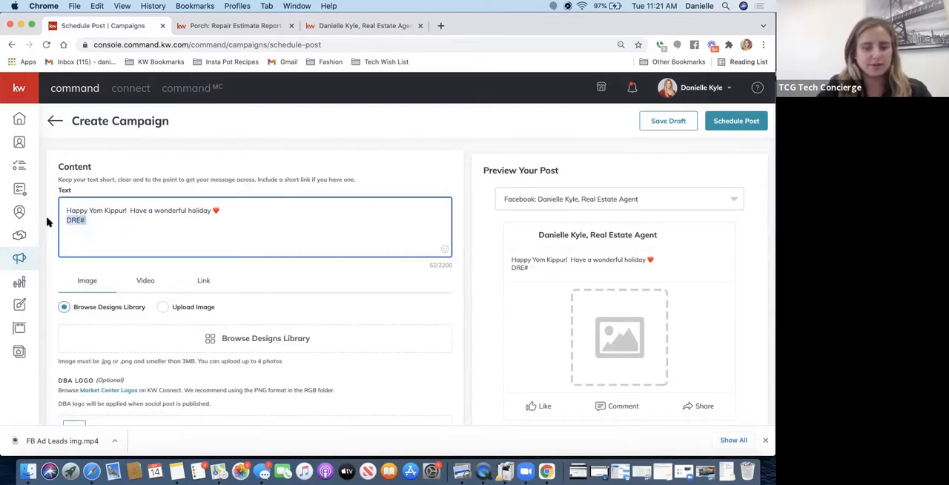
key("super+v")
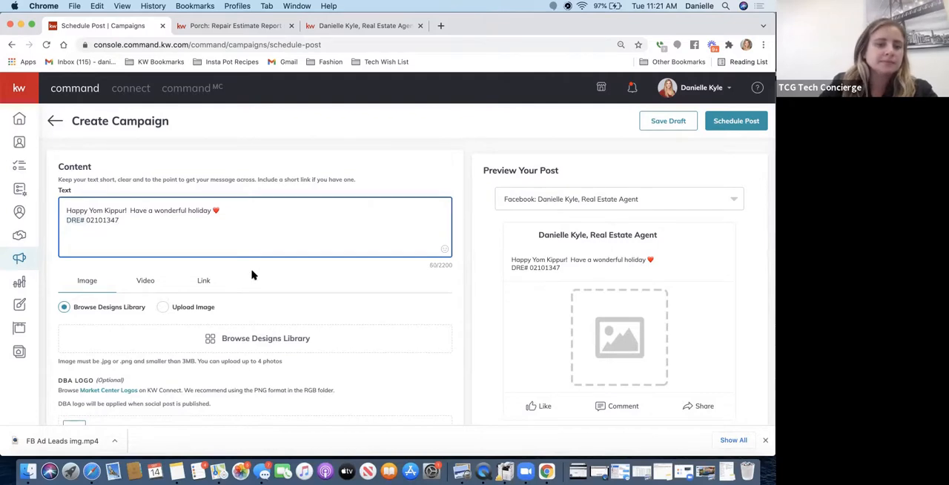
- Attach the Rosh-Hashanah-02_Sq design from the Designs Library as the post image with the Square (1:1) crop
scroll(169, 309, "down", 2)
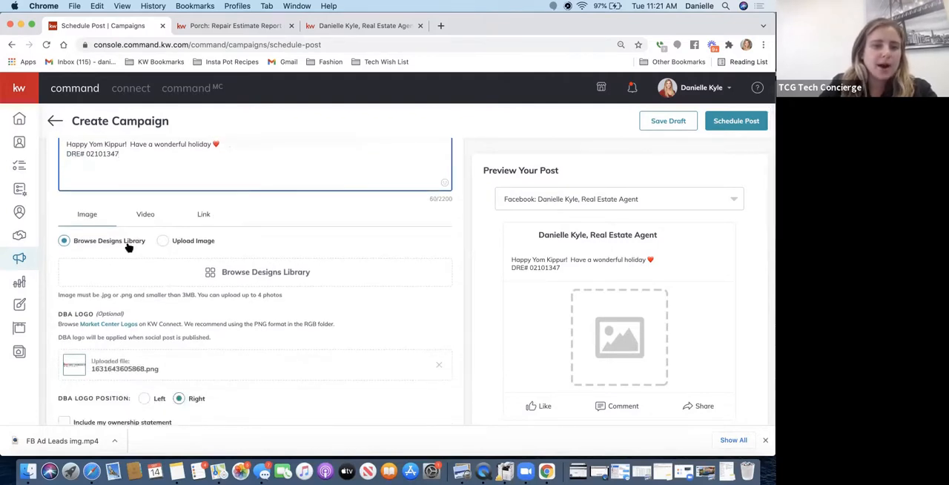
left_click(244, 273)
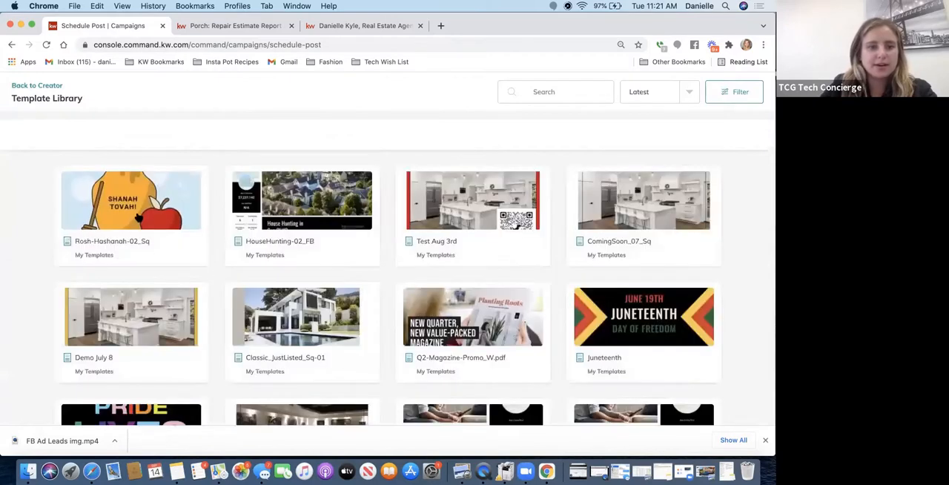
left_click(138, 216)
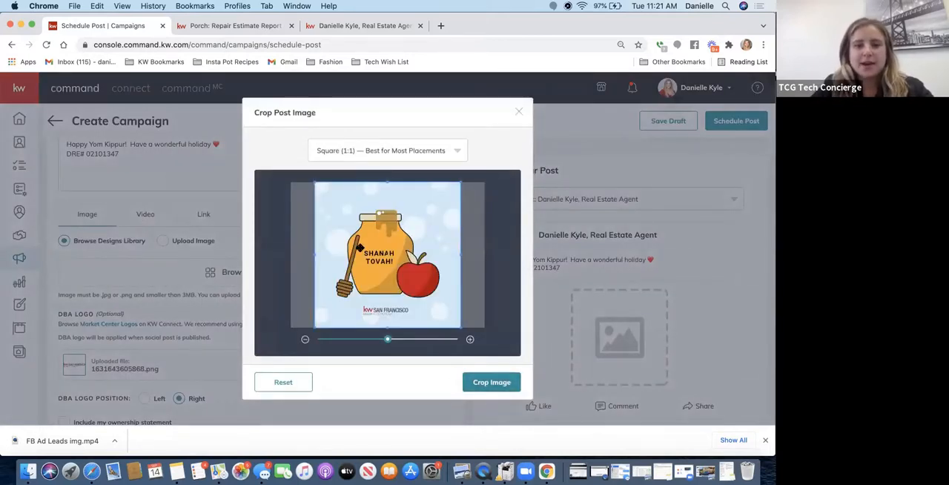
left_click(377, 151)
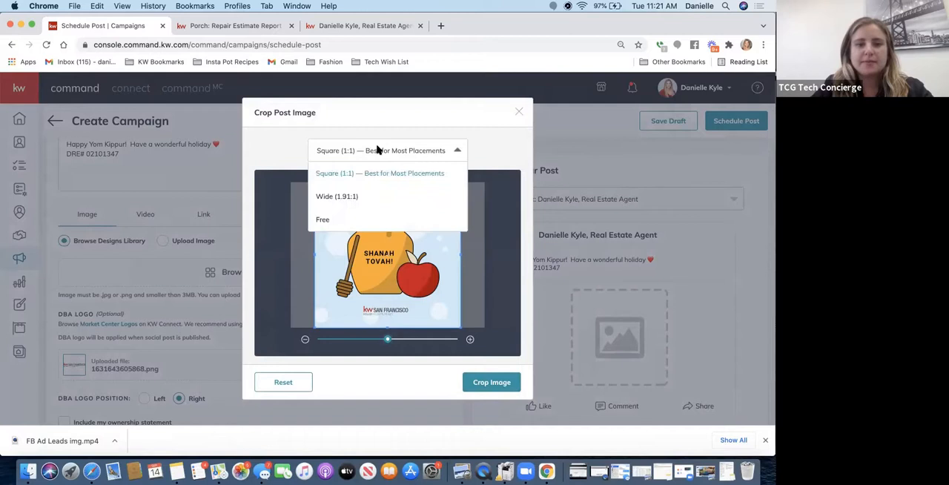
left_click(499, 156)
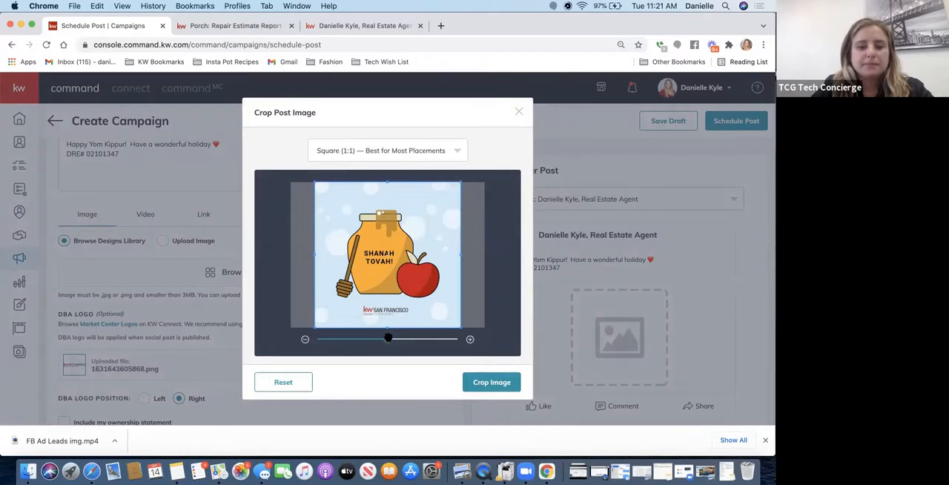
mouse_move(388, 338)
left_mouse_down()
mouse_move(405, 339)
mouse_move(387, 339)
left_mouse_up()
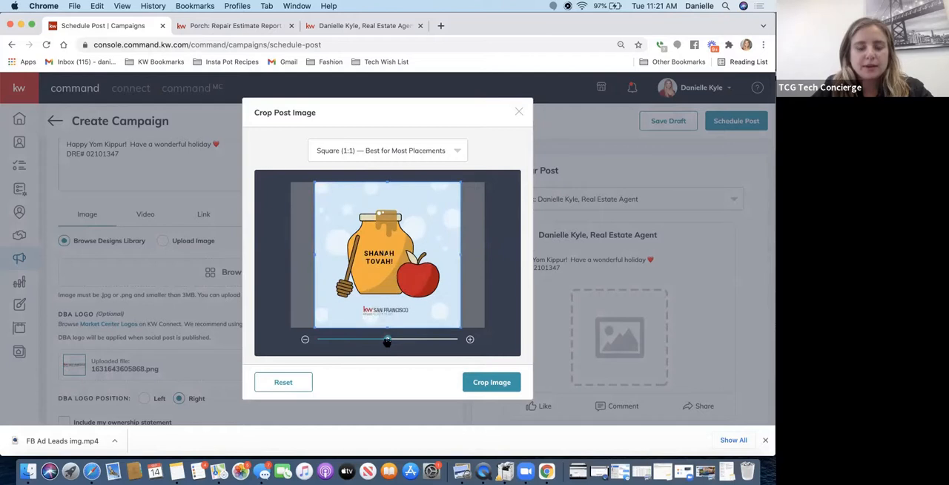
left_click(497, 384)
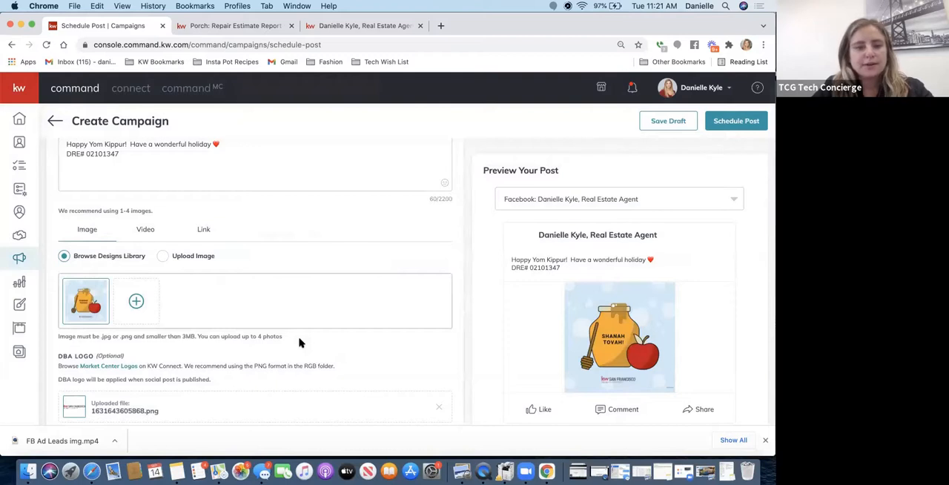
- Remove the uploaded DBA logo file from the post
scroll(299, 341, "down", 2)
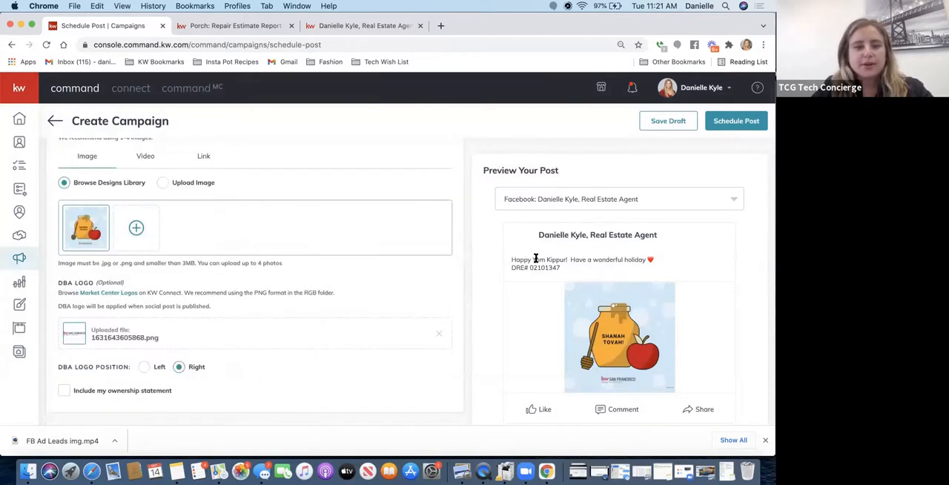
scroll(249, 316, "down", 5)
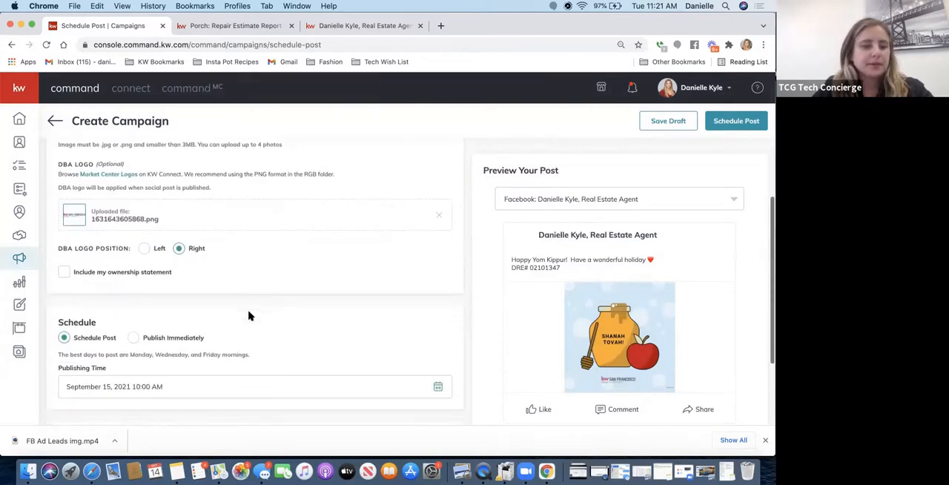
scroll(237, 305, "up", 2)
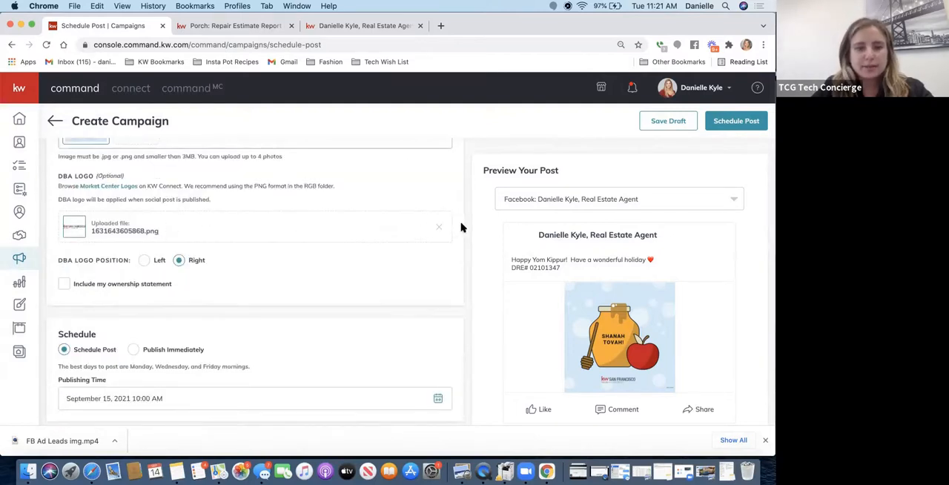
left_click(438, 230)
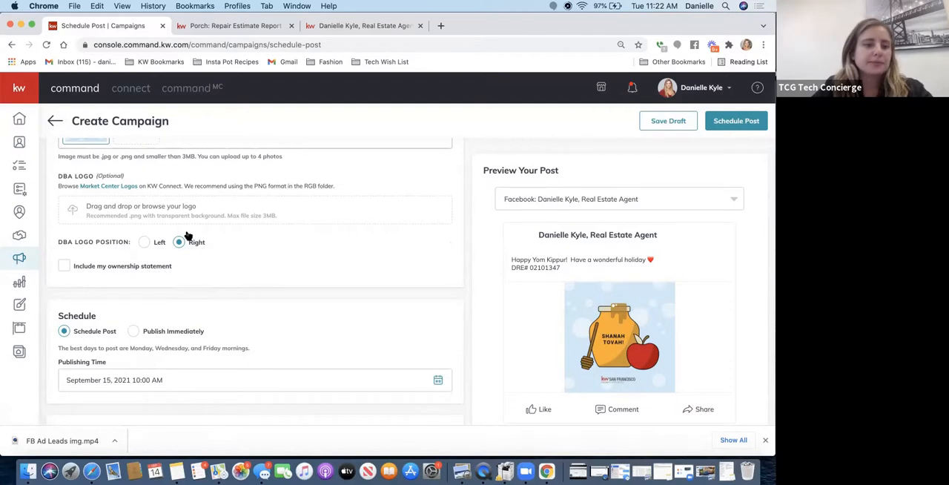
- Set the post's publishing time to September 15, 2021 at 6:00 PM
scroll(188, 235, "down", 2)
scroll(187, 235, "down", 2)
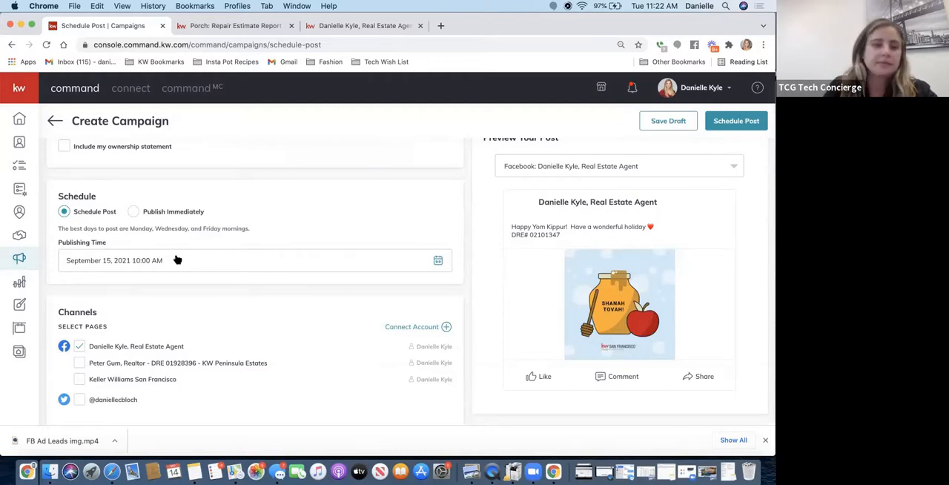
left_click(176, 260)
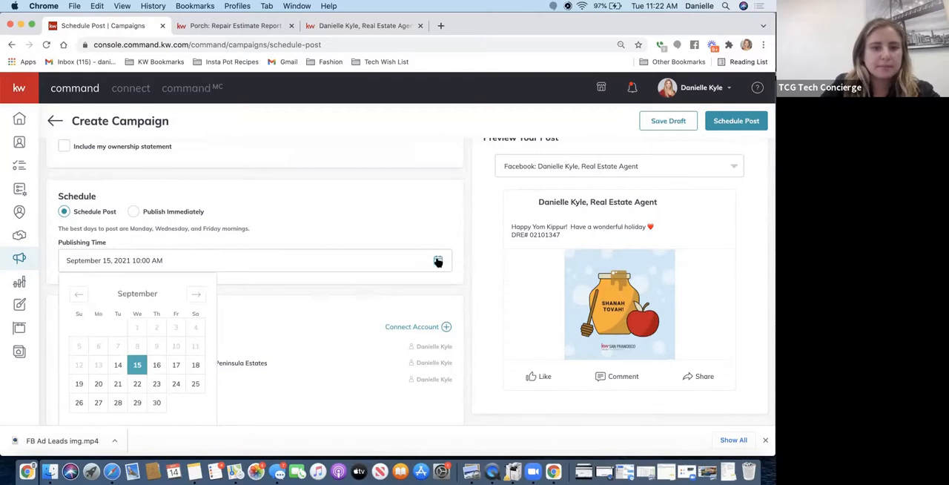
scroll(117, 376, "down", 1)
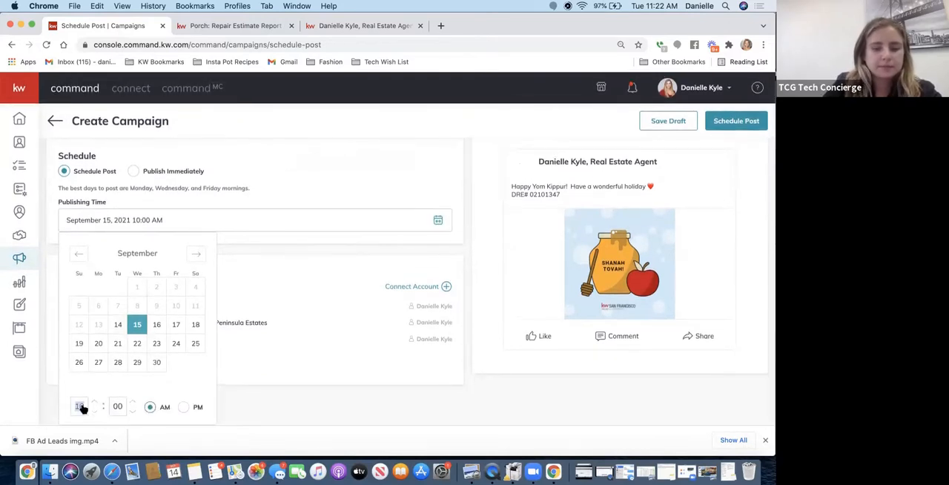
type("6")
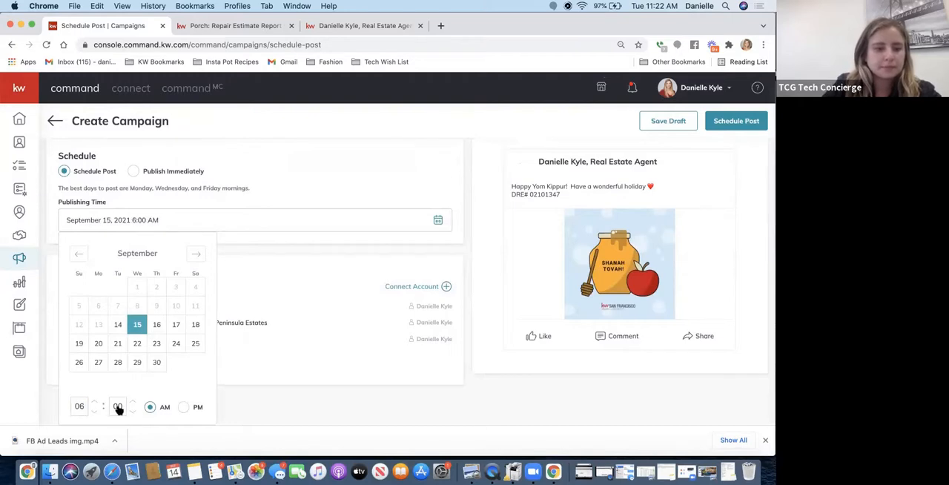
left_click(184, 407)
scroll(359, 302, "down", 1)
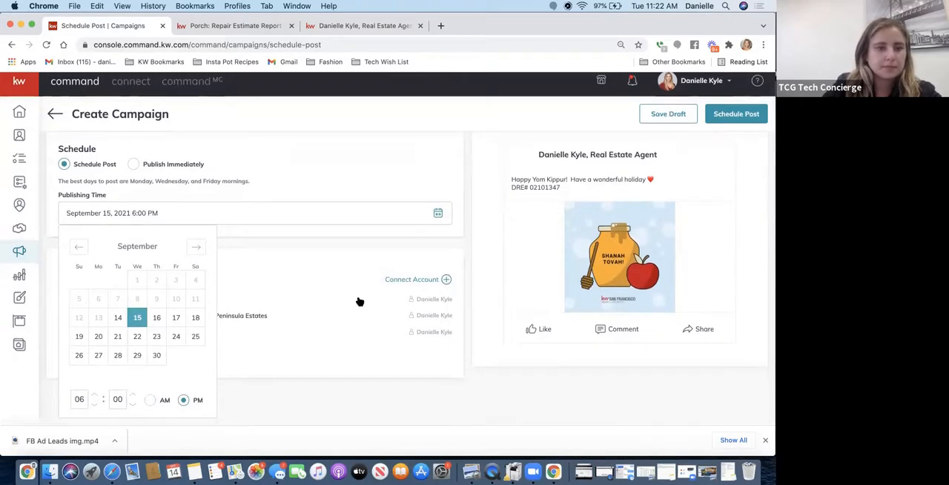
left_click(323, 160)
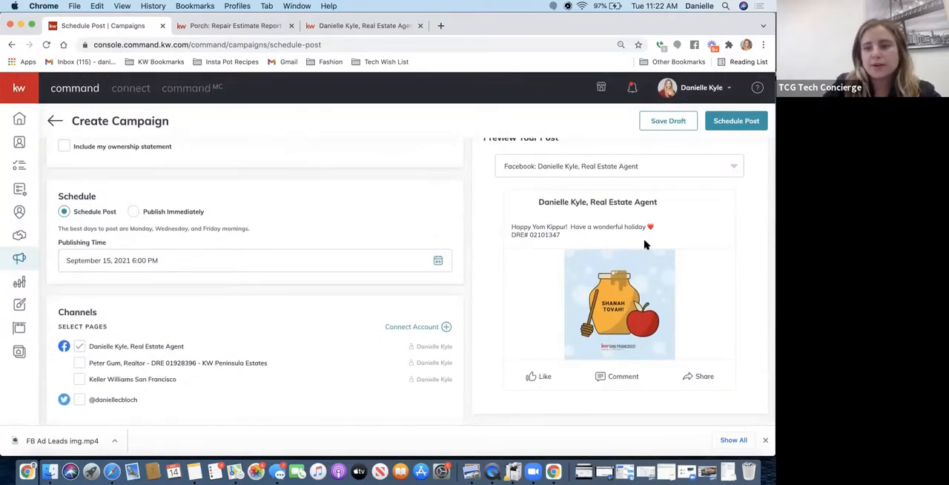
- Schedule the Yom Kippur post and review its entry among the scheduled social posts
scroll(644, 267, "up", 4)
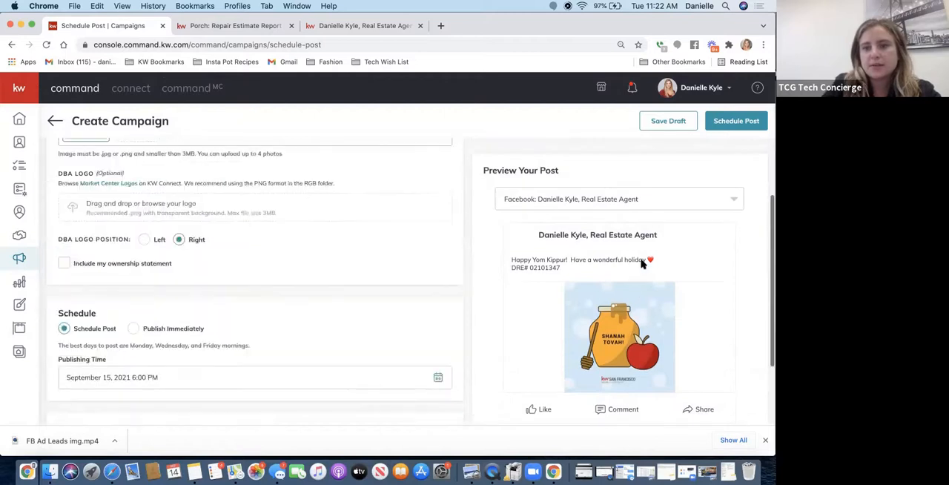
left_click(736, 121)
left_click(424, 280)
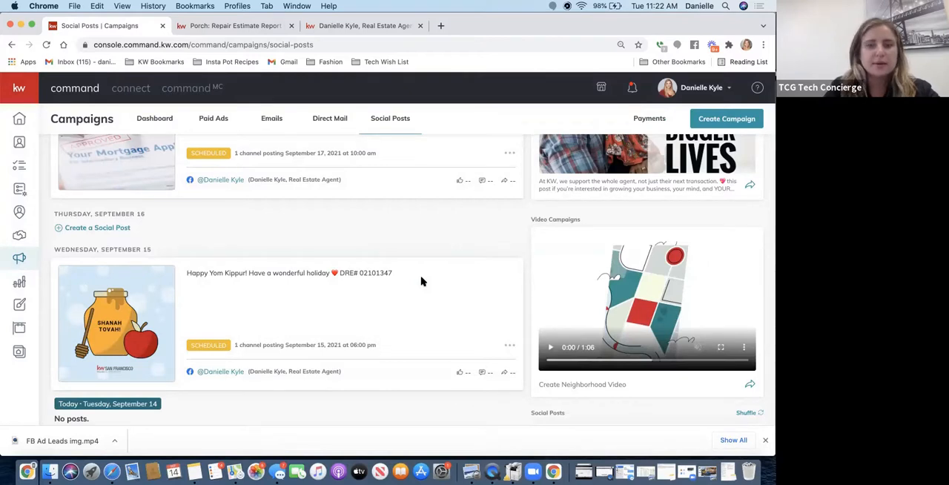
scroll(422, 286, "up", 5)
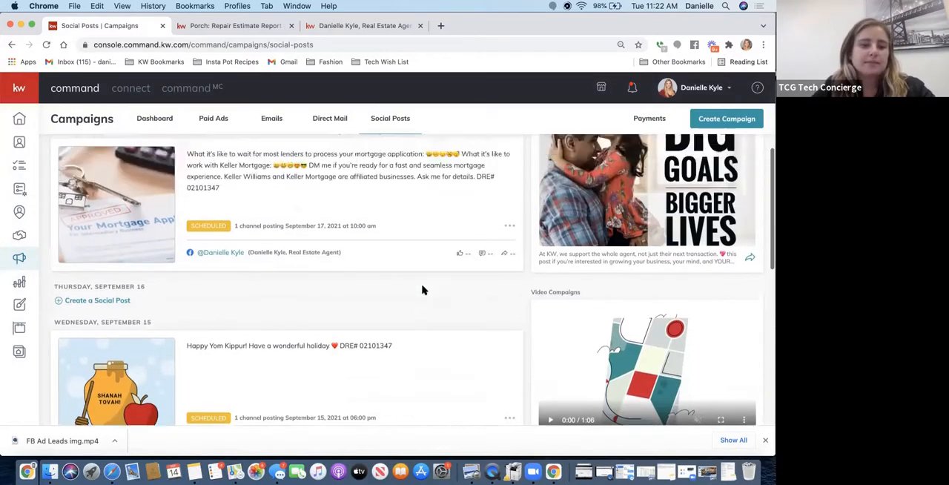
scroll(422, 289, "down", 8)
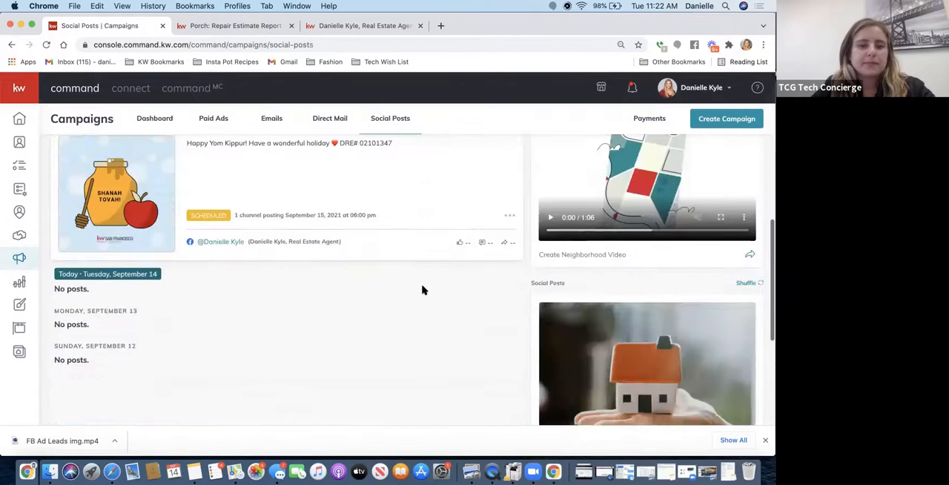
scroll(422, 289, "up", 4)
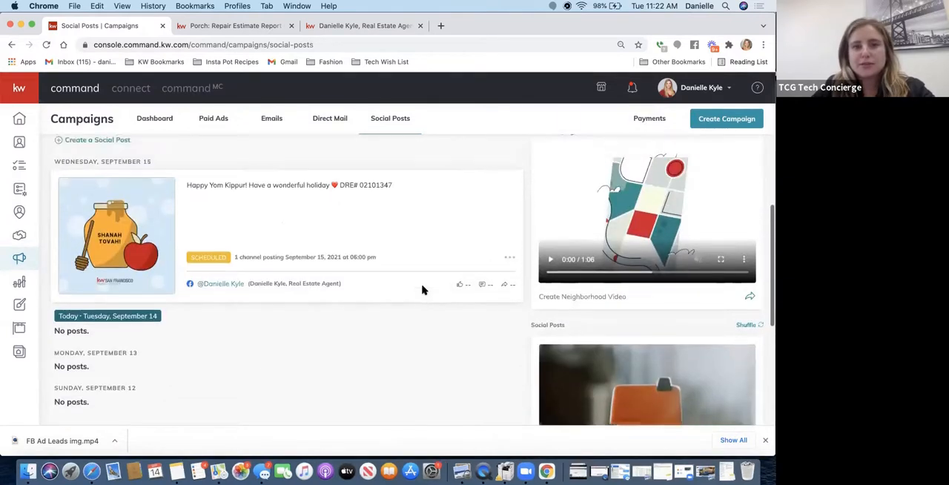
scroll(422, 289, "up", 2)
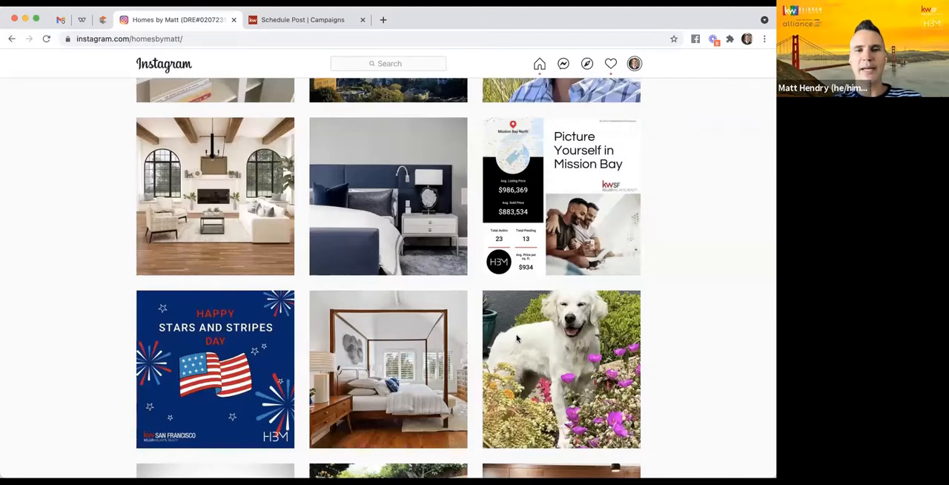
- Find the "Proud to Call KW Home" Pride post on the agent's Instagram profile and examine its carousel images
scroll(517, 338, "down", 5)
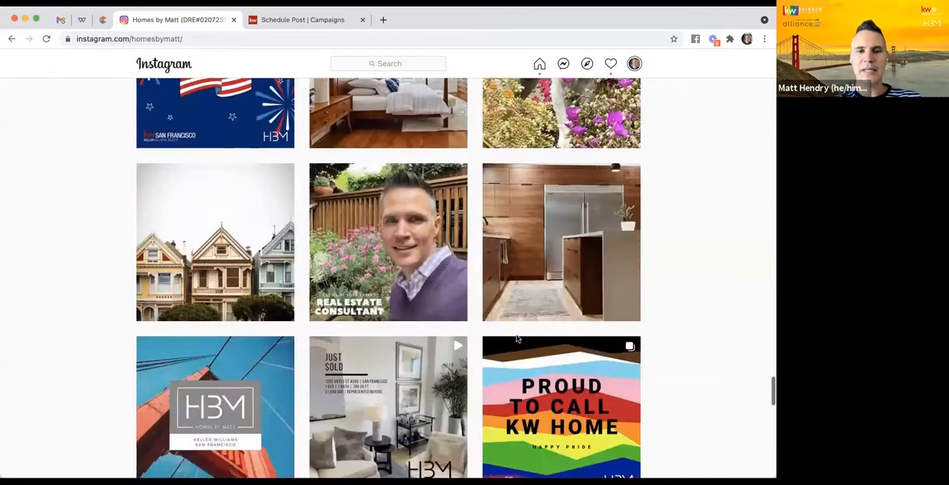
scroll(517, 338, "up", 2)
scroll(511, 334, "down", 1)
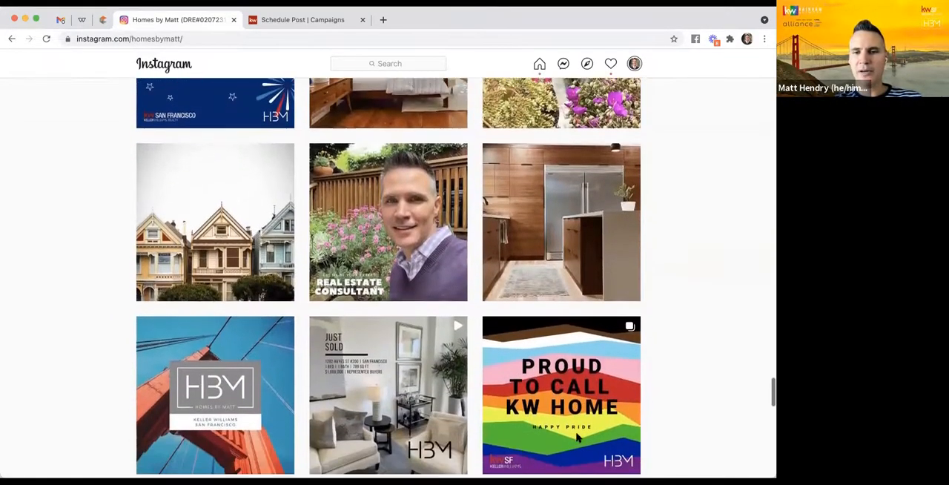
left_click(510, 372)
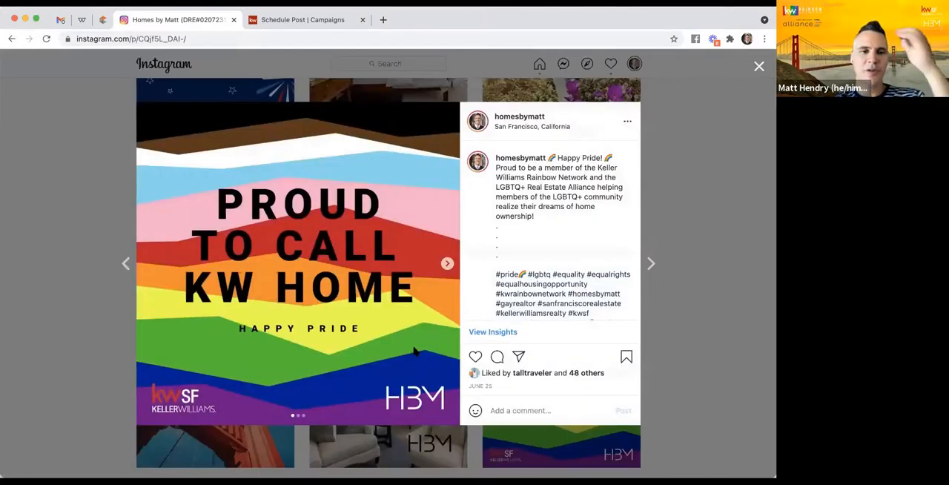
left_click(447, 264)
left_click(448, 267)
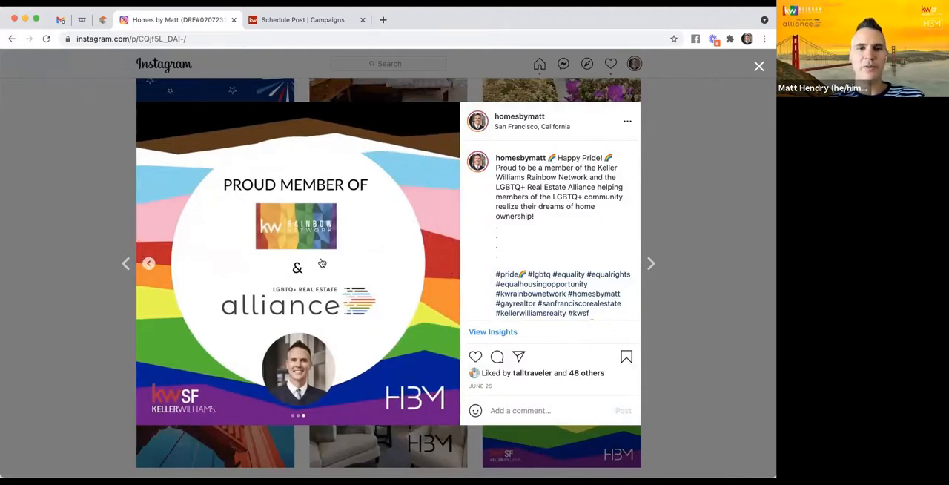
left_click(148, 266)
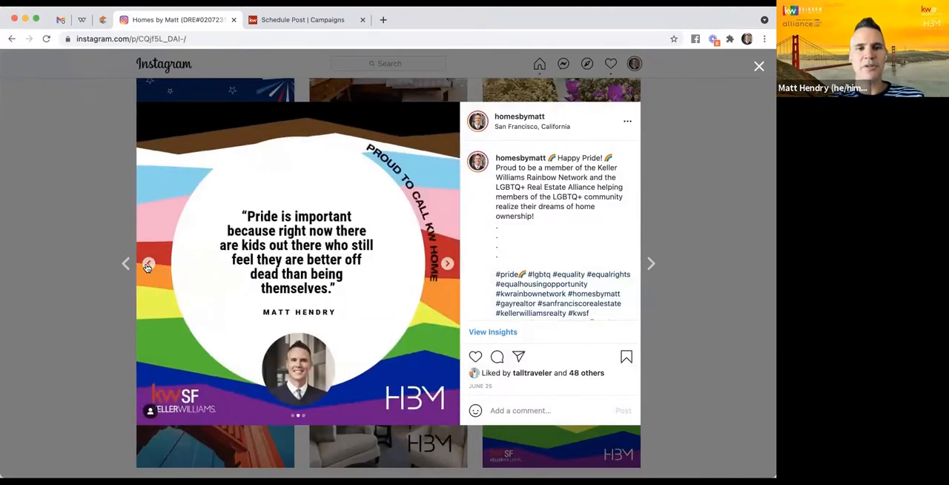
left_click(147, 266)
left_click(448, 265)
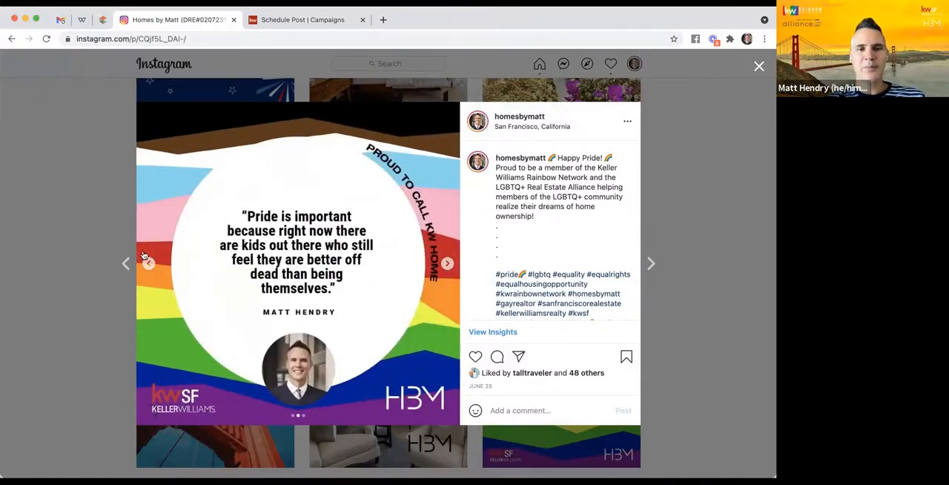
left_click(115, 246)
- View the "Real Estate Consultant" post and the "Happy Stars and Stripes Day" post in the profile
left_click(375, 265)
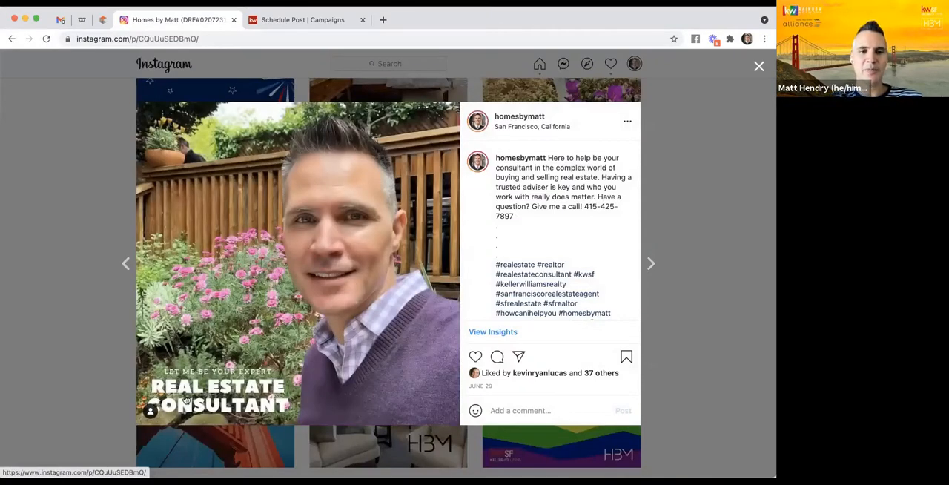
left_click(104, 284)
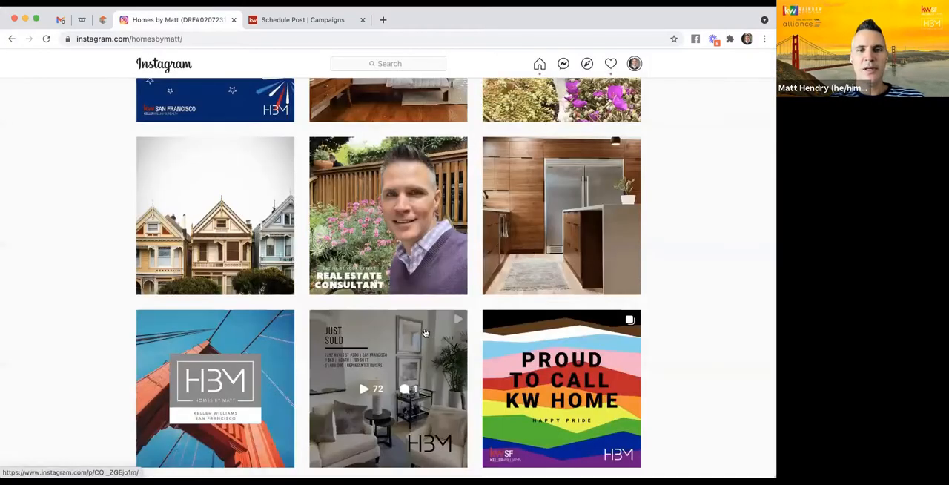
scroll(425, 333, "up", 3)
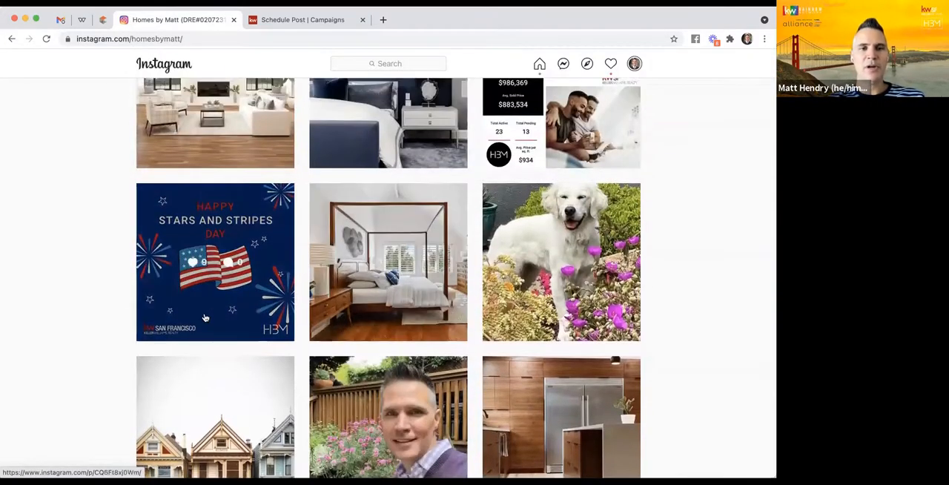
left_click(205, 318)
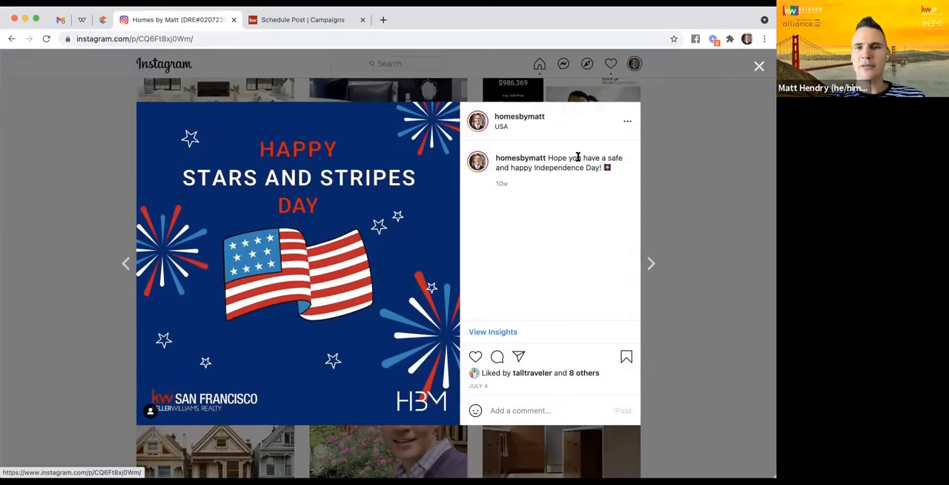
left_click(62, 287)
- Examine all the neighborhood images in the "Picture Yourself in Mission Bay" carousel post, then return to the profile grid
scroll(551, 284, "up", 3)
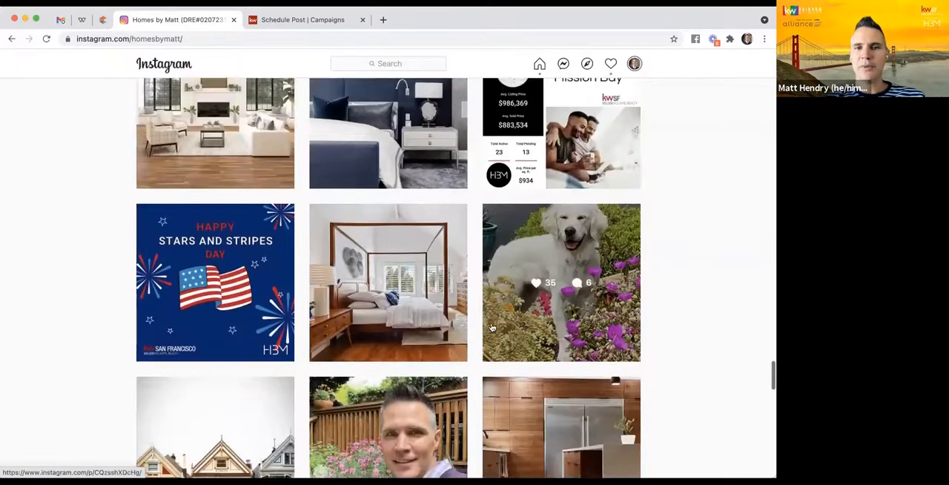
left_click(582, 218)
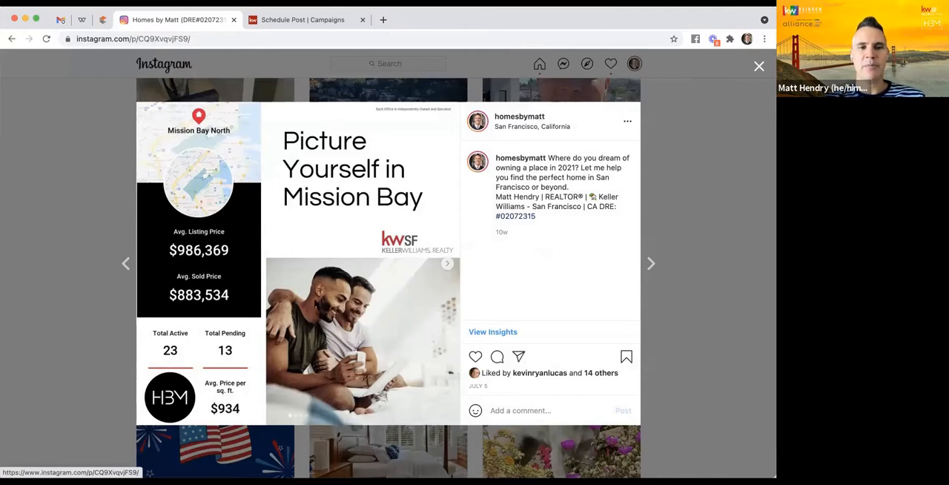
left_click(448, 265)
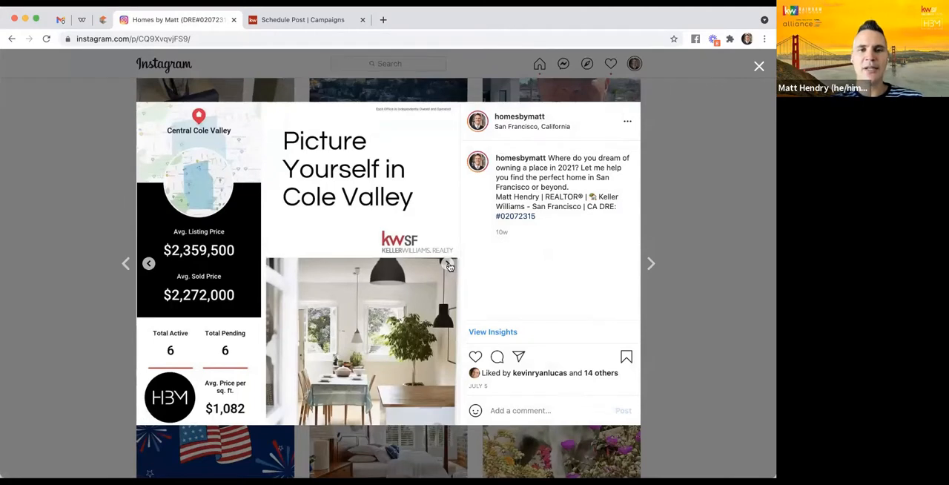
left_click(448, 266)
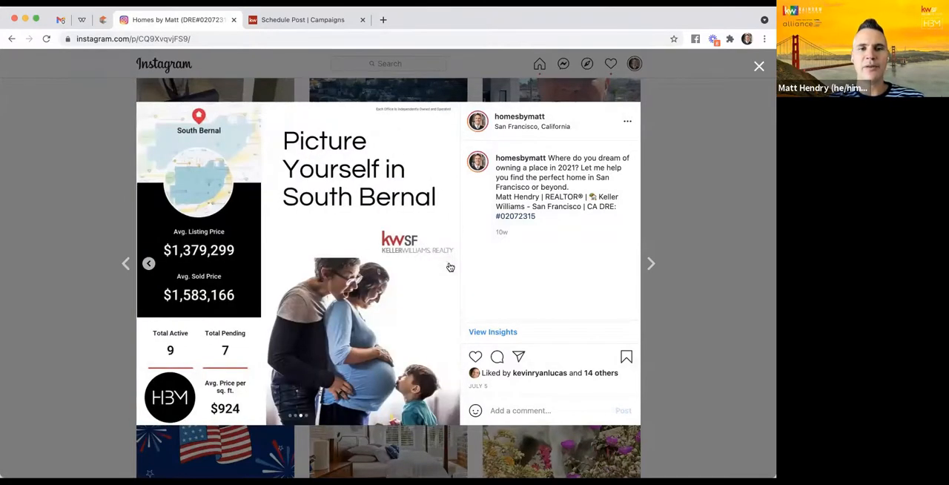
left_click(449, 266)
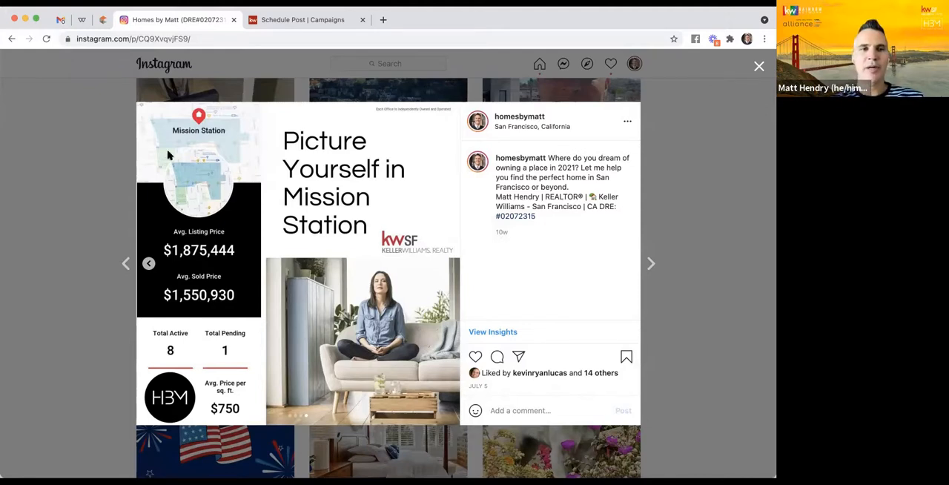
left_click(82, 251)
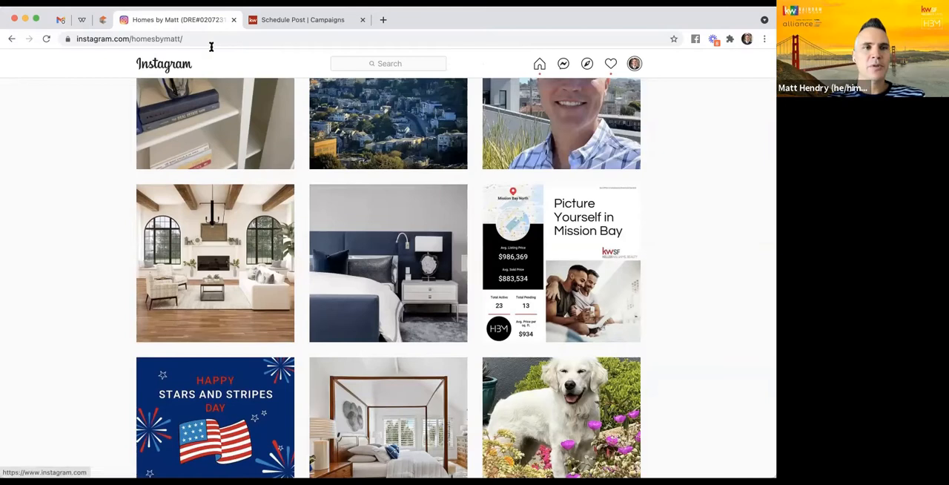
- Switch to the KW Webrand design templates and open PictureYourself-02_IG from the Social - Square Neighborhood Snaps for editing
left_click(81, 21)
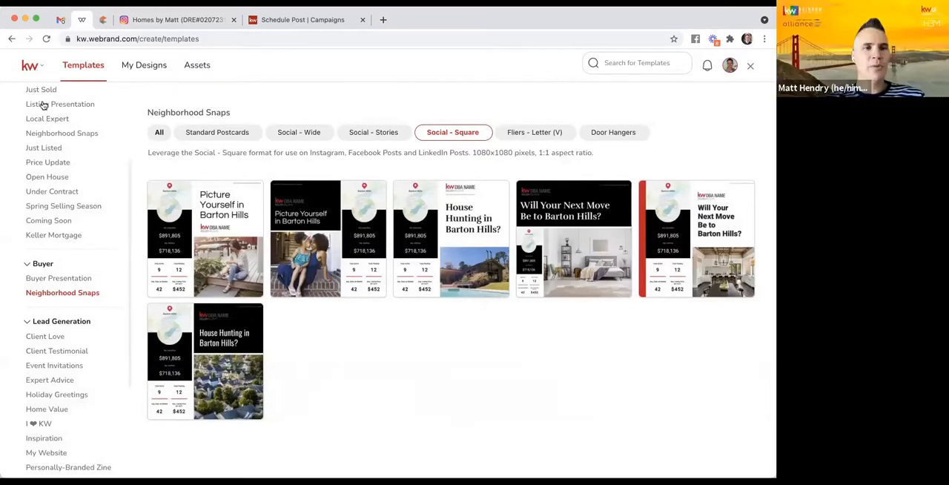
scroll(42, 102, "up", 3)
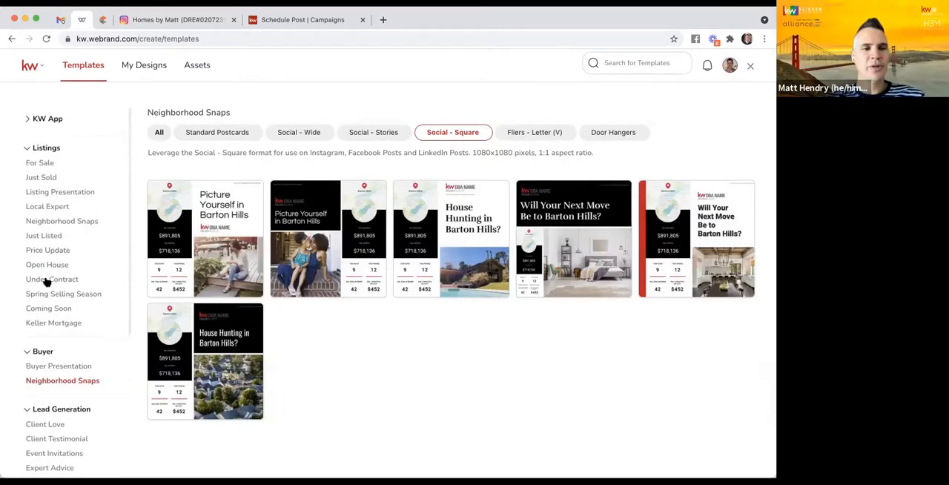
scroll(44, 282, "down", 1)
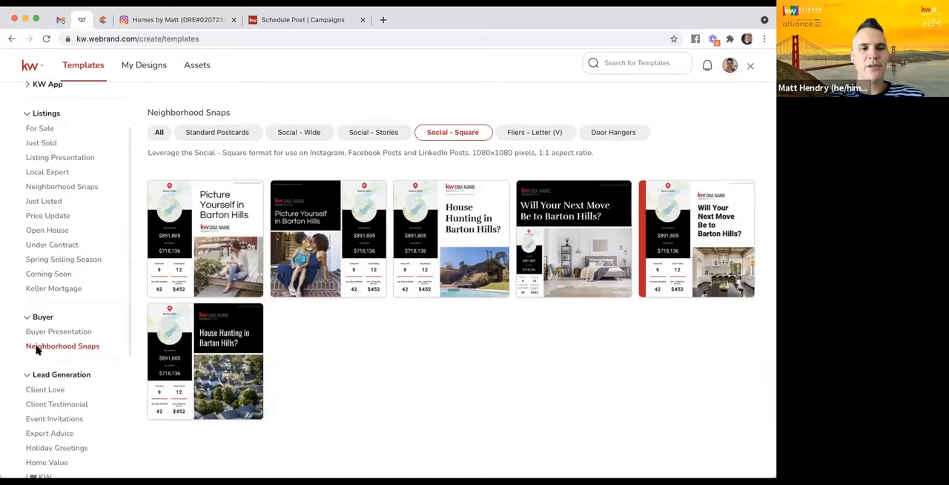
left_click(161, 141)
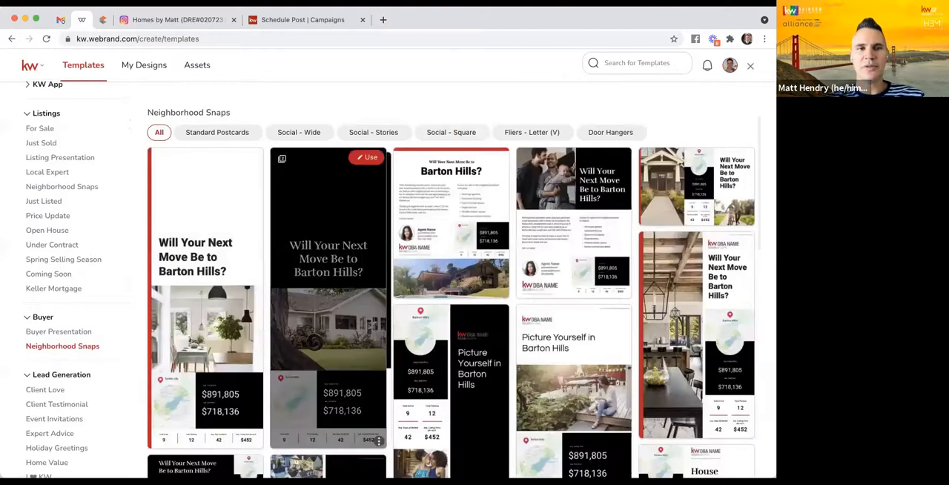
left_click(452, 133)
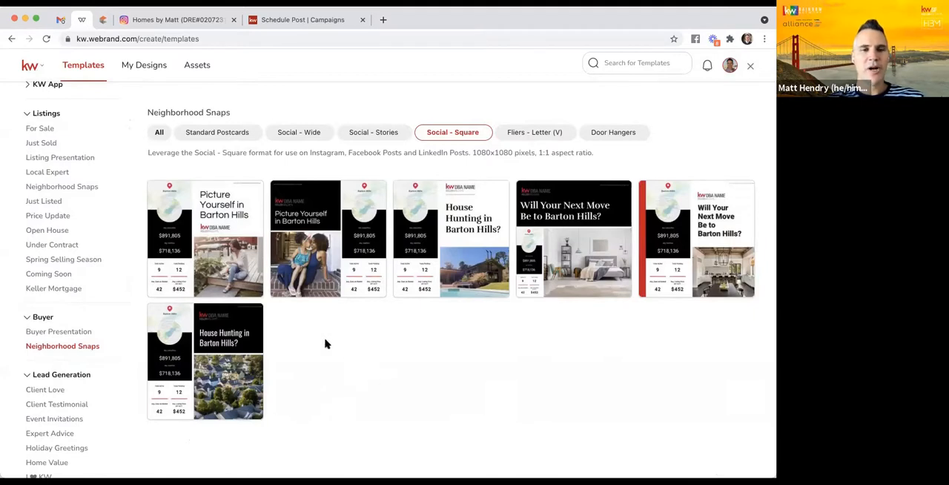
mouse_move(319, 235)
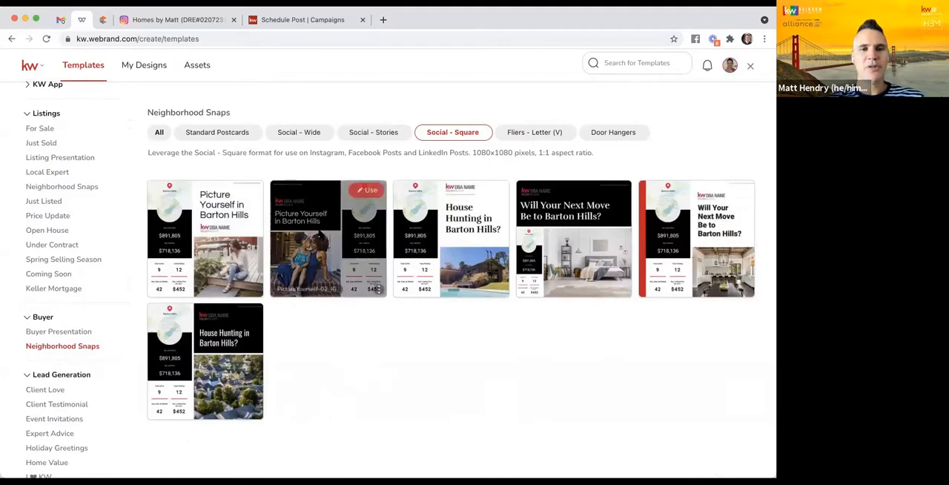
left_click(363, 193)
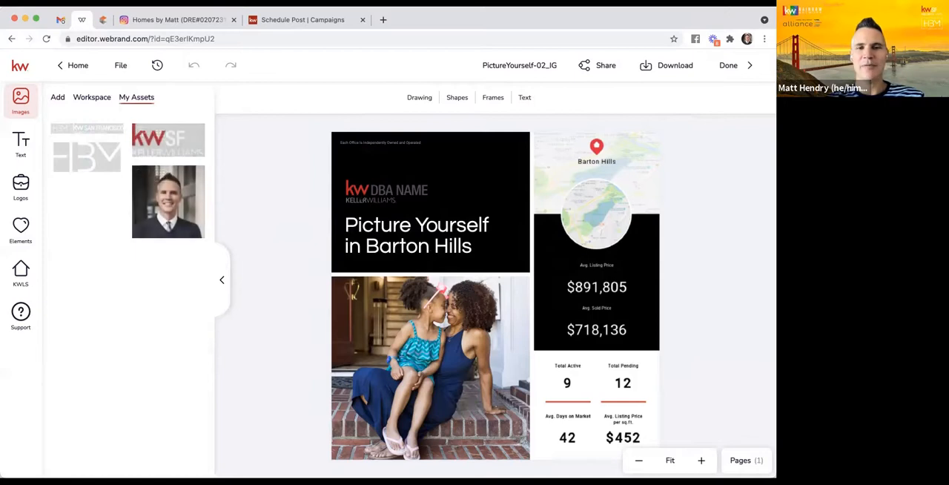
- Replace the KW DBA Name logo with the white-lettered KW San Francisco logo and move it up near the black panel's upper edge
left_click(387, 192)
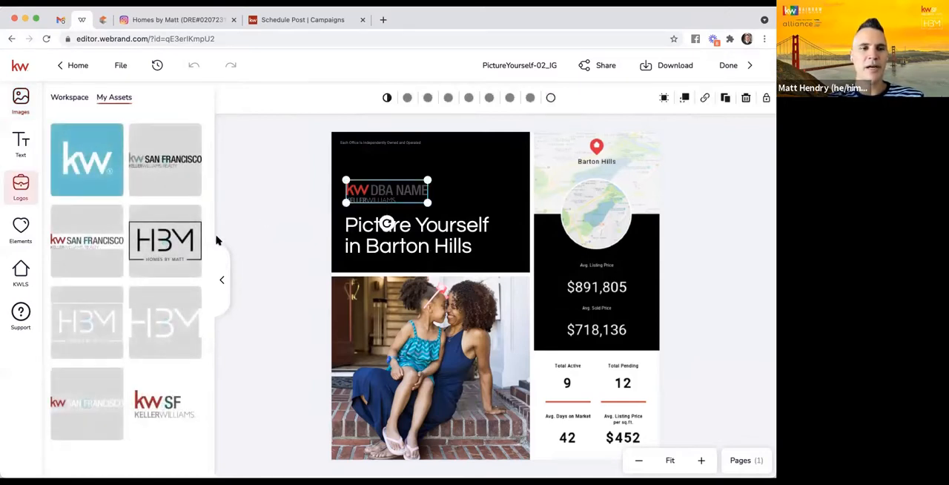
mouse_move(87, 387)
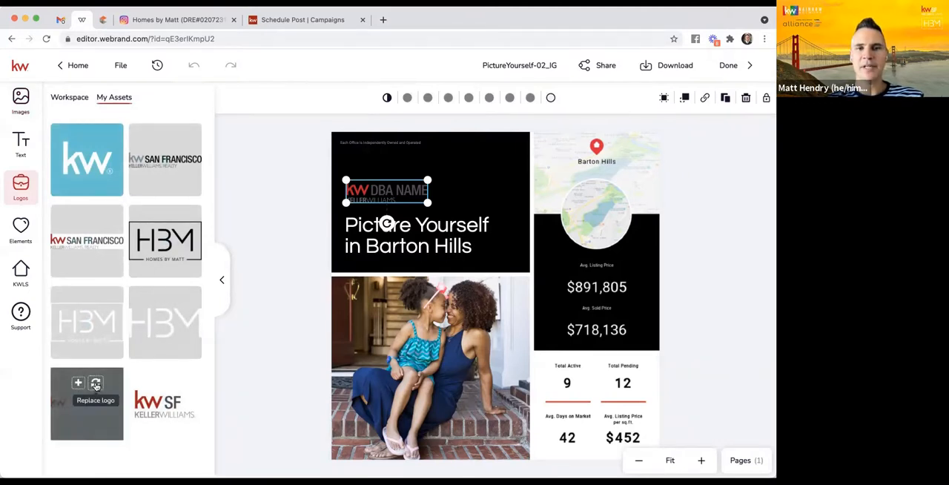
left_click(95, 385)
left_click(263, 249)
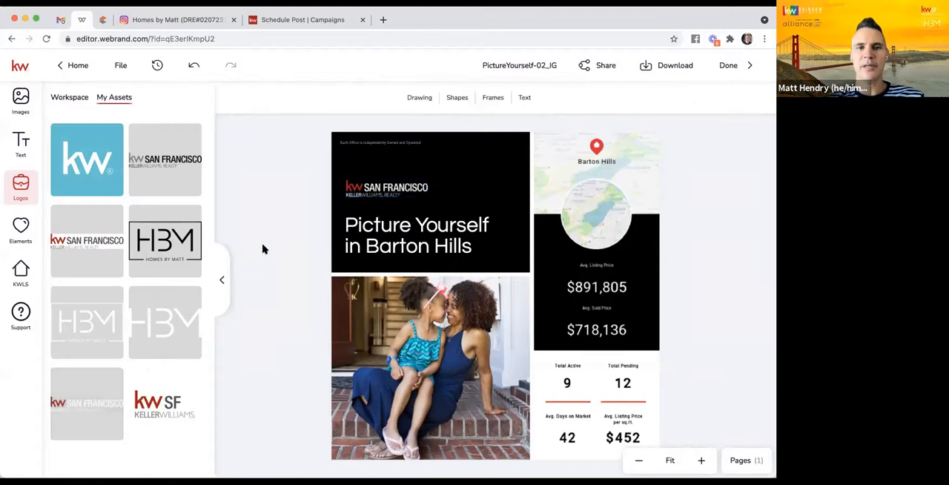
left_click(396, 187)
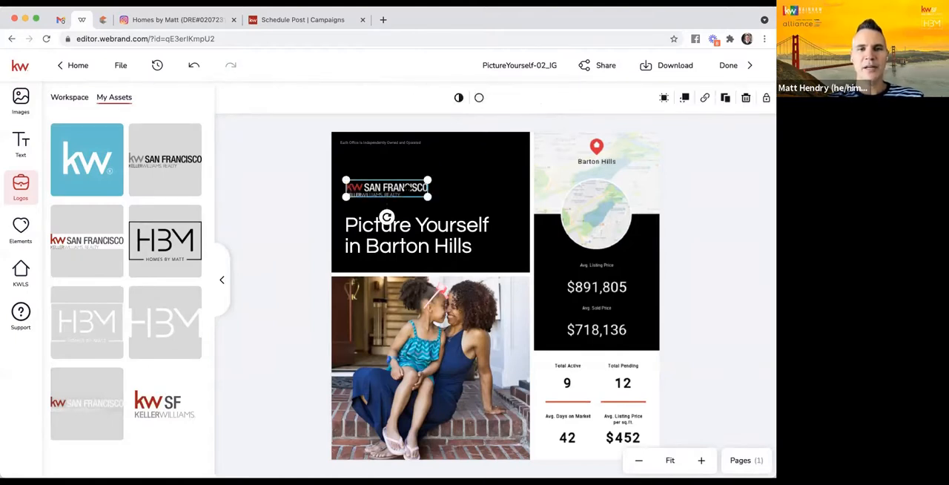
left_click_drag(397, 187, 398, 159)
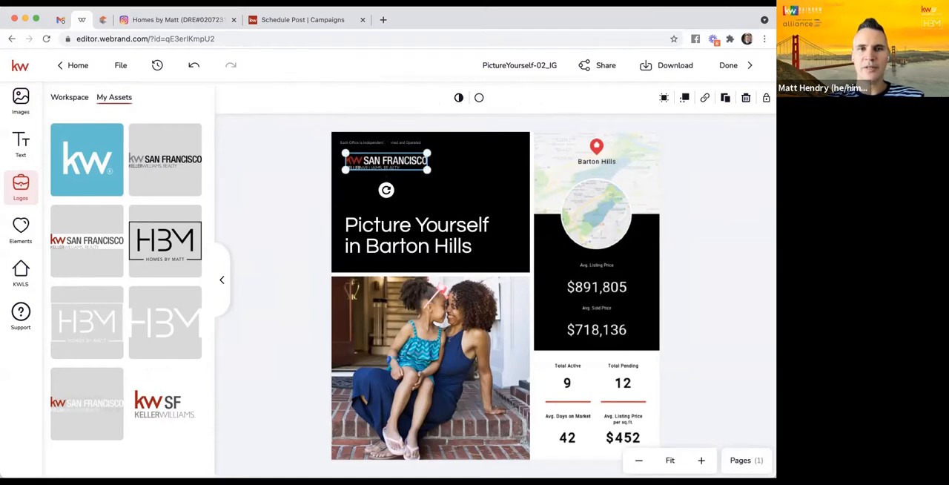
- Move the "Each Office is Independently Owned and Operated" disclaimer to the lower right corner of the mother-and-child photo and set its fill color to white
left_click(381, 142)
left_click_drag(381, 164, 488, 450)
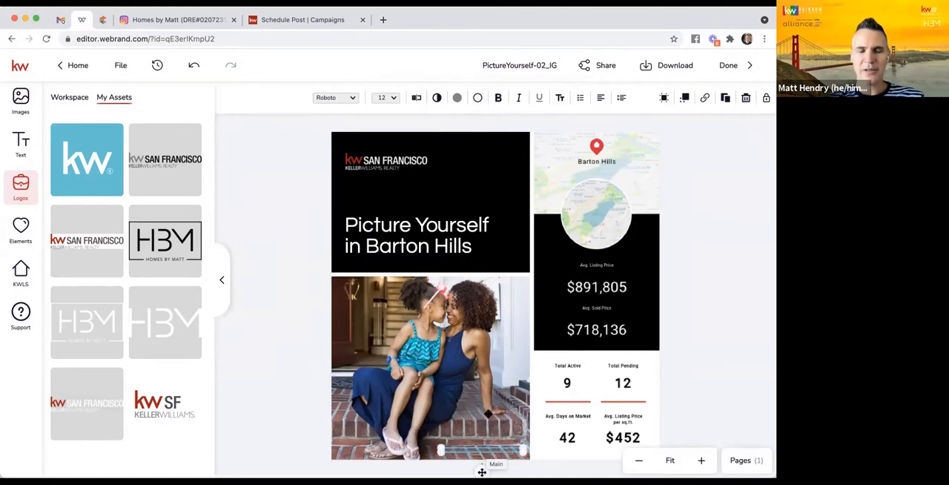
double_click(482, 449)
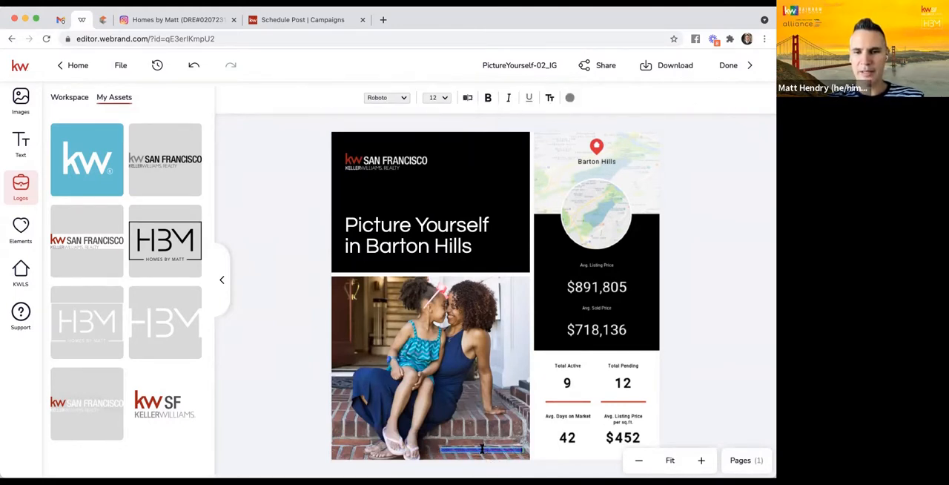
left_click(570, 98)
left_click(585, 176)
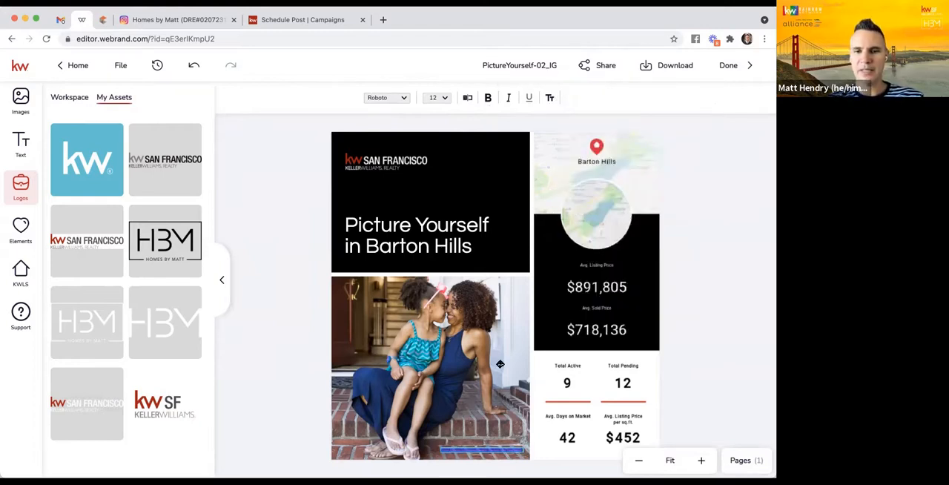
key("Escape")
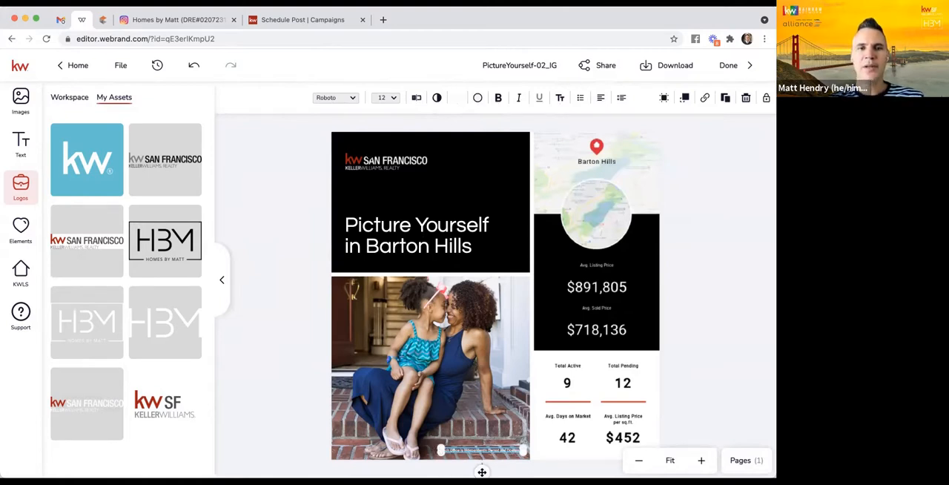
- Move the KW San Francisco logo slightly higher in the black panel and enlarge it to nearly the width of the headline
left_click(369, 160)
left_click_drag(368, 160, 369, 153)
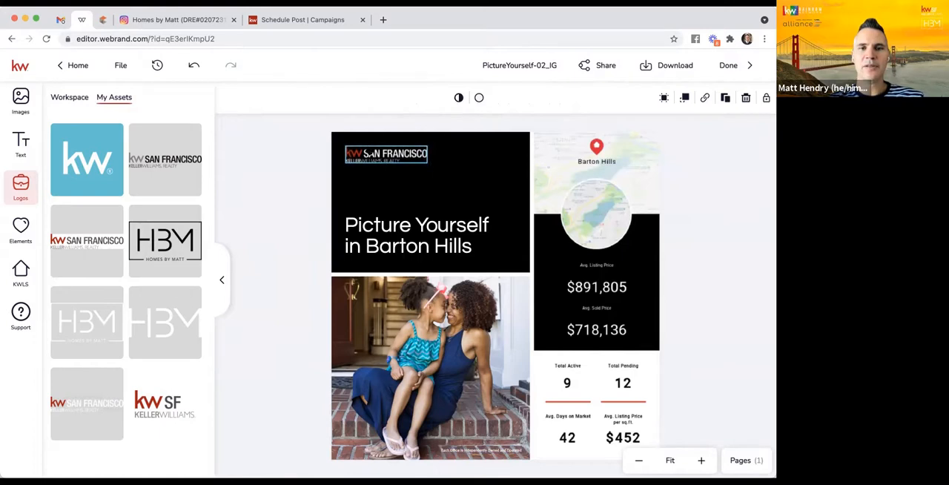
left_click_drag(427, 164, 464, 171)
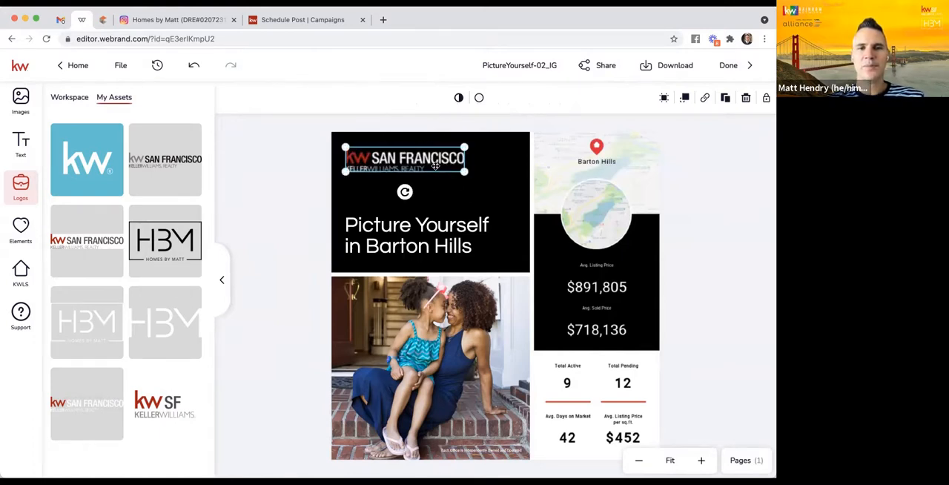
left_click_drag(429, 158, 428, 157)
left_click(303, 235)
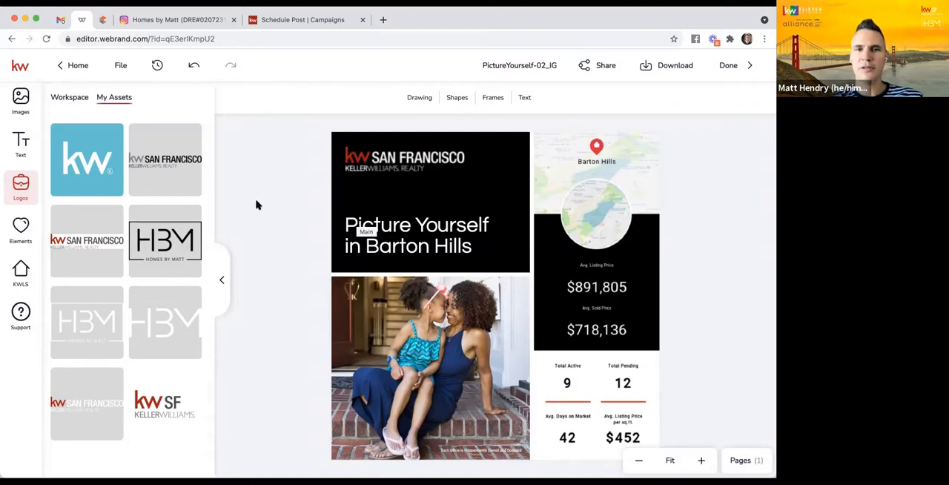
- Check the stock elements, the personal elements and the personal image assets for another version of the logo
left_click(21, 234)
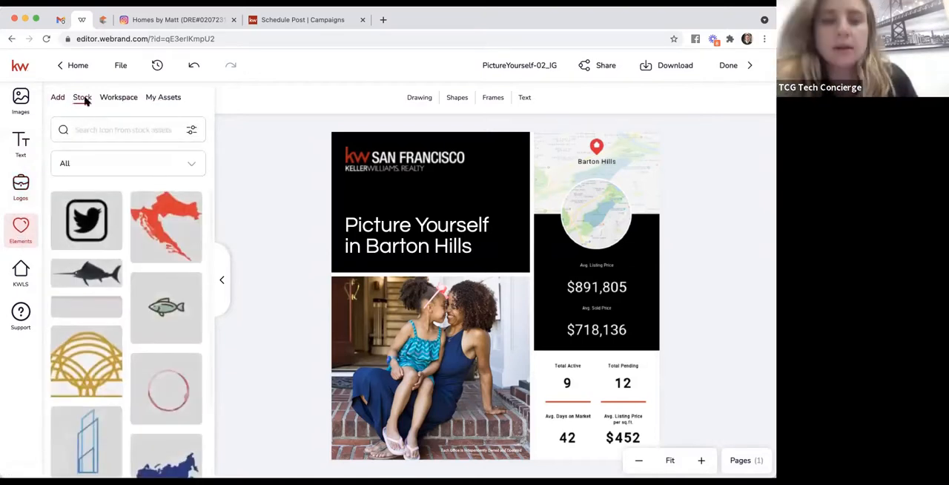
left_click(161, 99)
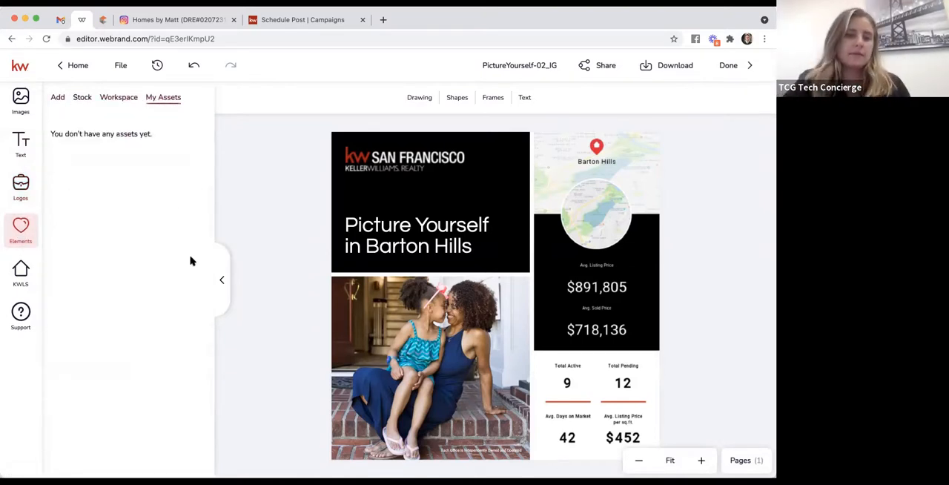
left_click(21, 189)
left_click(20, 103)
mouse_move(157, 178)
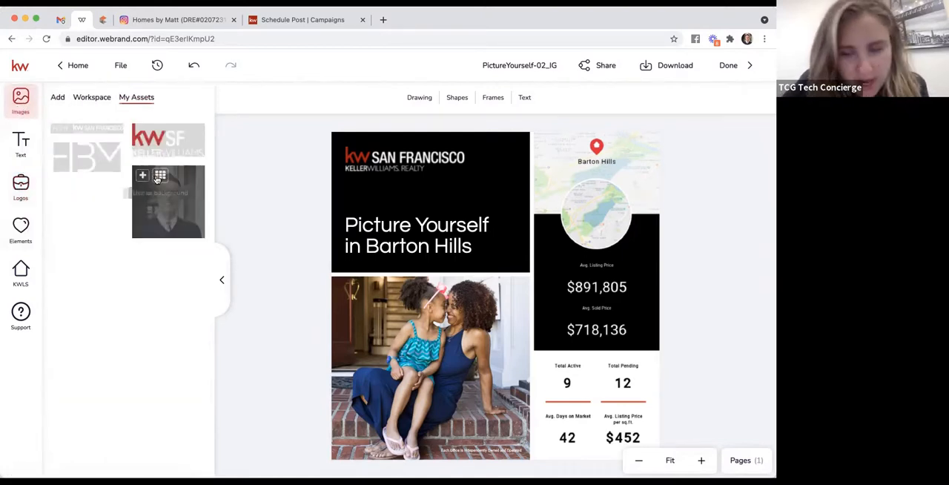
- Delete the KW San Francisco logo and place the KW SF Keller Williams image from the personal assets in the black panel's upper left corner
left_click(367, 167)
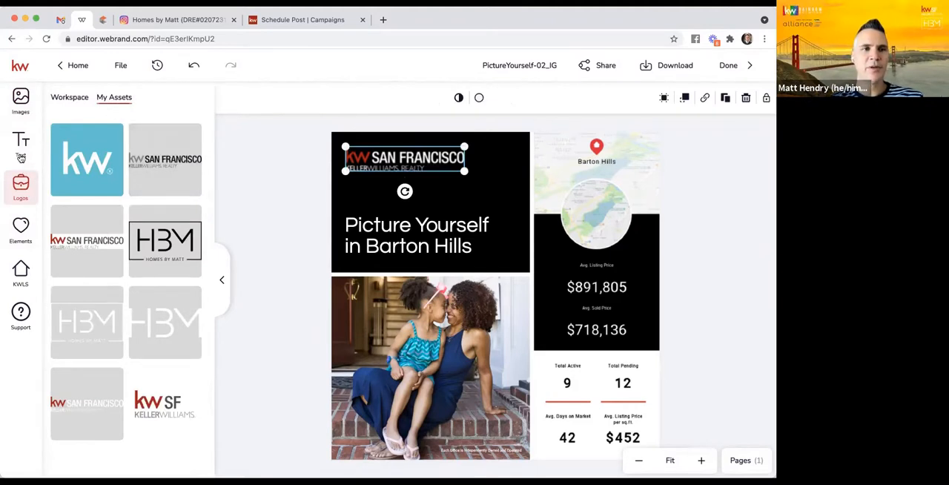
left_click(20, 100)
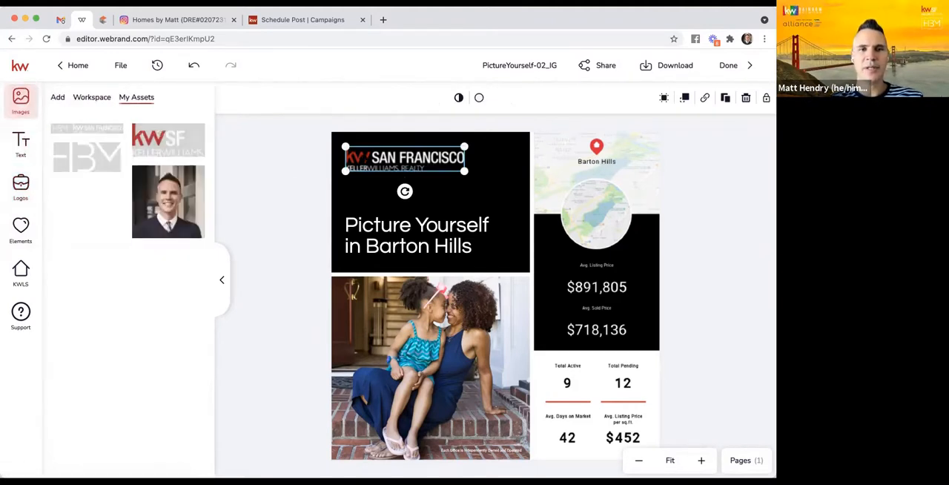
mouse_move(169, 140)
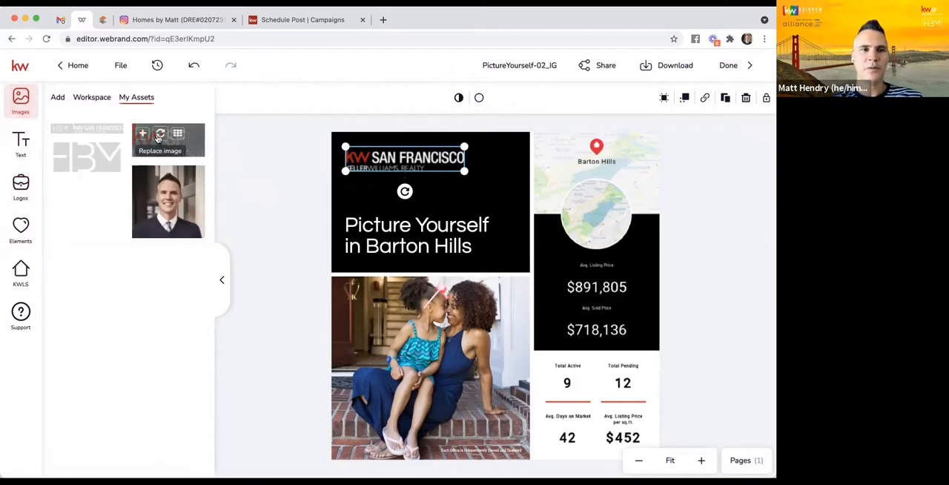
left_click_drag(157, 137, 177, 152)
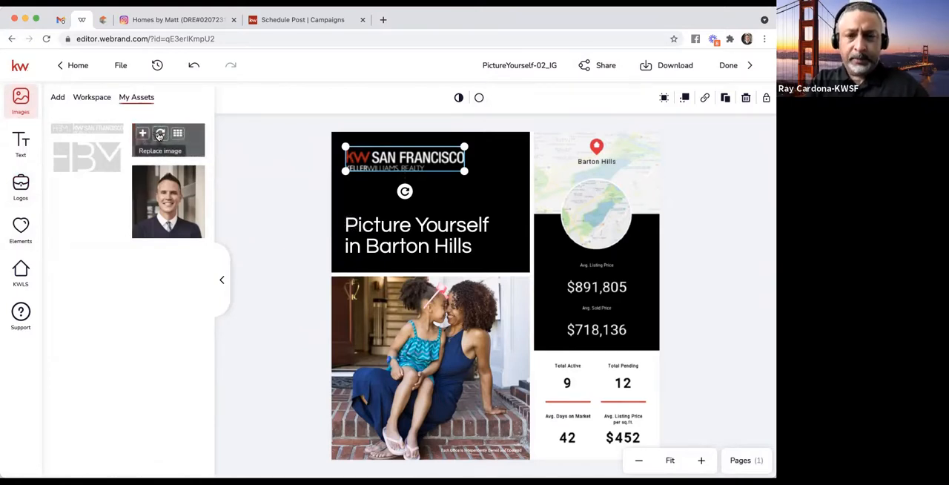
left_click_drag(174, 154, 398, 167)
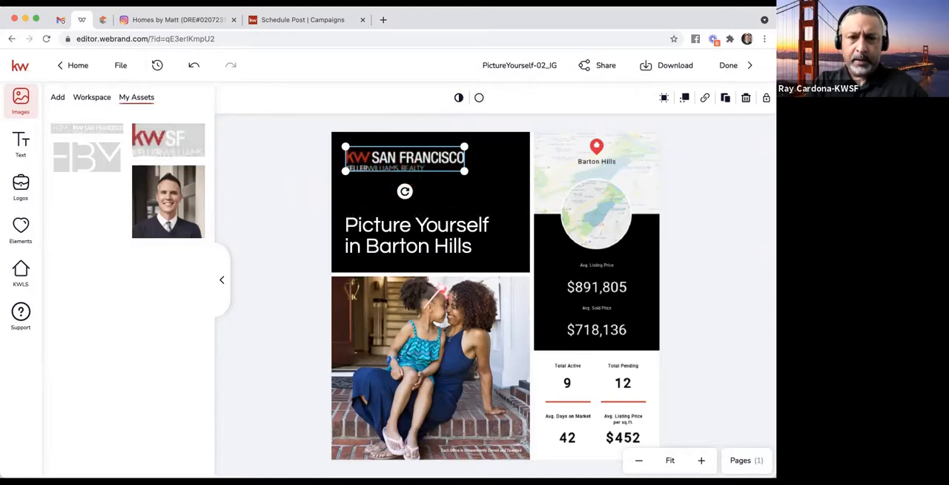
key("Delete")
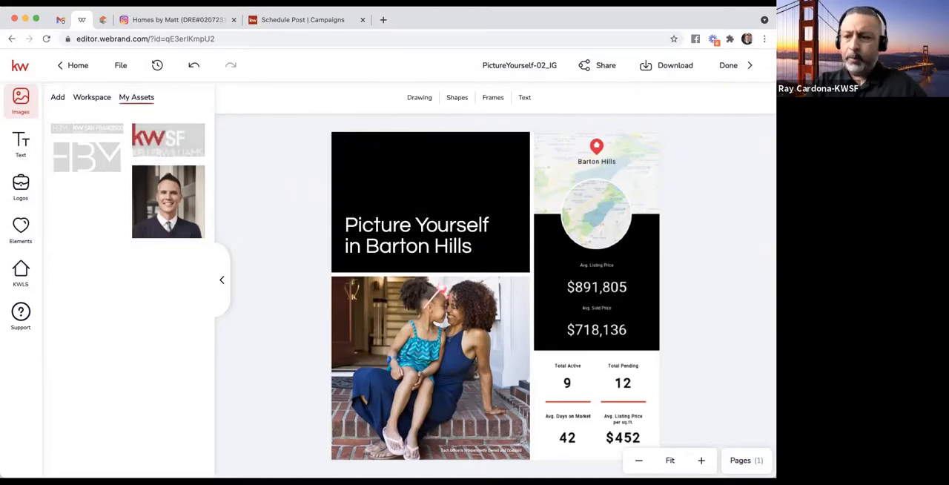
left_click_drag(170, 138, 425, 161)
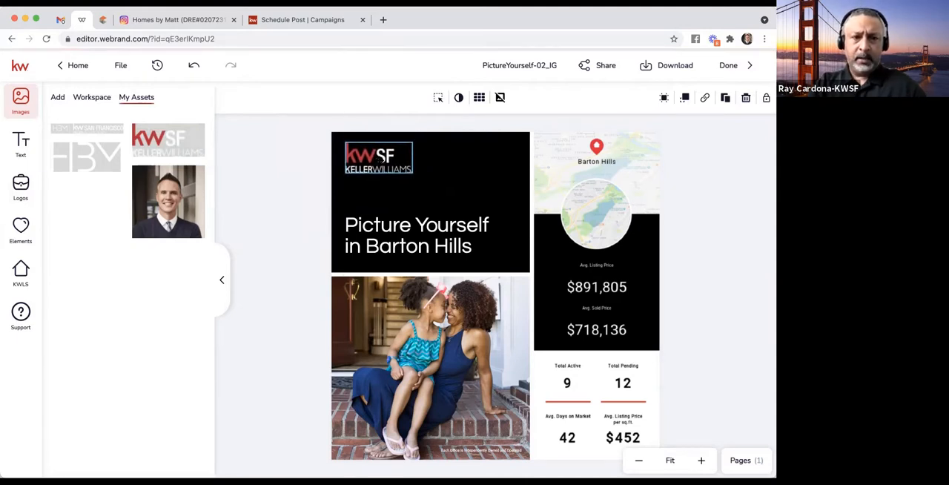
left_click(380, 159)
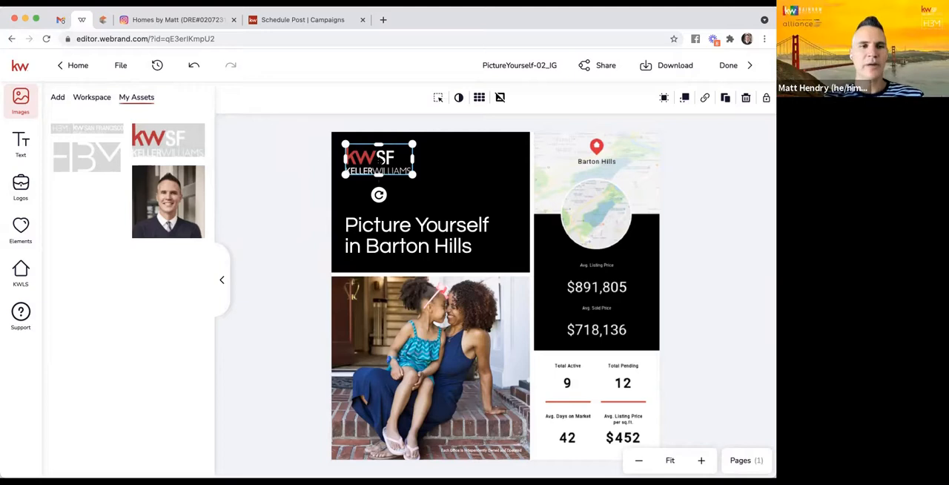
left_click_drag(390, 158, 391, 161)
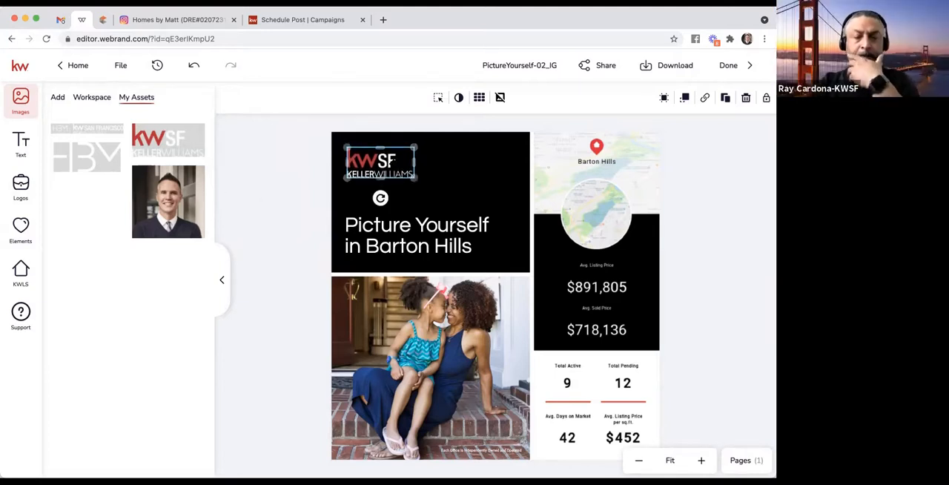
left_click(294, 162)
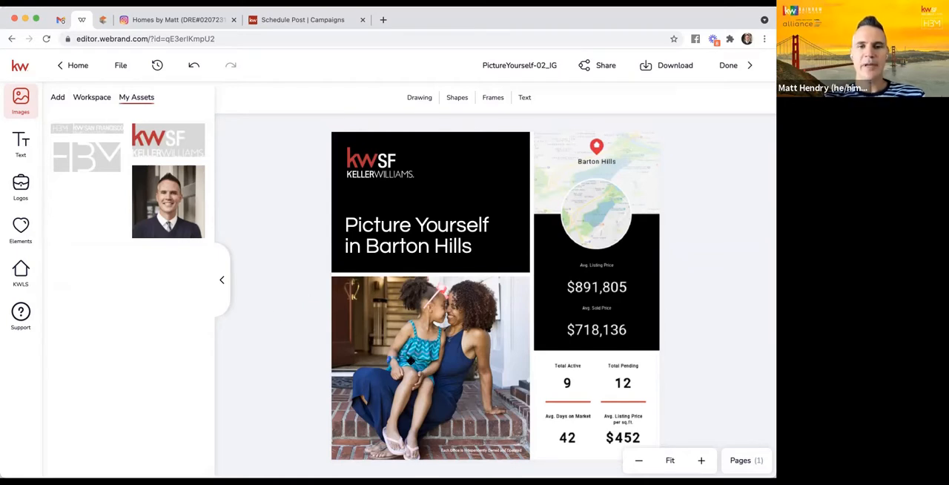
- Browse the Lifestyle - Activities and House Interiors workspace image folders for alternatives to the mother-and-child photo
left_click(429, 336)
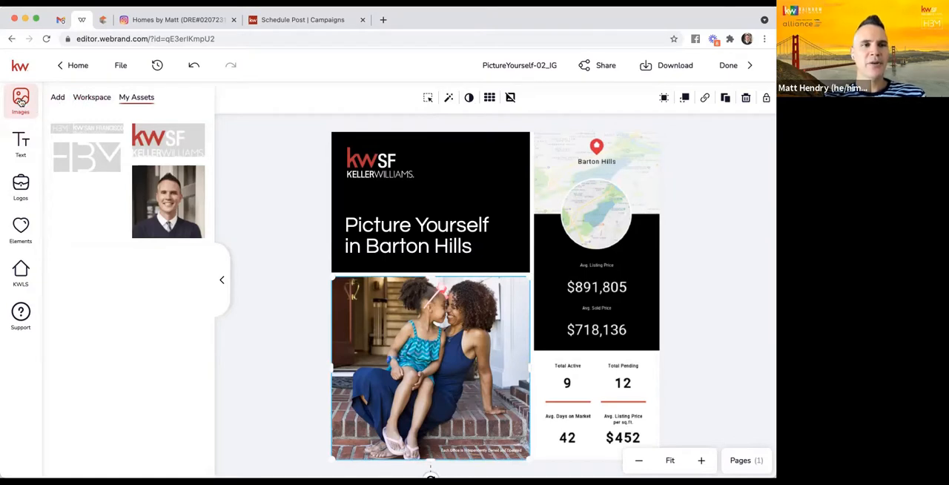
left_click(89, 97)
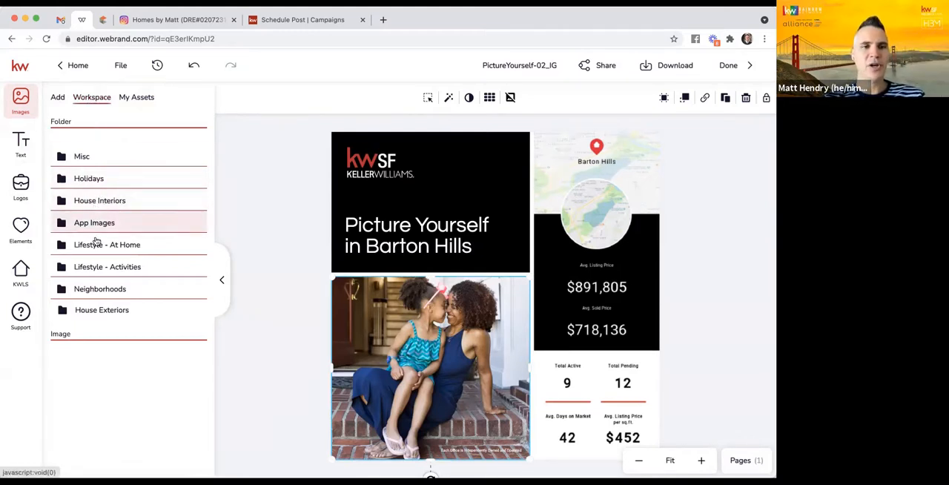
left_click(104, 267)
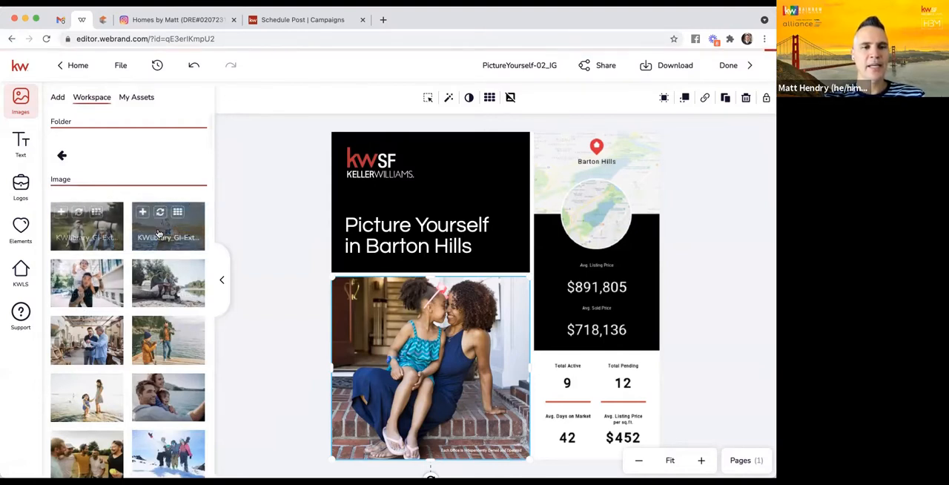
scroll(165, 317, "down", 3)
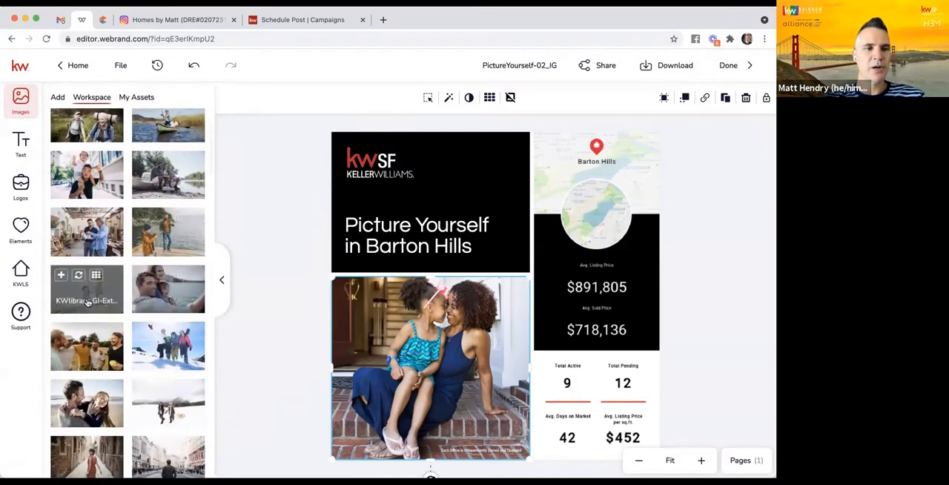
scroll(82, 223, "up", 3)
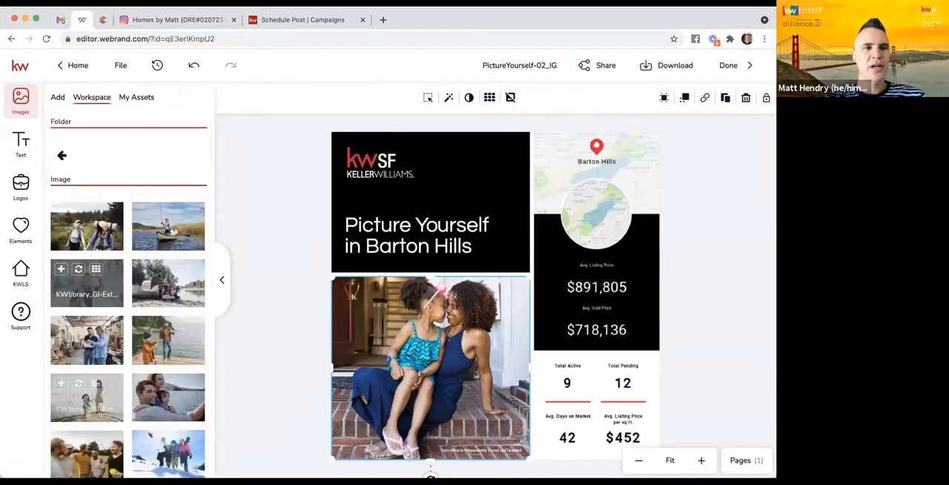
left_click(62, 155)
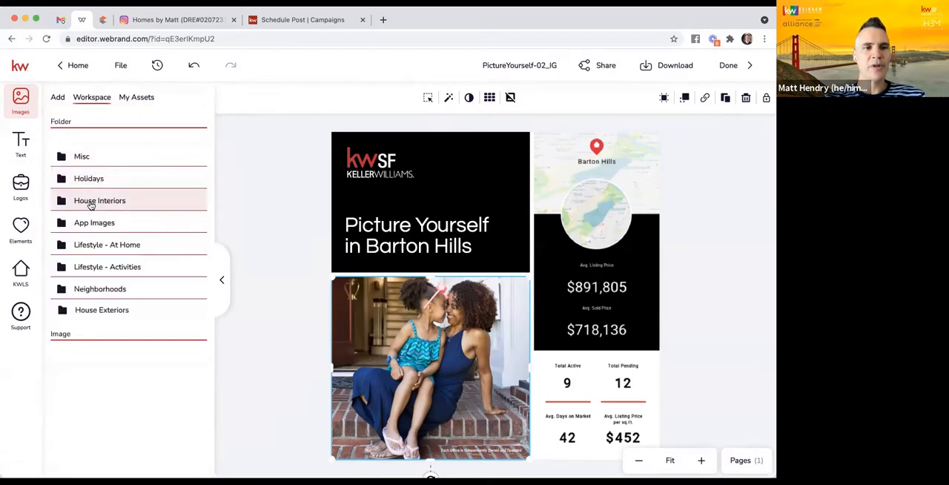
left_click(90, 201)
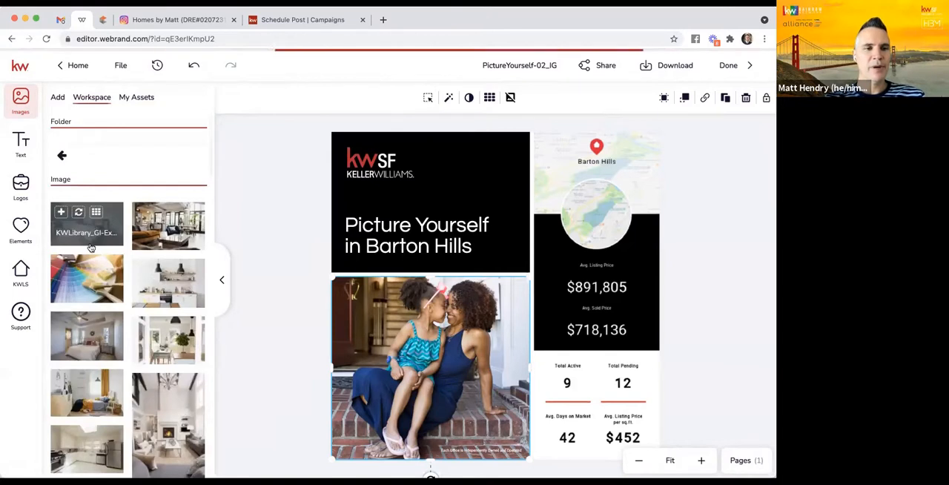
scroll(92, 253, "down", 1)
scroll(92, 252, "down", 1)
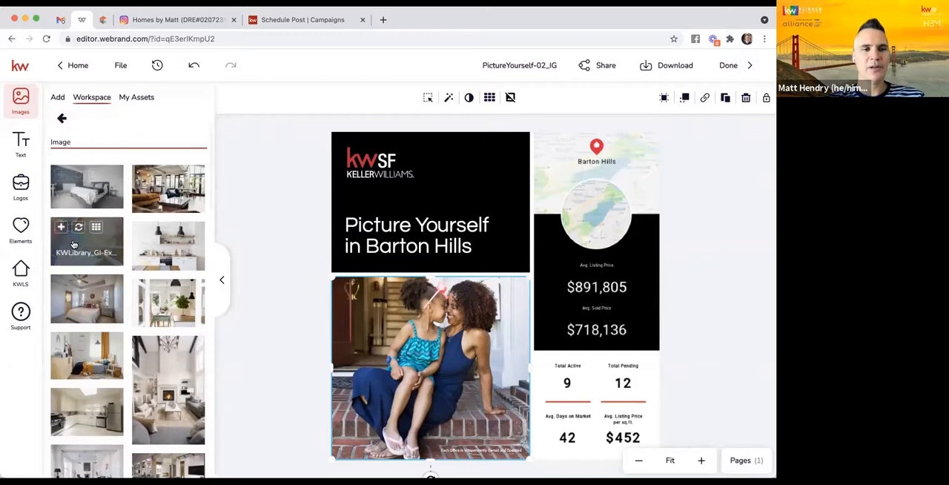
scroll(74, 244, "down", 3)
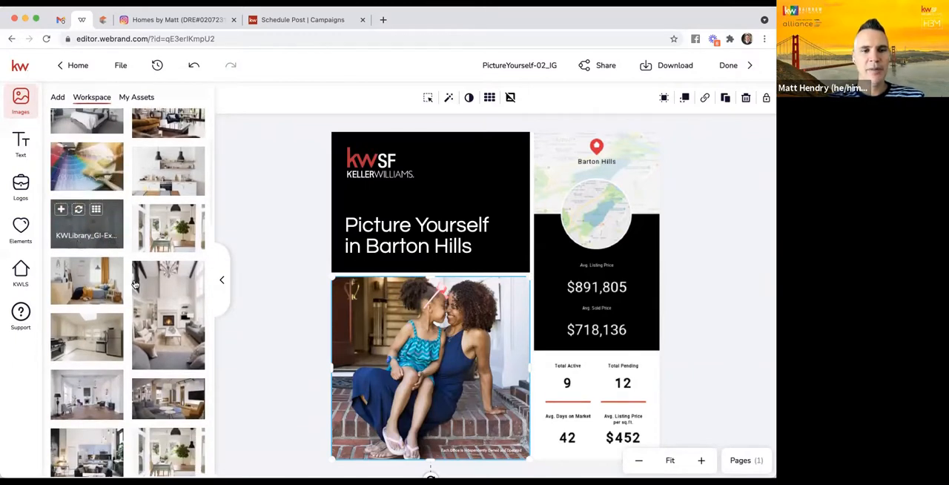
scroll(182, 327, "down", 3)
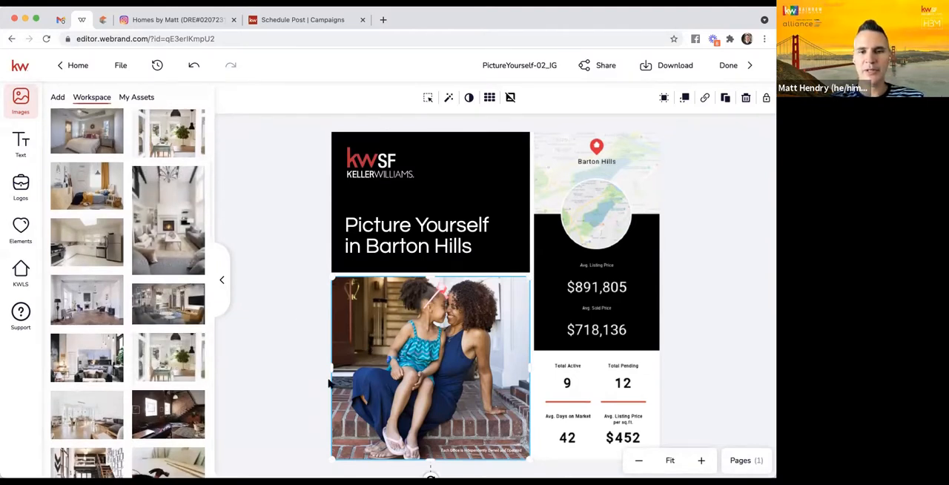
- Replace the mother-and-child photo with the workspace image of a bright dining room with plants and black pendant lamps
mouse_move(152, 353)
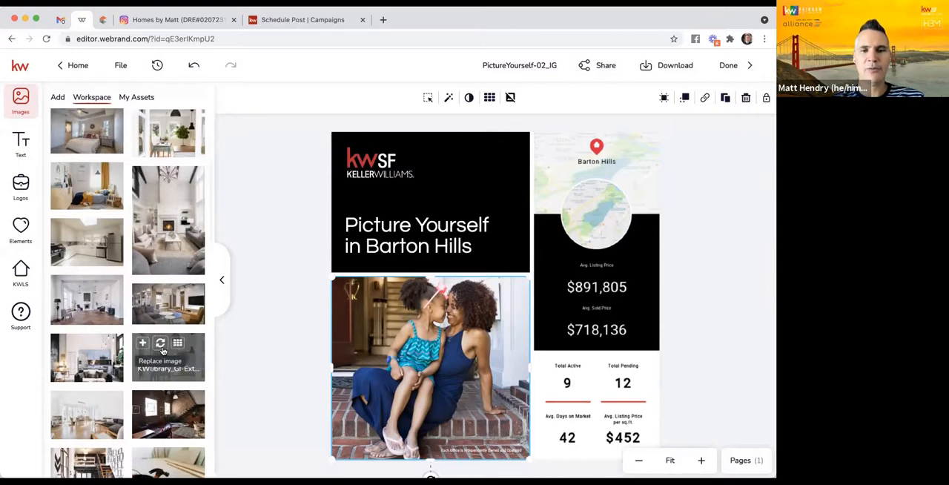
left_click(161, 344)
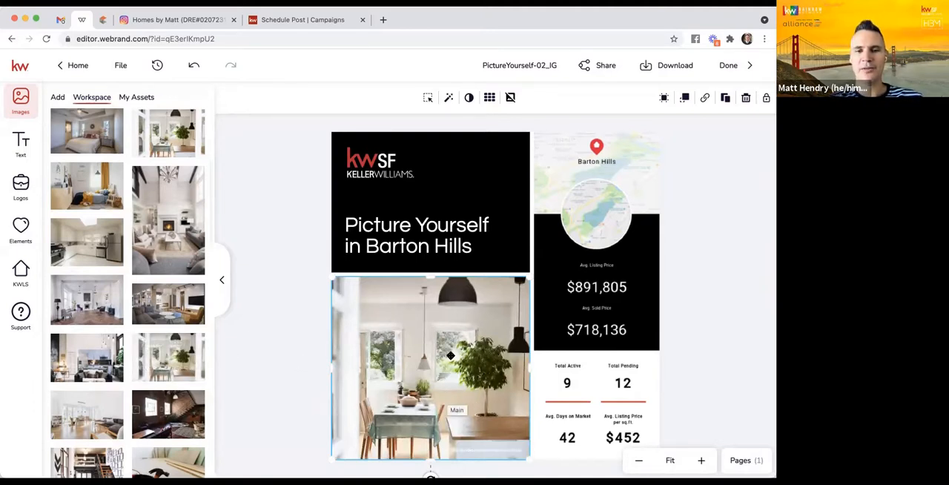
- Replace Barton Hills in the headline with Castro so it reads "Picture Yourself in Castro"
left_click(386, 245)
double_click(387, 245)
left_click(378, 246)
double_click(373, 244)
left_click(367, 246)
left_click_drag(366, 246, 472, 246)
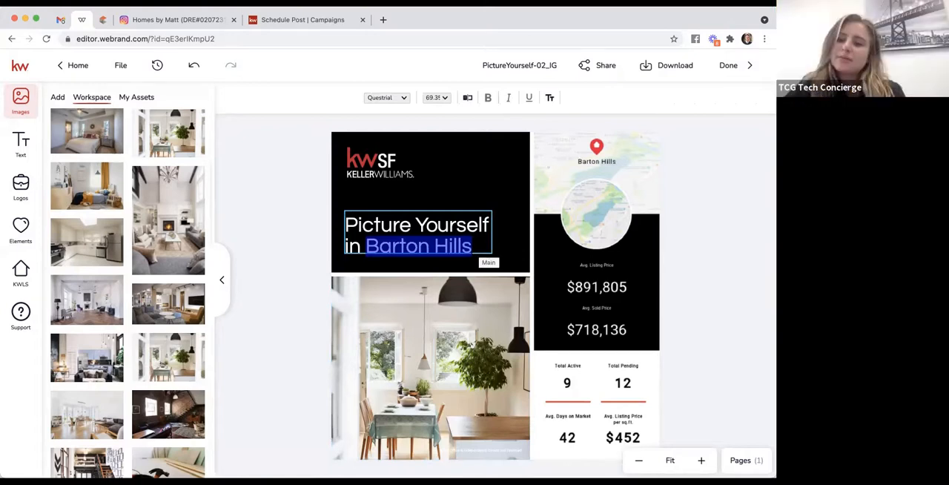
type("Castro")
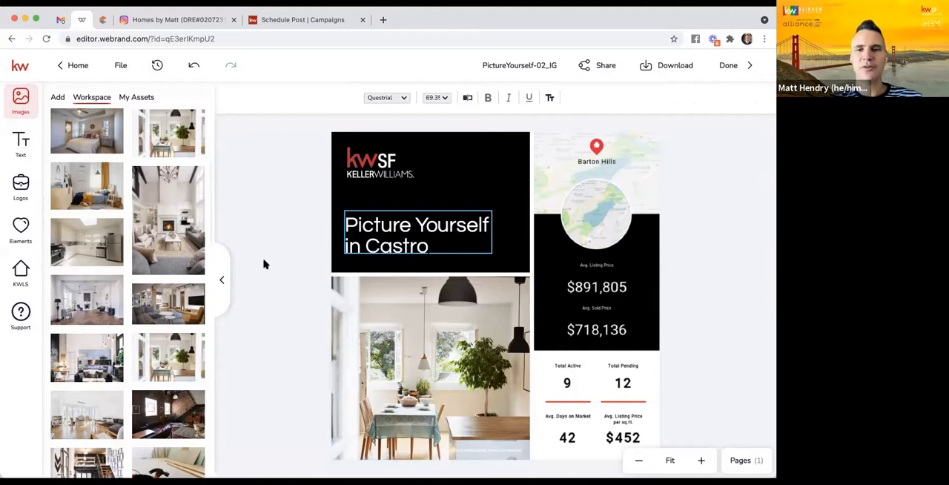
key("Escape")
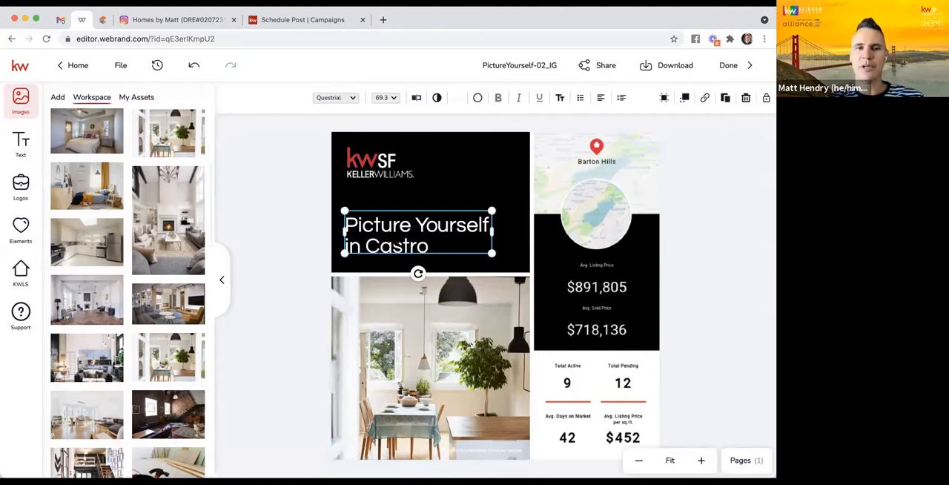
- Select the Barton Hills market snapshot in the design and search the KWLS neighborhood snapshots for castro
left_click(580, 265)
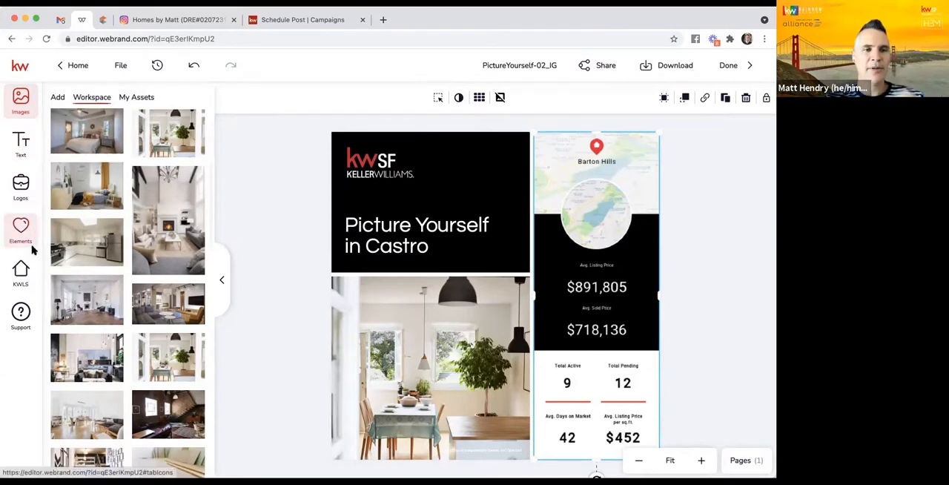
left_click(20, 275)
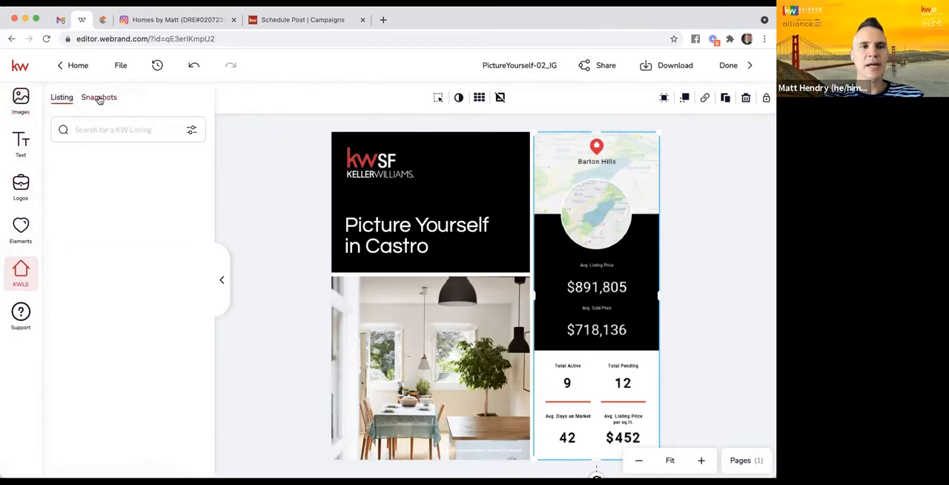
left_click(101, 99)
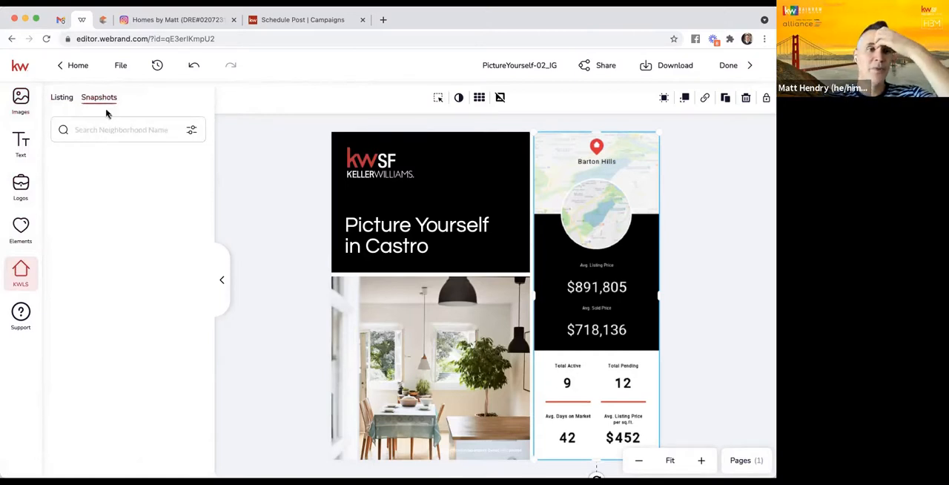
left_click(99, 130)
type("castro")
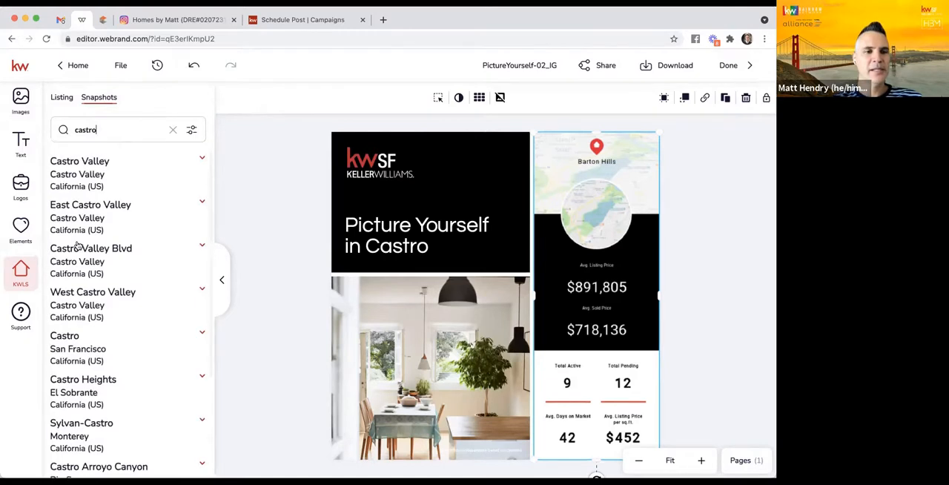
- Look through the snapshot layouts for Castro, San Francisco, and replace the Barton Hills snapshot with the tall vertical one
scroll(71, 311, "down", 1)
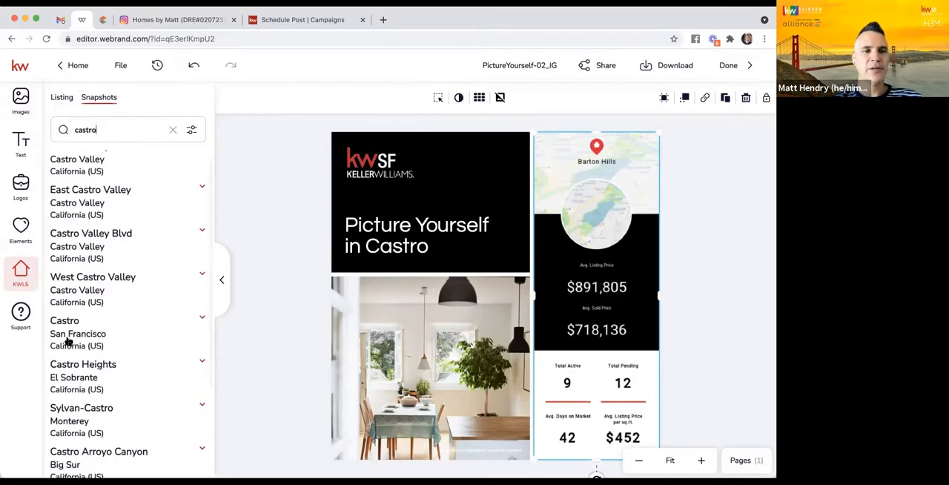
left_click(87, 331)
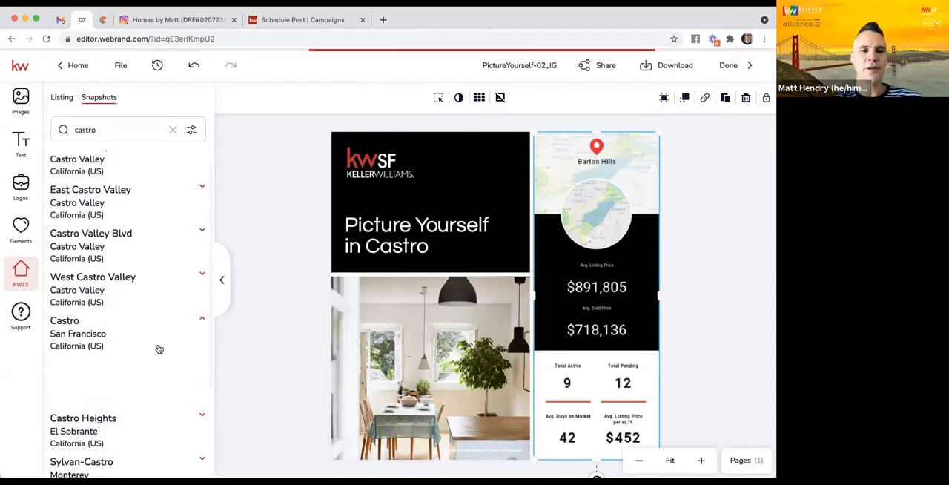
scroll(158, 349, "down", 3)
scroll(159, 349, "down", 10)
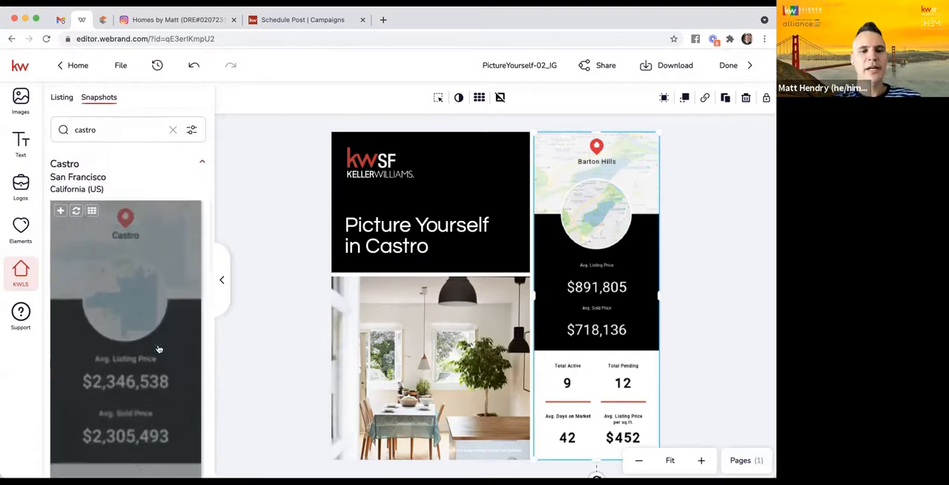
scroll(159, 348, "down", 10)
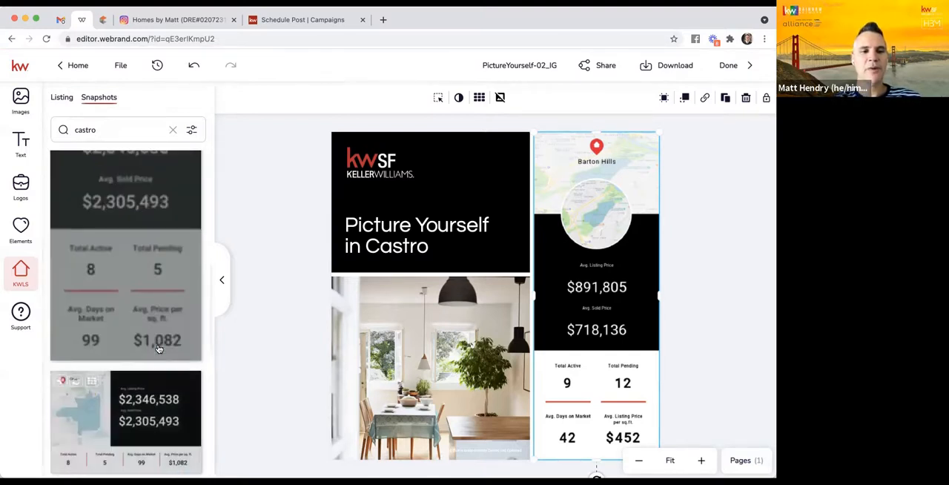
scroll(159, 348, "up", 5)
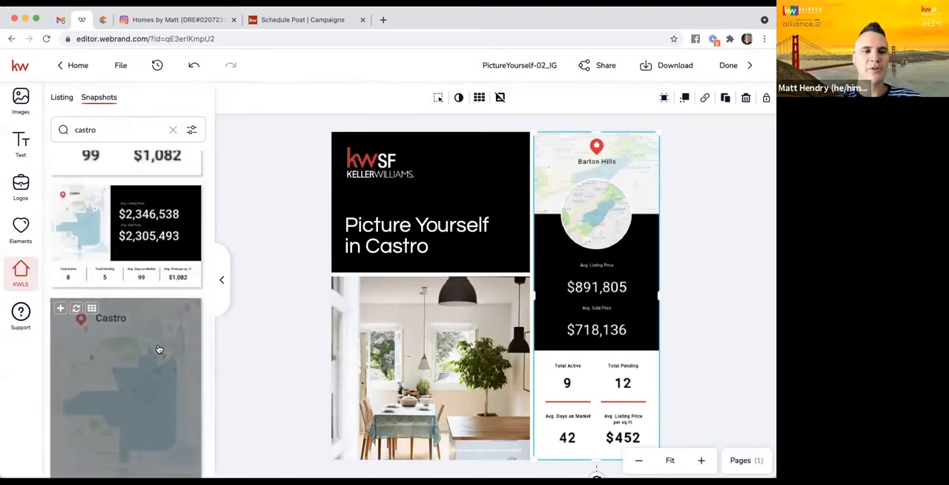
scroll(136, 407, "up", 2)
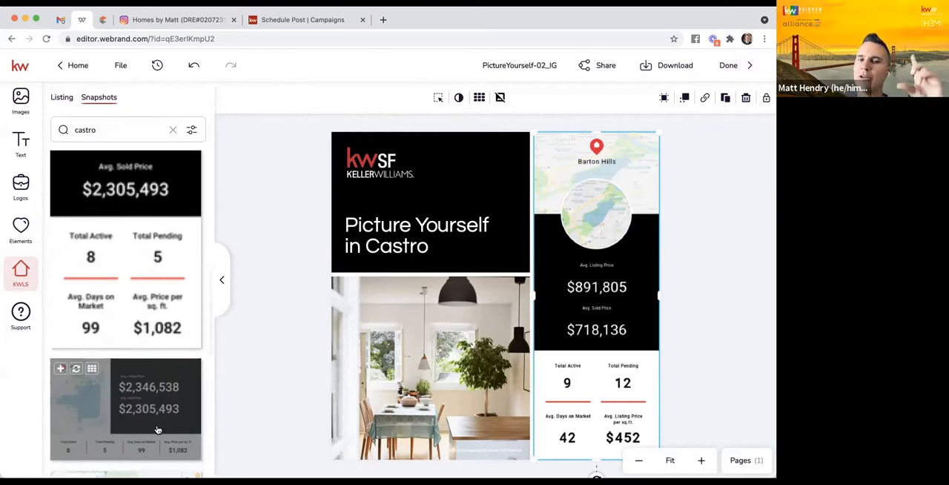
scroll(119, 257, "down", 6)
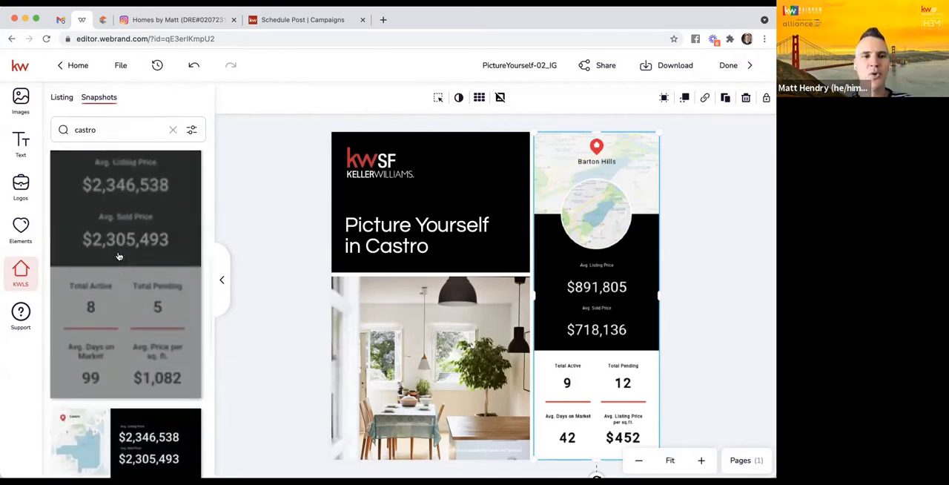
scroll(118, 256, "down", 2)
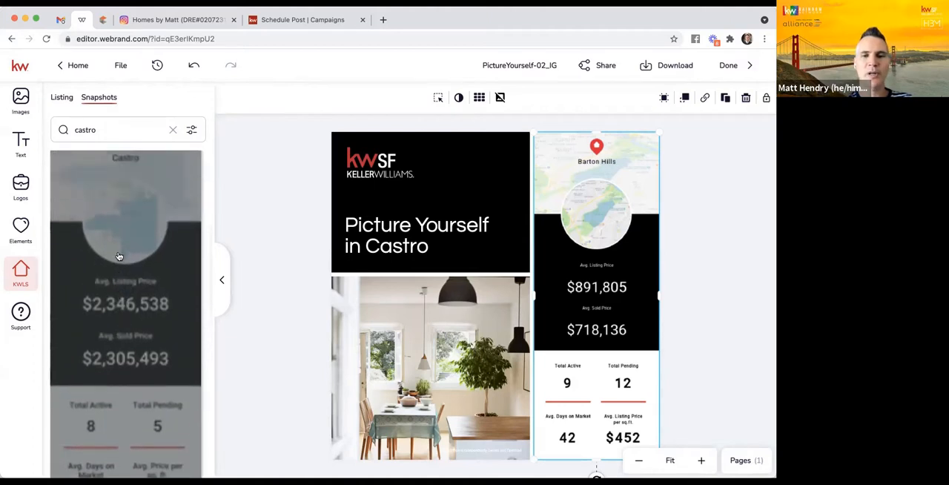
scroll(119, 256, "up", 3)
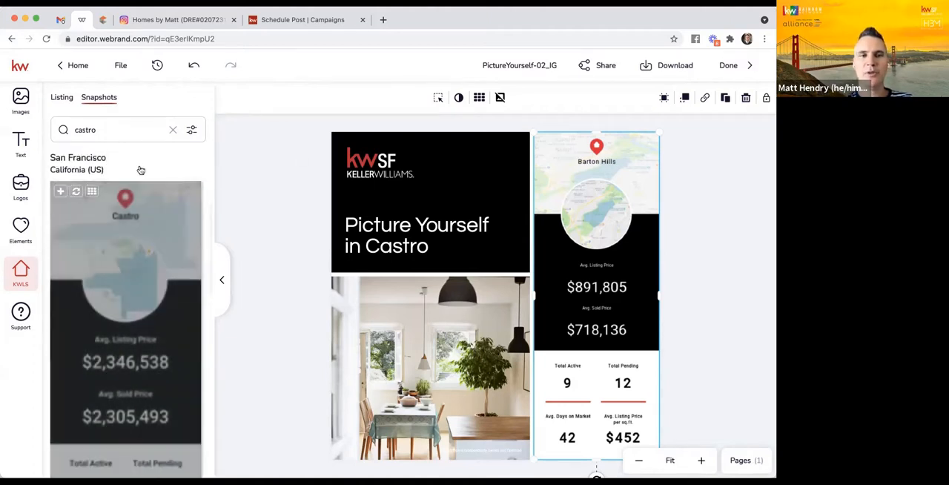
left_click(77, 192)
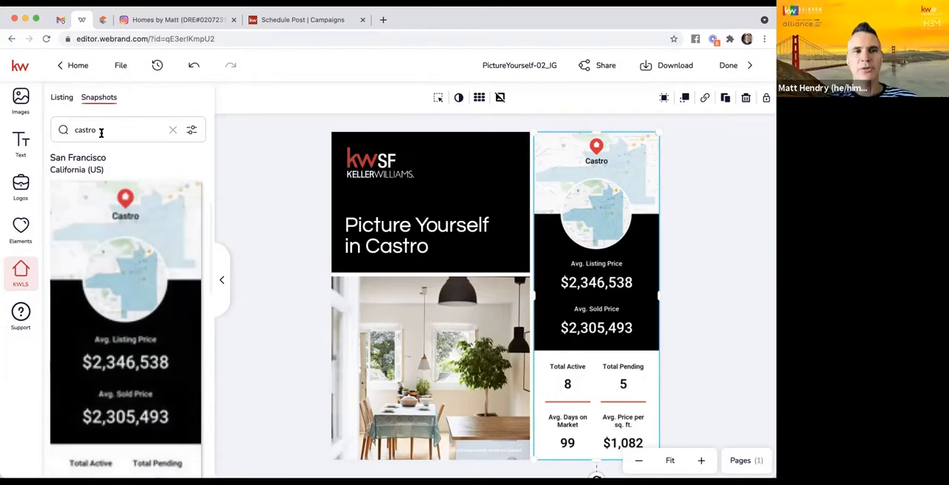
- Change the neighborhood snapshot search to cow hollow
left_click(101, 130)
double_click(101, 130)
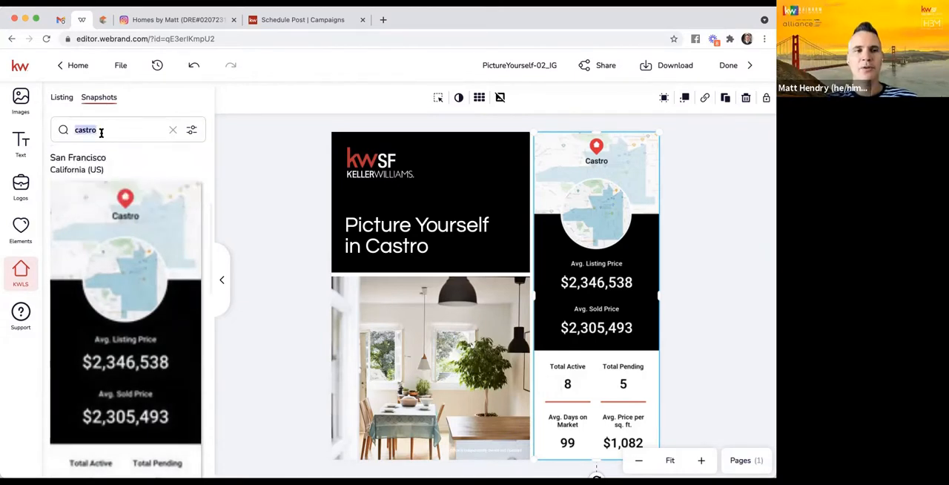
type("m")
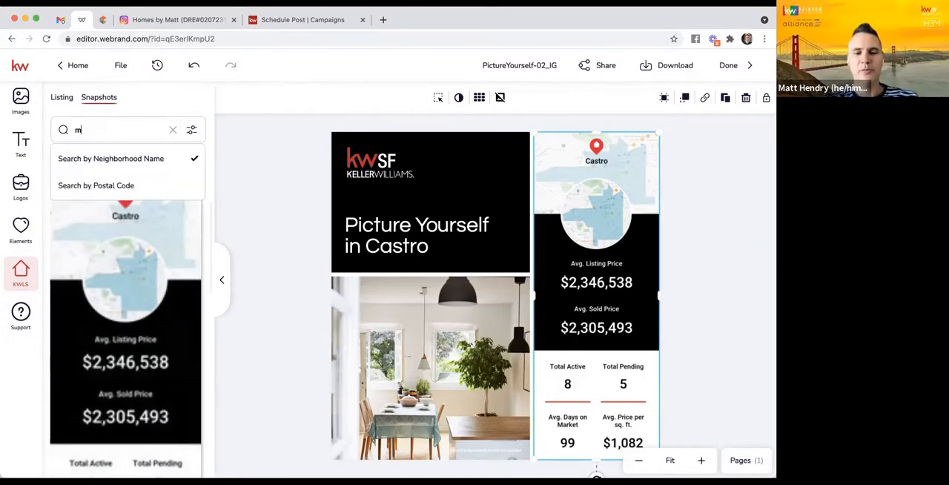
type("a")
key("BackSpace")
key("BackSpace")
type("cow hallow")
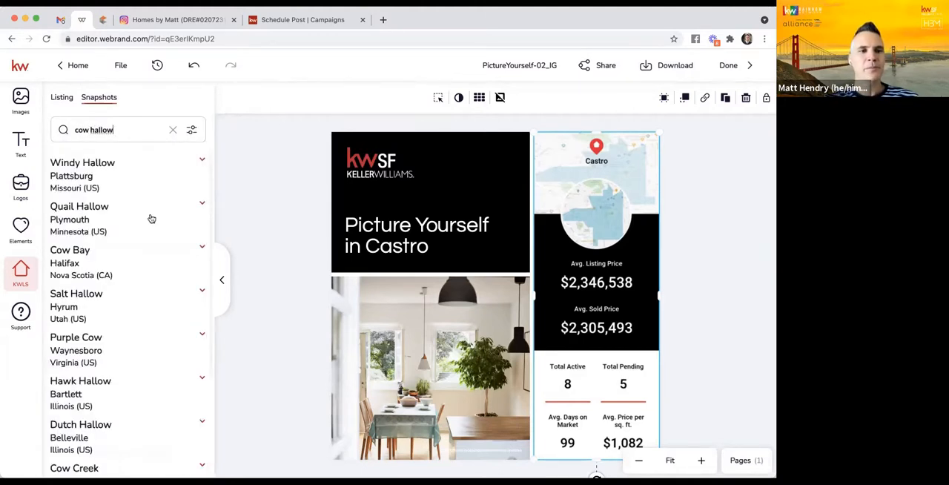
scroll(131, 250, "down", 5)
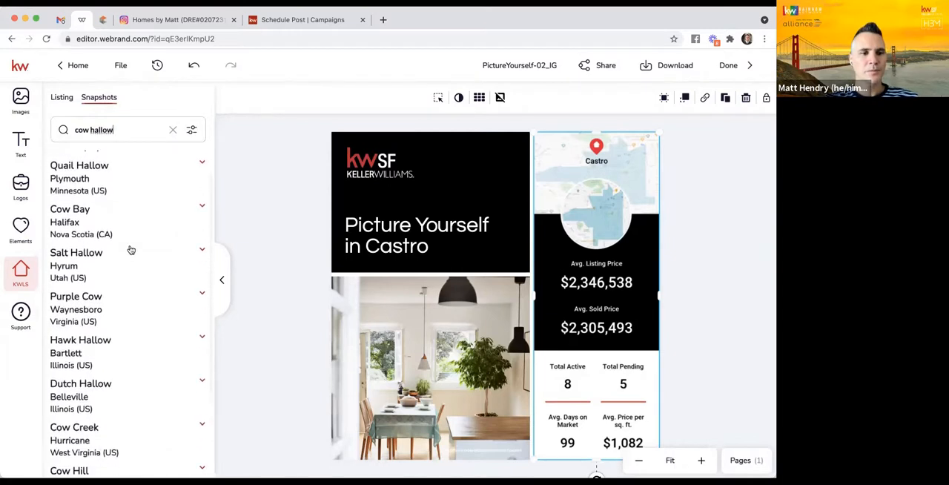
key("BackSpace")
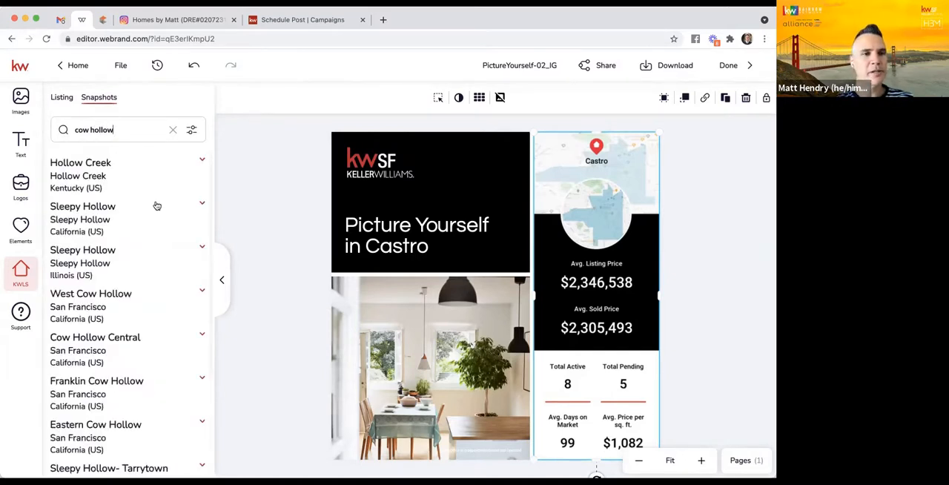
- Replace the Castro snapshot in the design with the tall vertical snapshot for Cow Hollow Central, San Francisco
scroll(155, 205, "down", 1)
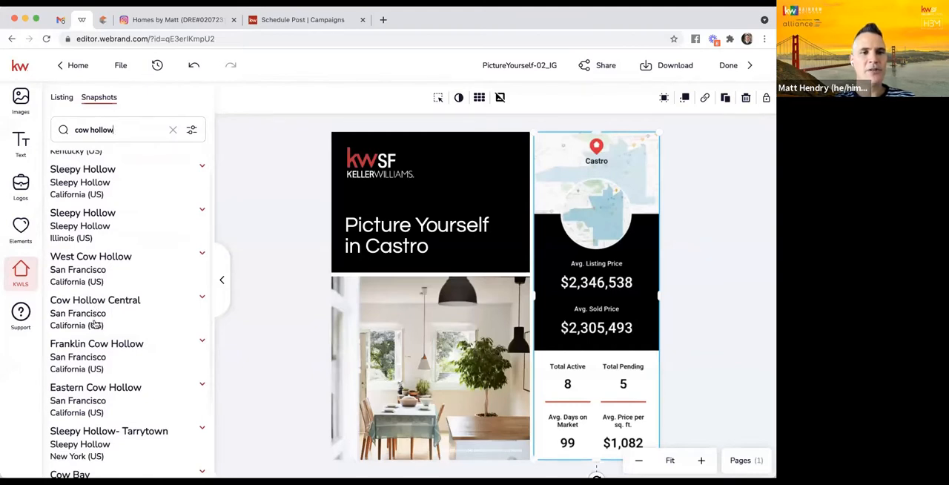
left_click(127, 331)
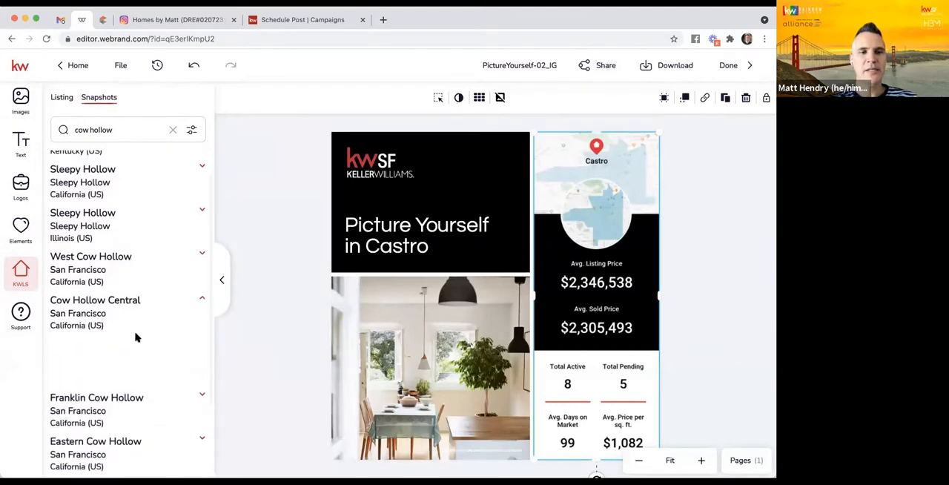
scroll(136, 337, "down", 2)
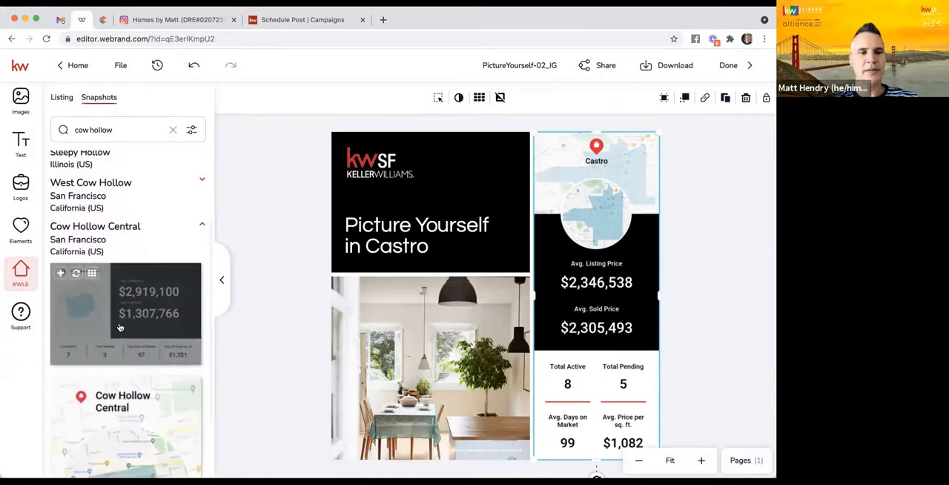
scroll(120, 327, "down", 3)
scroll(119, 327, "down", 4)
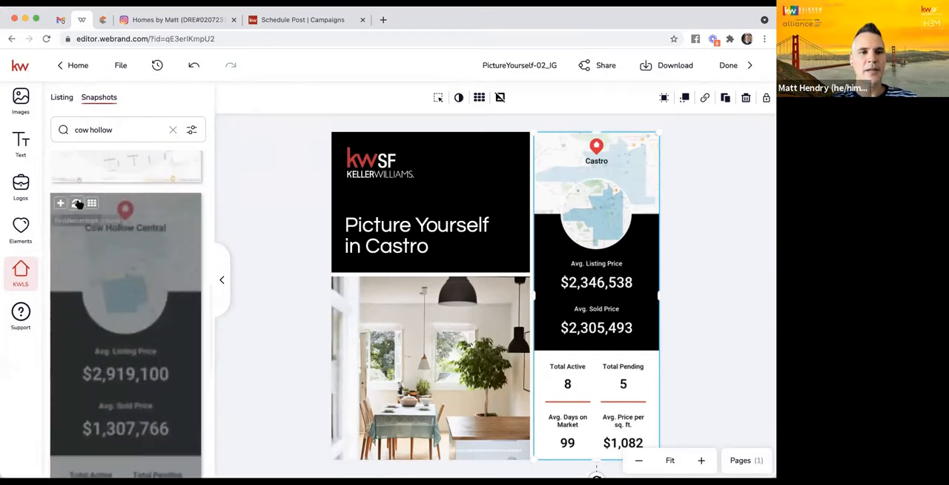
left_click(76, 206)
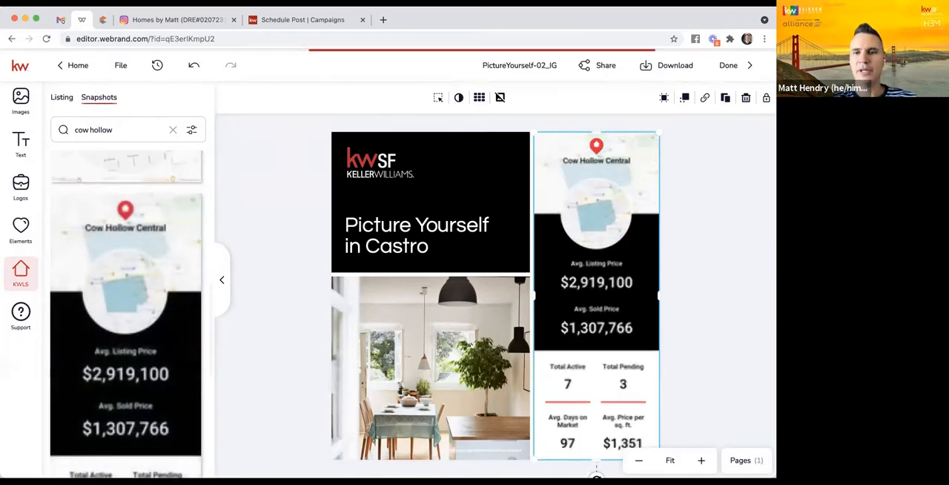
- Replace Castro in the headline with Cow Hollow Central so it reads "Picture Yourself in Cow Hollow Central"
left_click(387, 249)
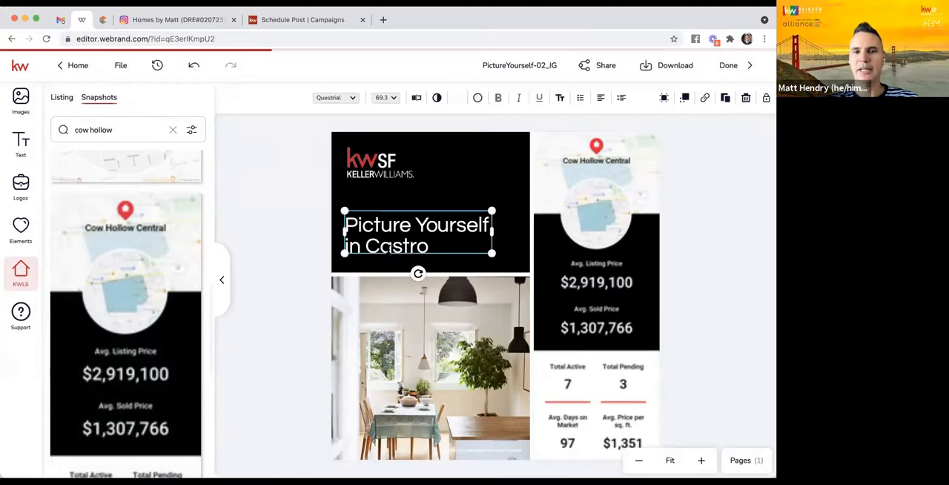
double_click(388, 250)
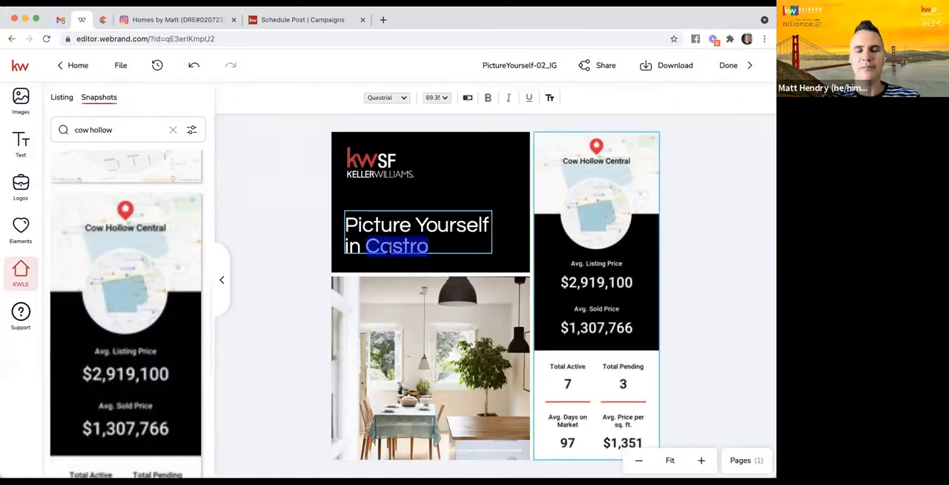
type("Cow")
key("BackSpace")
key("BackSpace")
type("ow H")
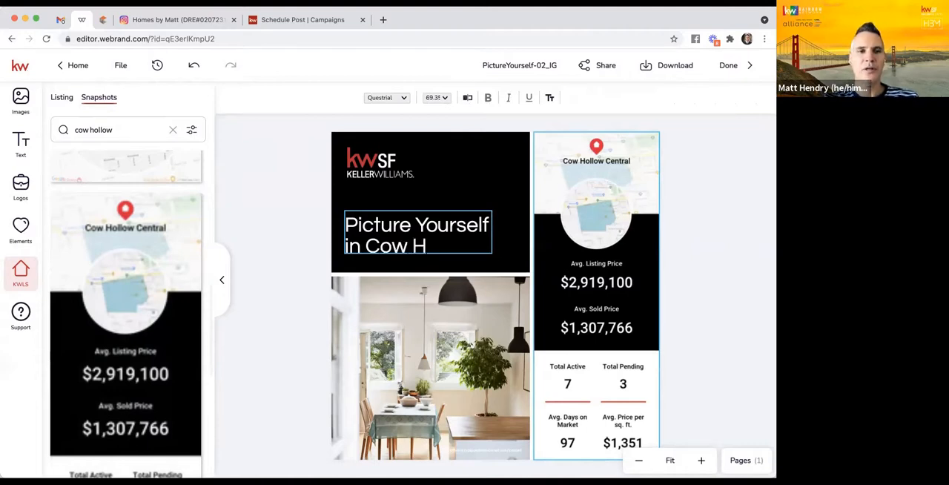
type("ollow C")
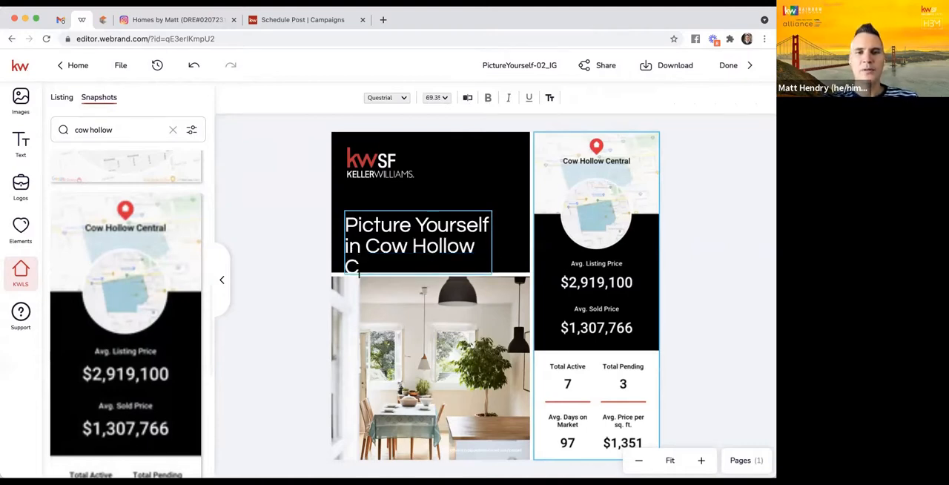
type("entral")
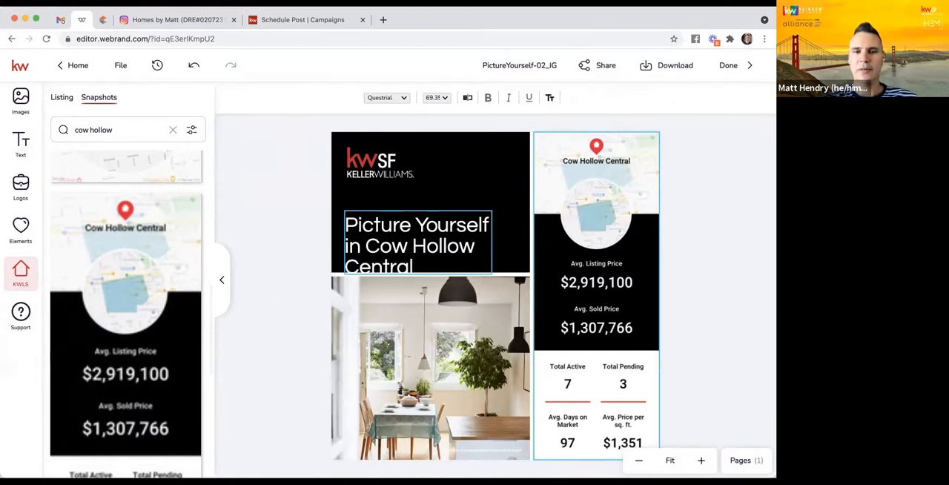
- Move the three-line headline up so it fits inside the black panel beneath the logo, and deselect it
left_click(456, 248)
mouse_move(491, 242)
left_mouse_down()
mouse_move(567, 244)
mouse_move(496, 244)
left_mouse_up()
left_click_drag(415, 243, 415, 227)
left_click(310, 232)
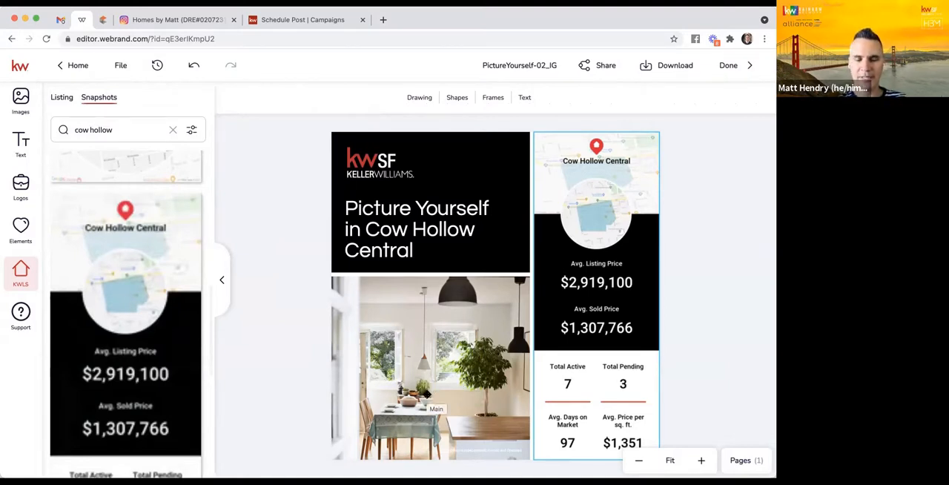
- Replace the dining room photo in the design with the workspace photo of a woman and girl wading at the beach, and deselect it
left_click(401, 391)
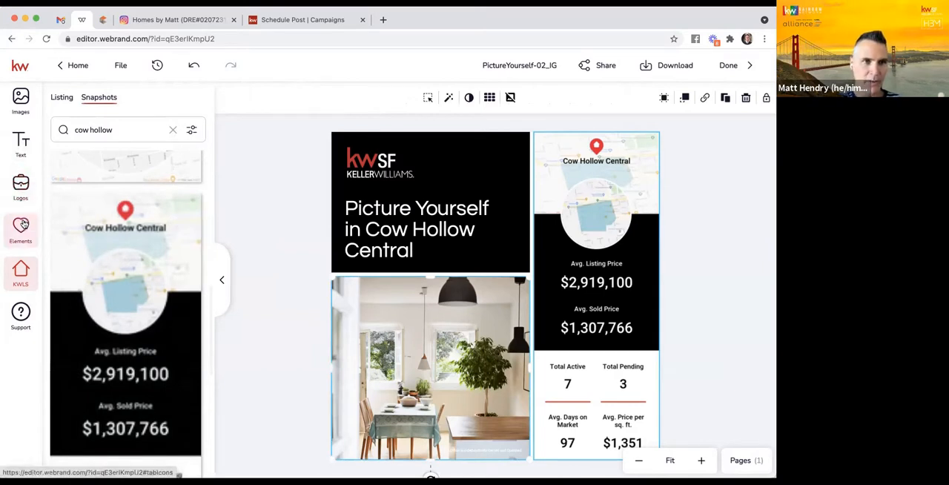
left_click(20, 102)
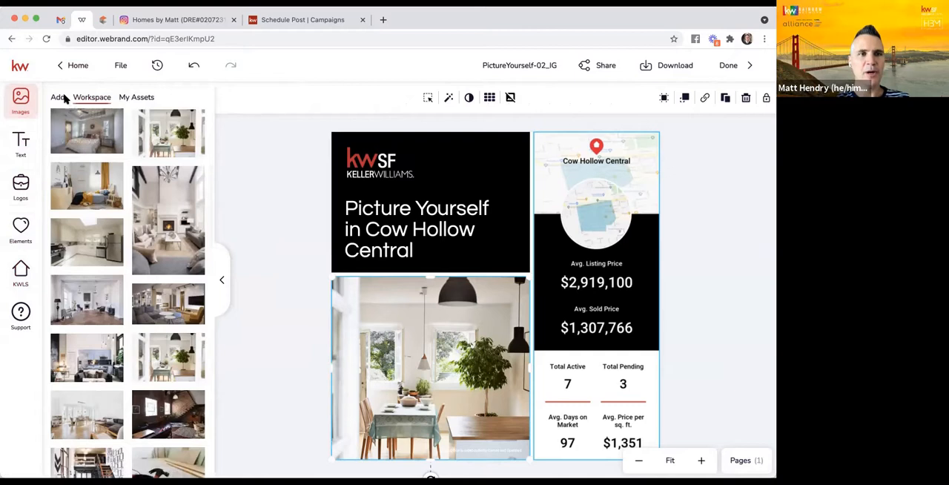
left_click(82, 98)
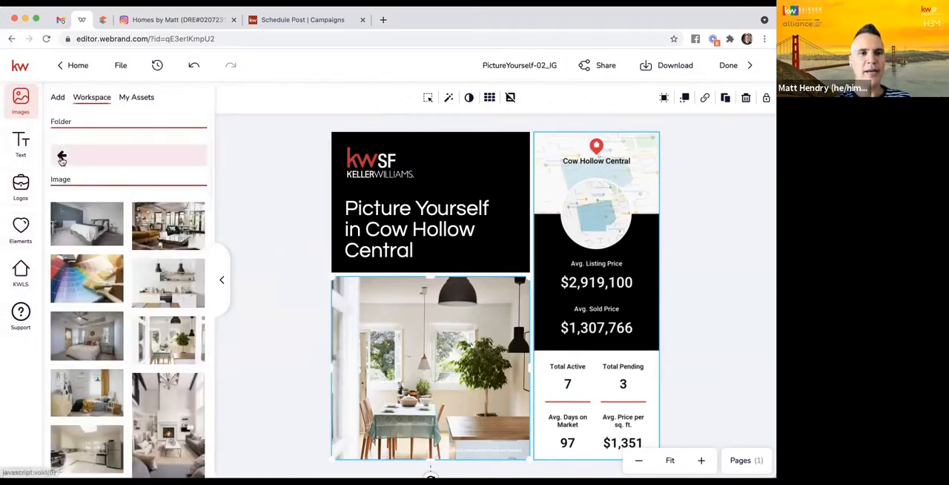
left_click(63, 159)
left_click(93, 267)
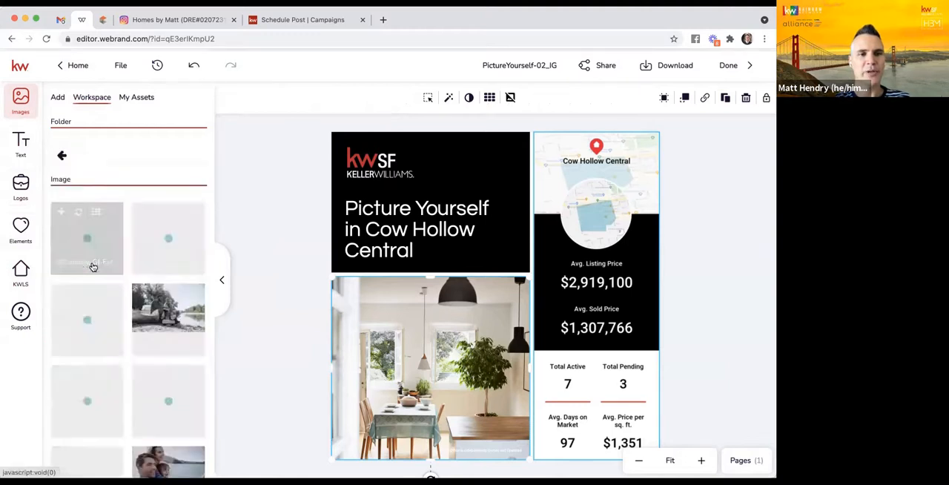
scroll(107, 281, "down", 3)
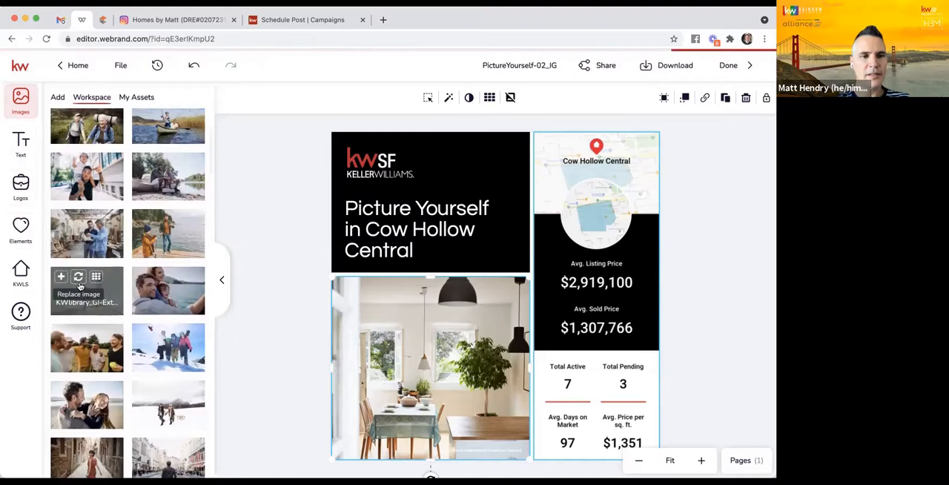
left_click(79, 276)
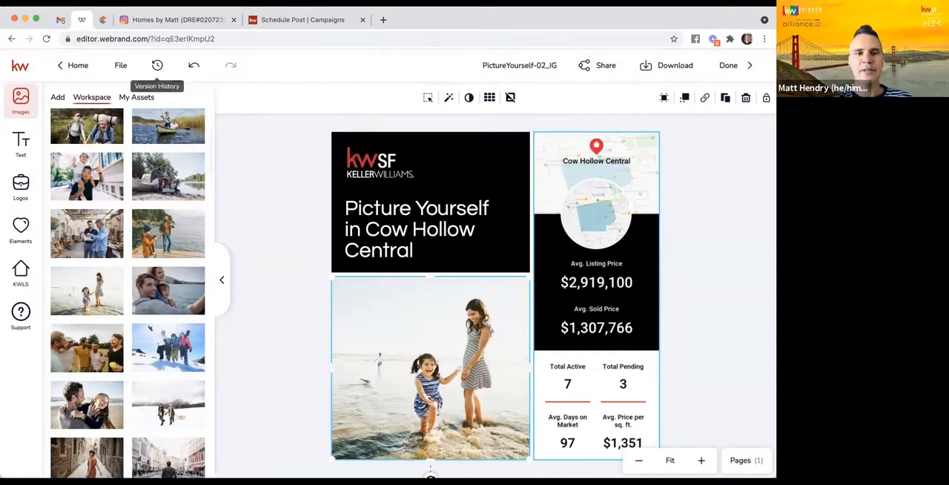
left_click(737, 196)
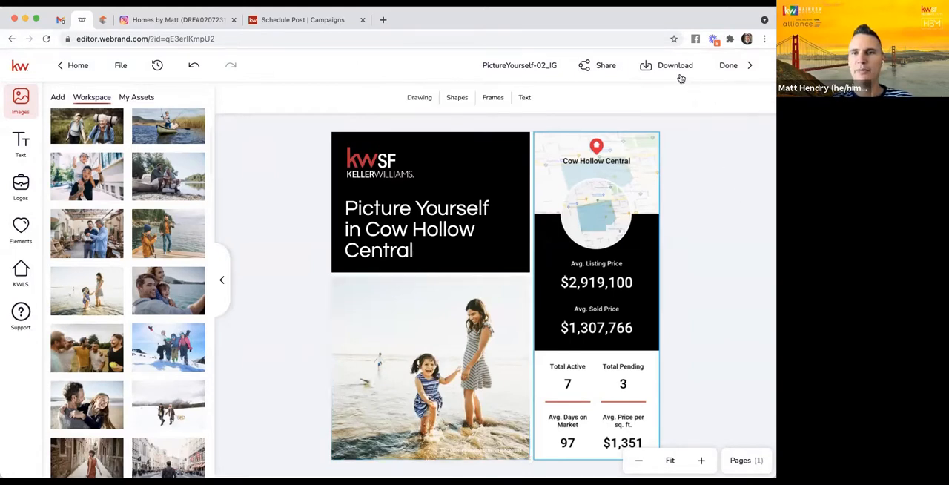
- Download the design as a PNG with image quality 92, and dismiss the finished download's notice
left_click(674, 65)
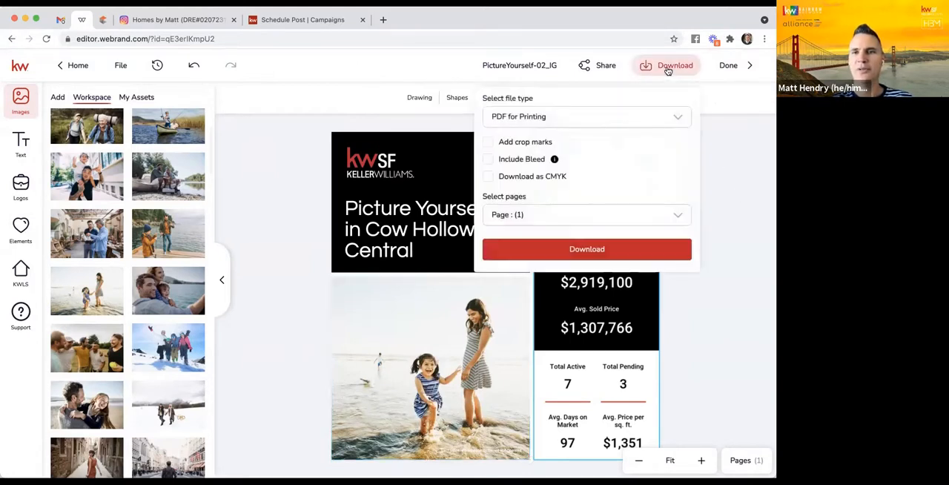
left_click(544, 119)
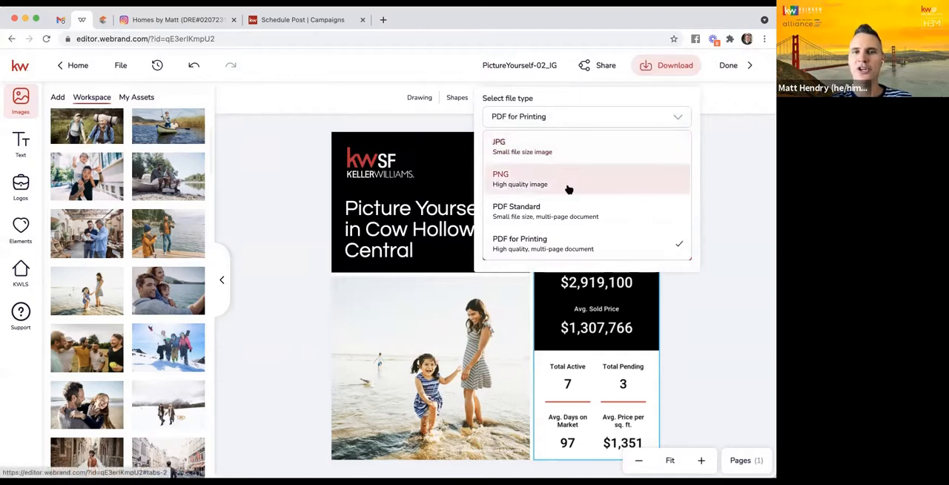
left_click(515, 184)
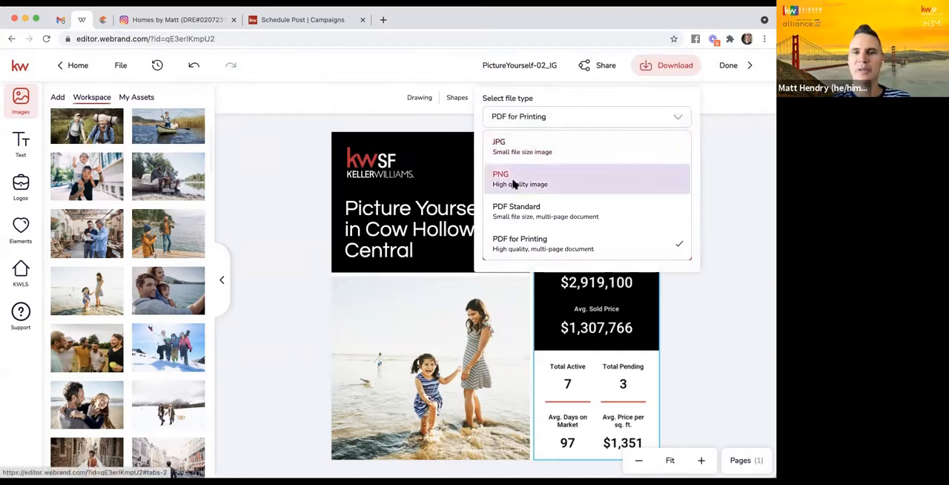
mouse_move(647, 184)
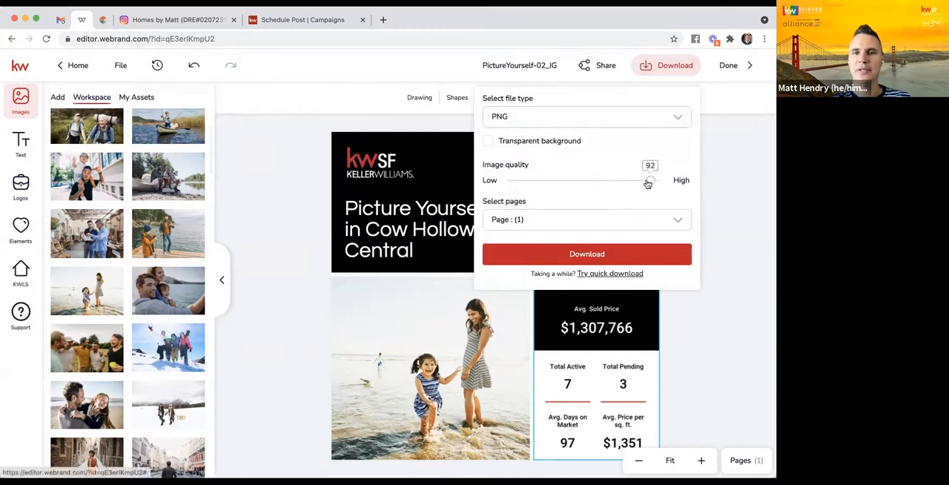
left_click(587, 254)
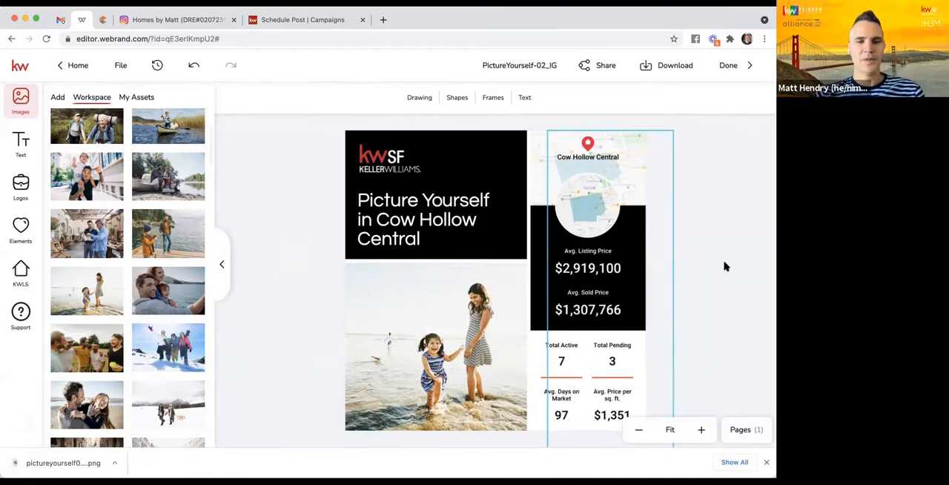
left_click(766, 462)
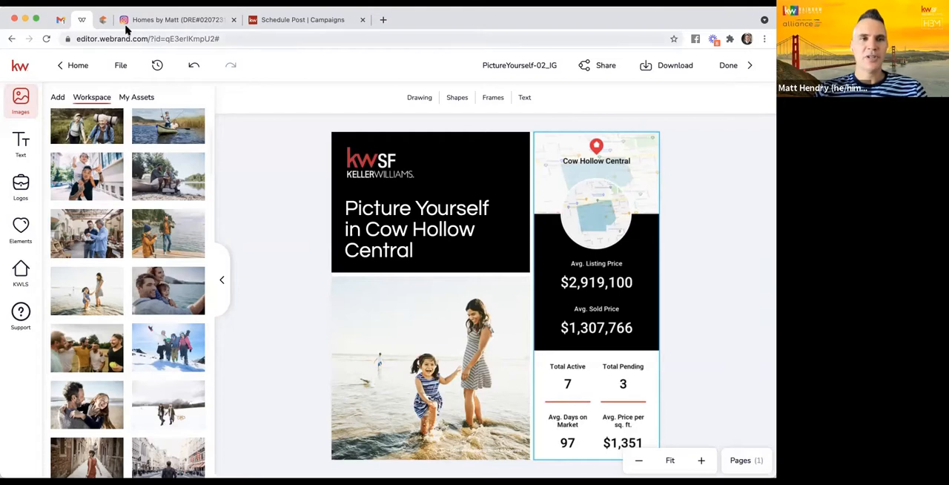
- Switch to Instagram, view all slides of the Picture Yourself in Mission Bay carousel post, and highlight the signature in its caption
left_click(124, 22)
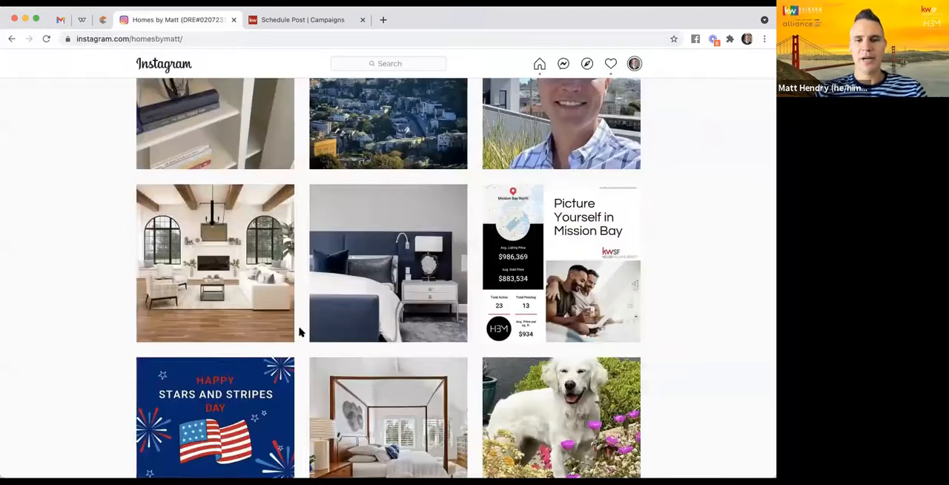
scroll(318, 310, "down", 1)
left_click(487, 313)
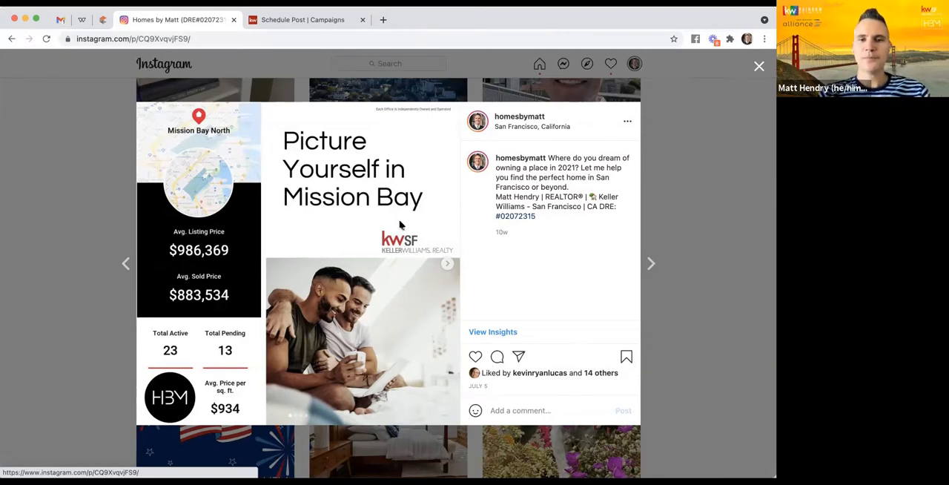
left_click(445, 266)
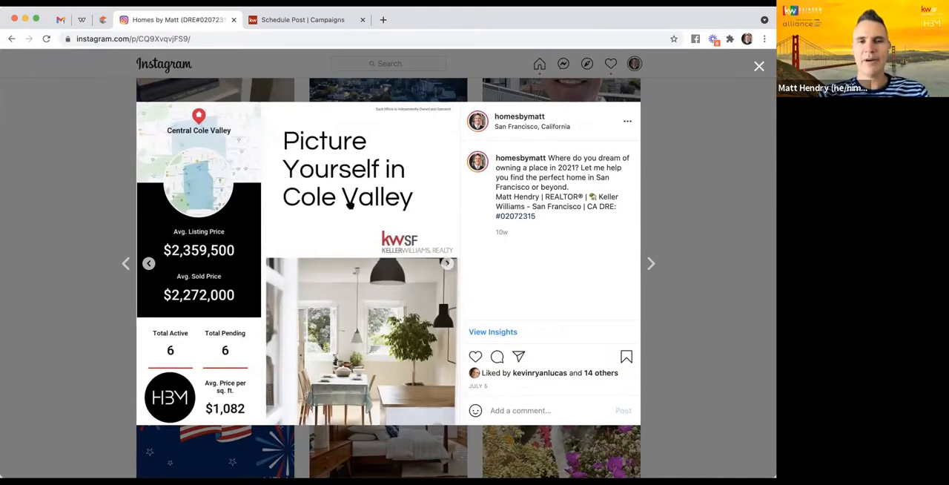
left_click(447, 264)
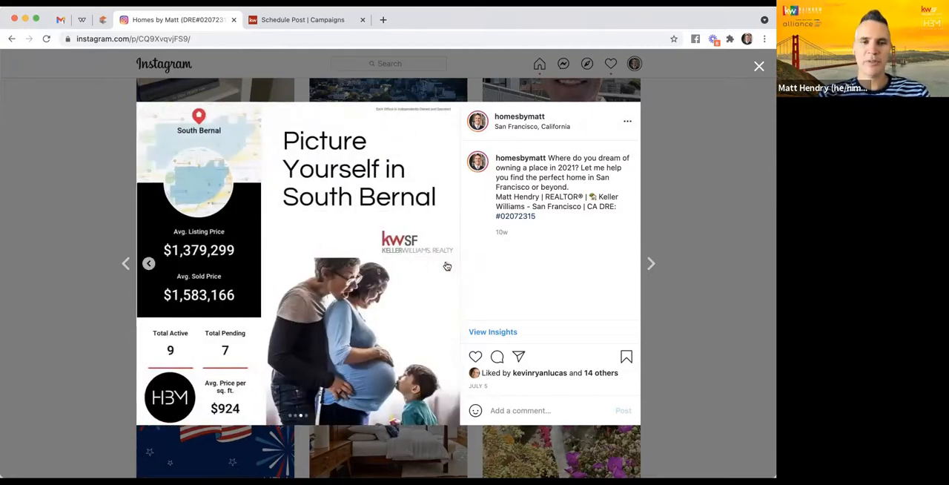
left_click(447, 264)
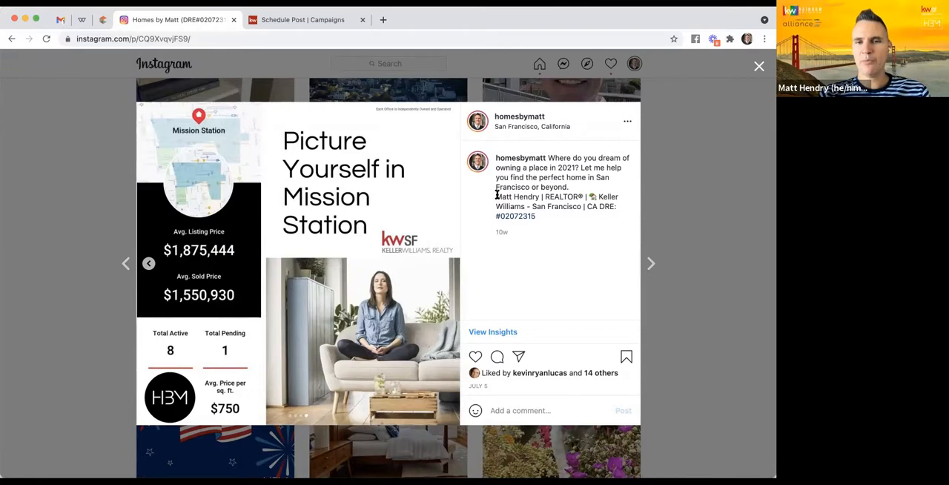
left_click_drag(497, 195, 557, 214)
key("super+c")
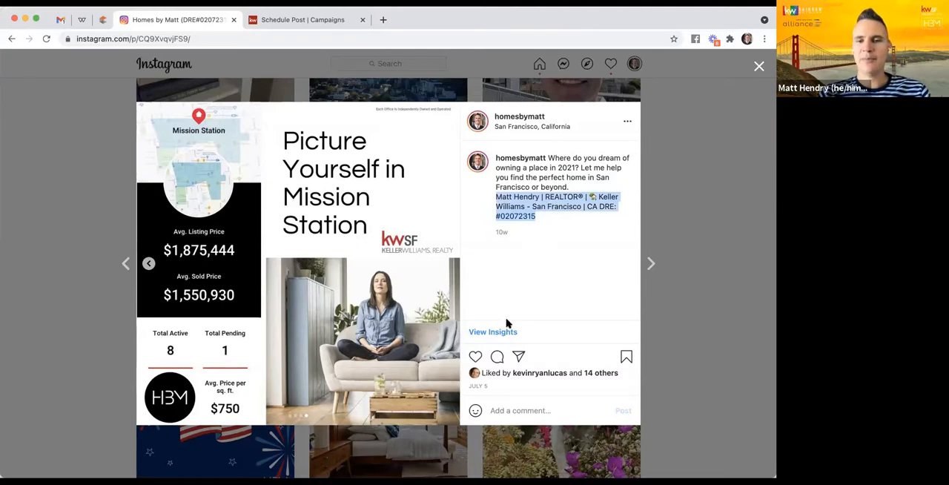
- Try the text shortcut qq in the Instagram post's comment field, and clear the typed characters
left_click(499, 411)
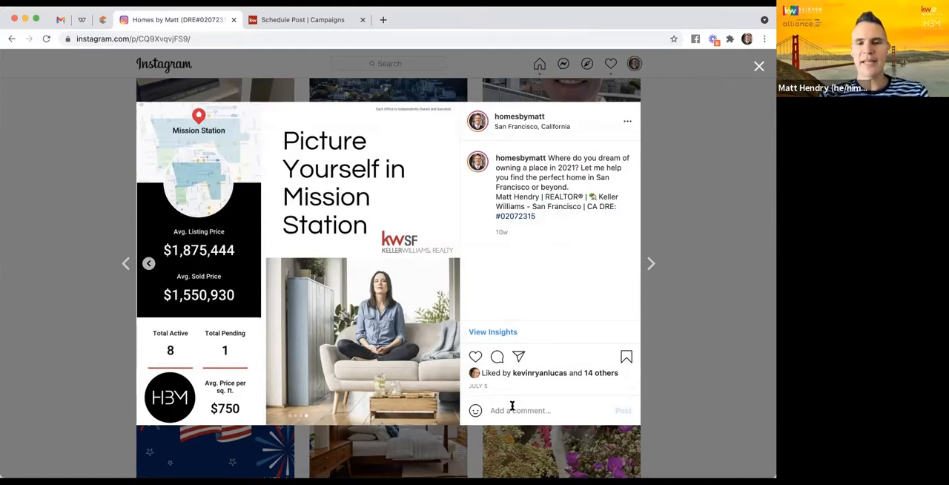
type("qq")
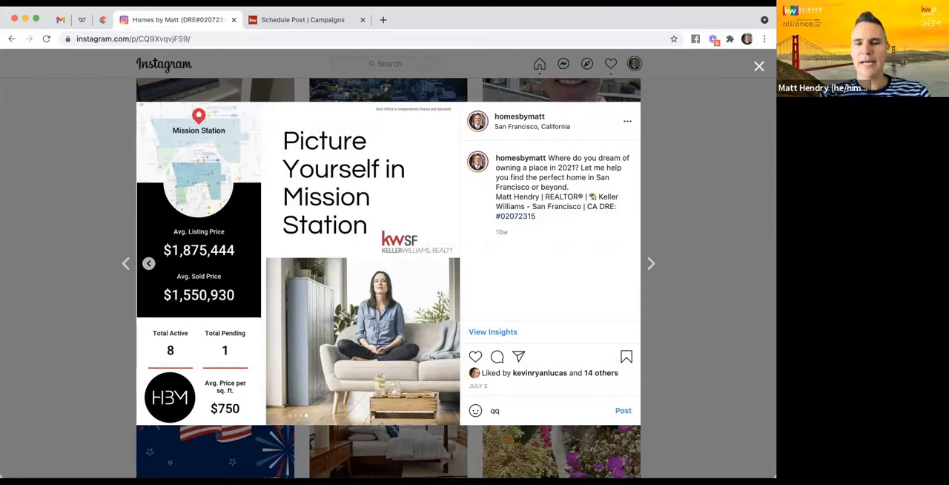
key("BackSpace")
key("BackSpace")
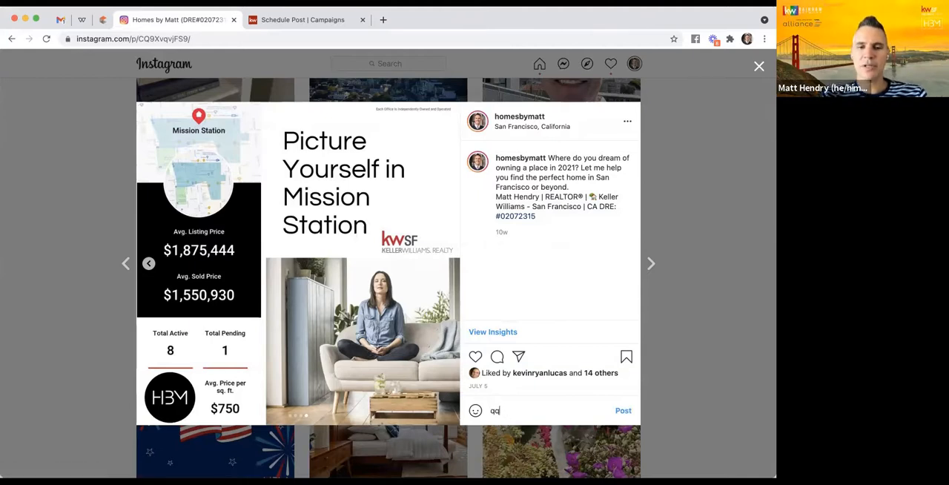
type("qq")
key("BackSpace")
key("BackSpace")
type("''")
key("BackSpace")
key("BackSpace")
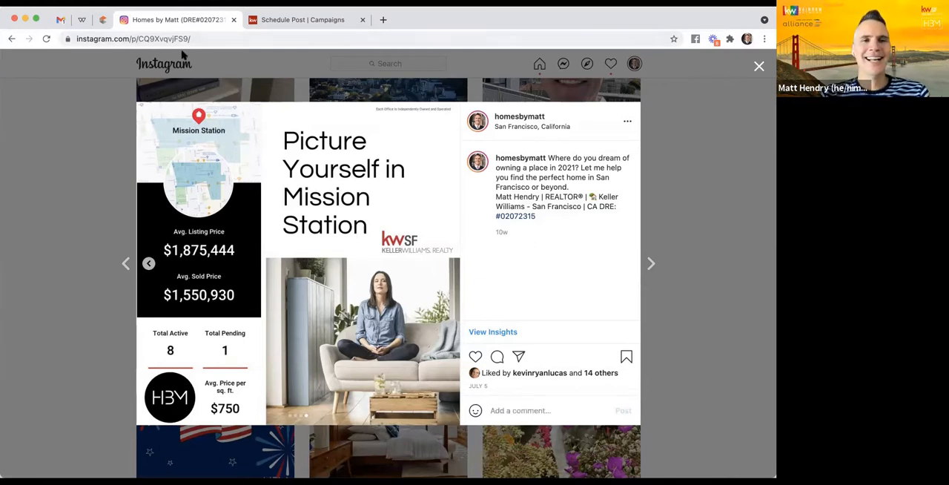
- Return to the design editor, replace the headline with the agent's signature including name, brokerage and licence number, and move it up inside the black panel
left_click(81, 20)
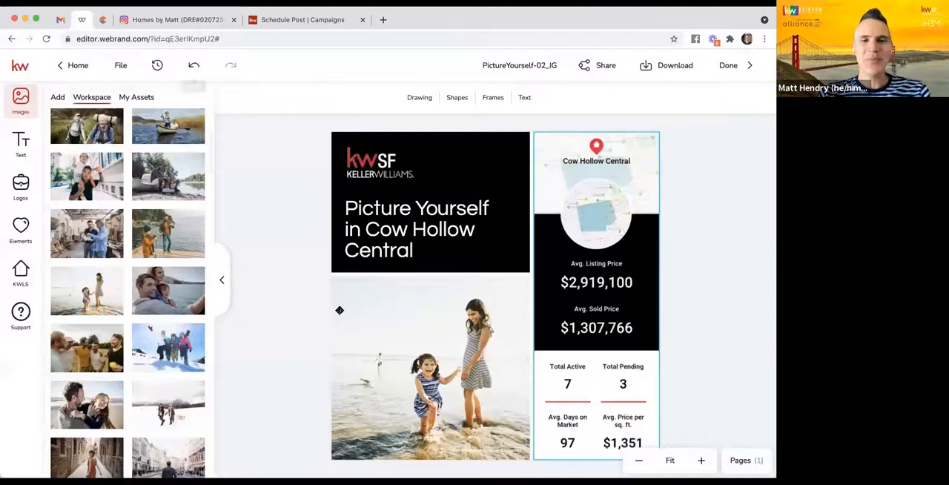
left_click(392, 252)
double_click(372, 231)
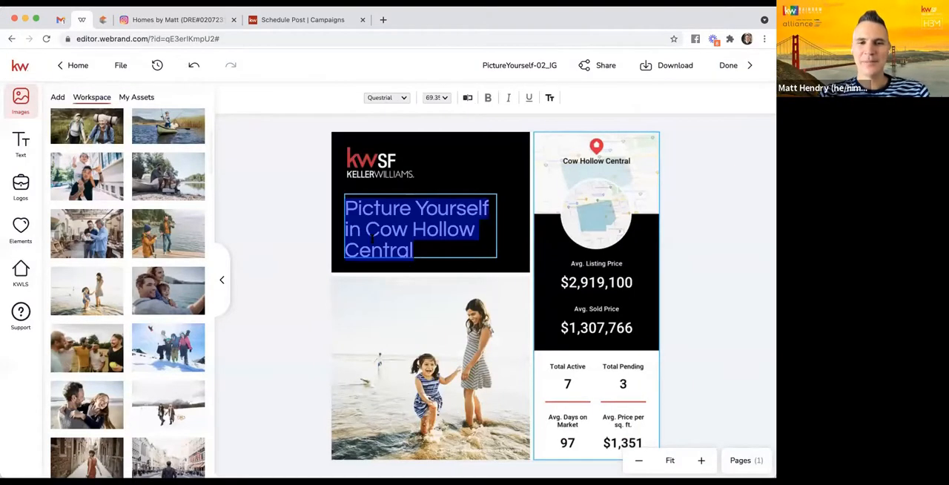
type("q")
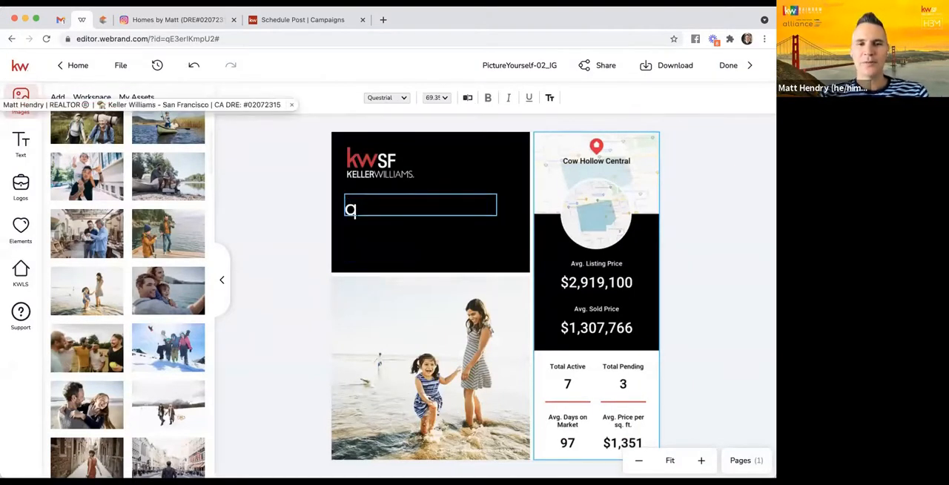
type("qq")
key("BackSpace")
key("BackSpace")
key("BackSpace")
type("q")
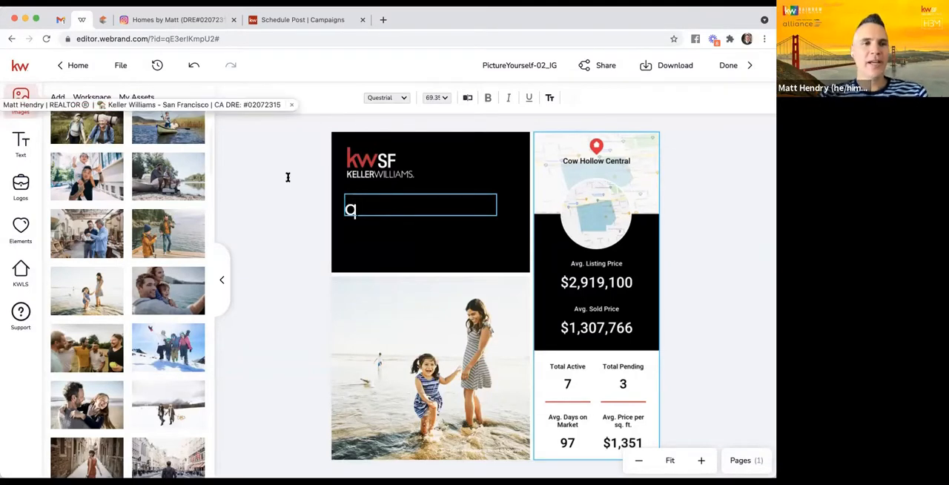
key("BackSpace")
key("super+v")
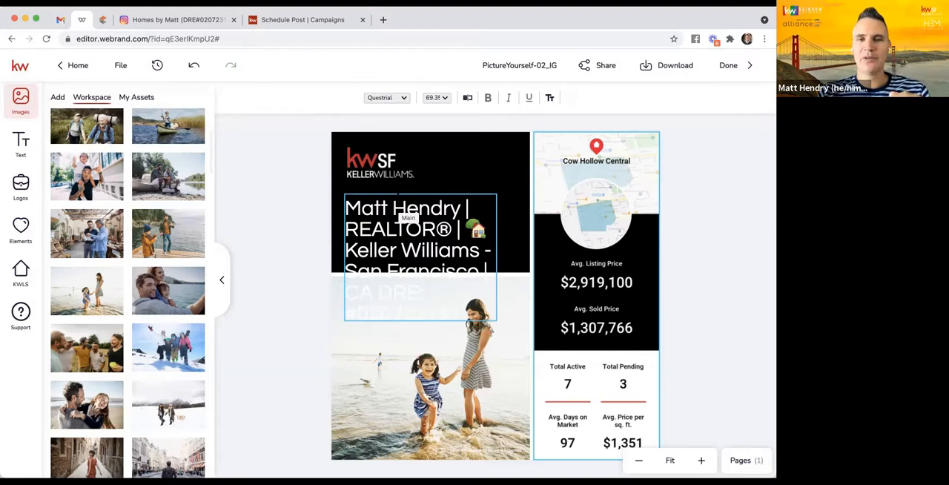
key("Escape")
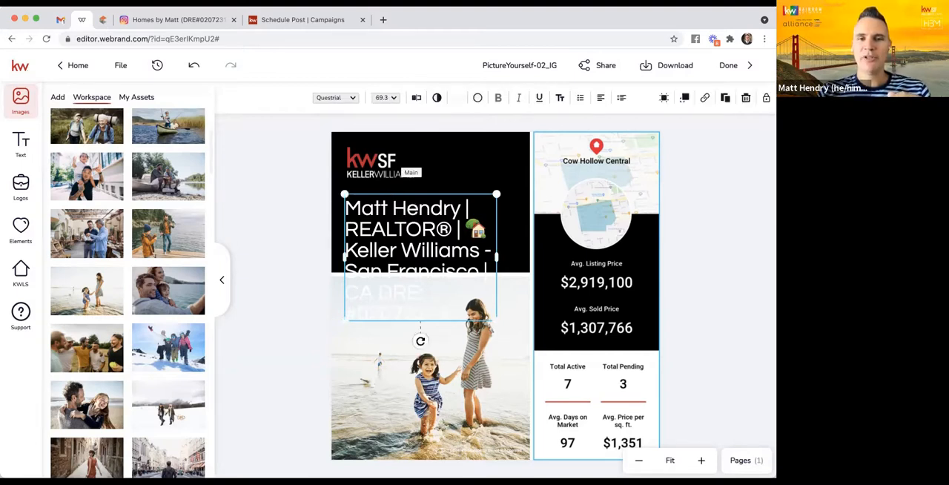
left_click_drag(402, 229, 401, 175)
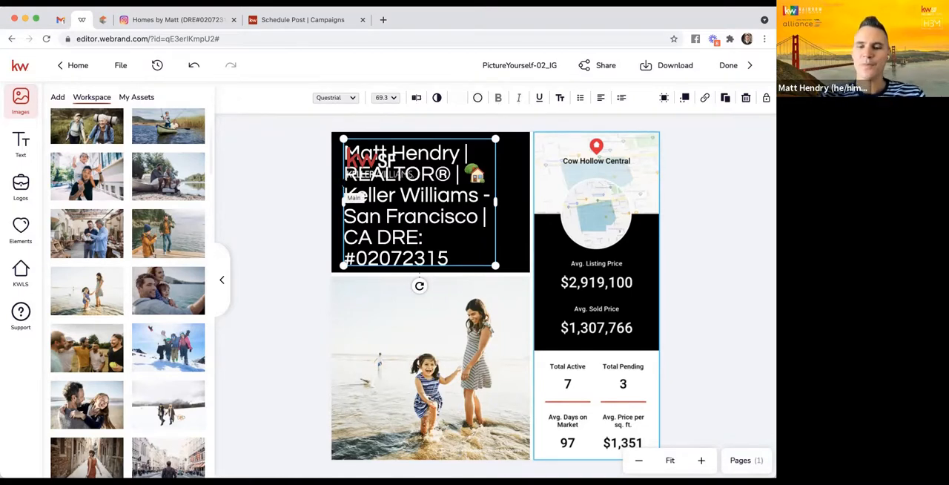
- Delete the signature text, and undo the edits back to the headline "Picture Yourself in Cow Hollow Central"
key("Delete")
left_click(194, 66)
left_click(194, 67)
left_click(194, 67)
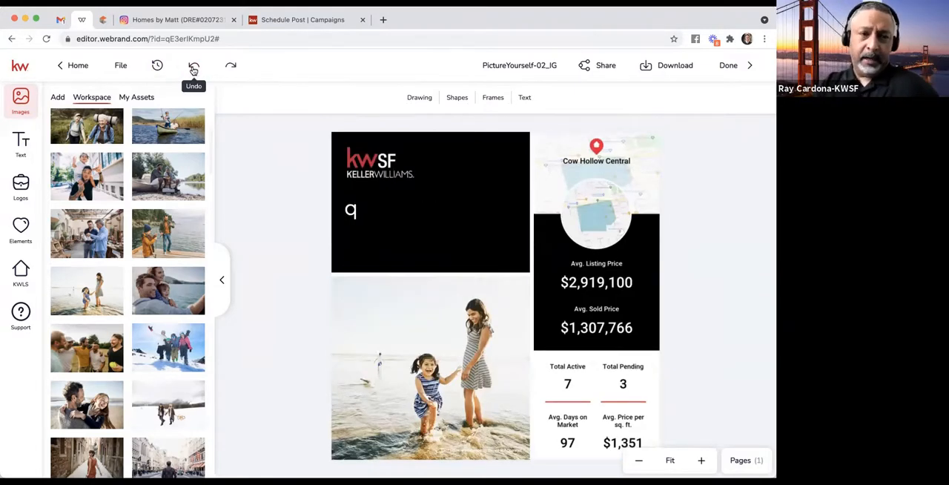
left_click(194, 67)
left_click(194, 67)
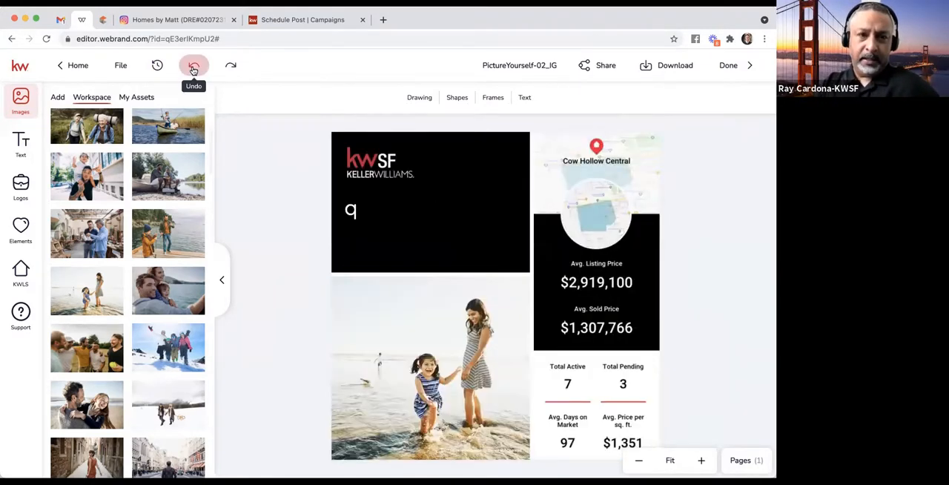
left_click(194, 67)
left_click(193, 67)
left_click(194, 66)
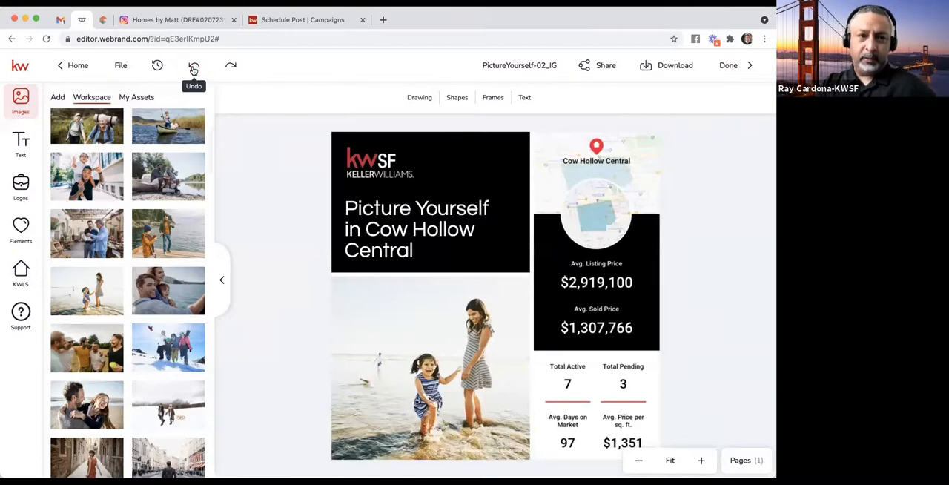